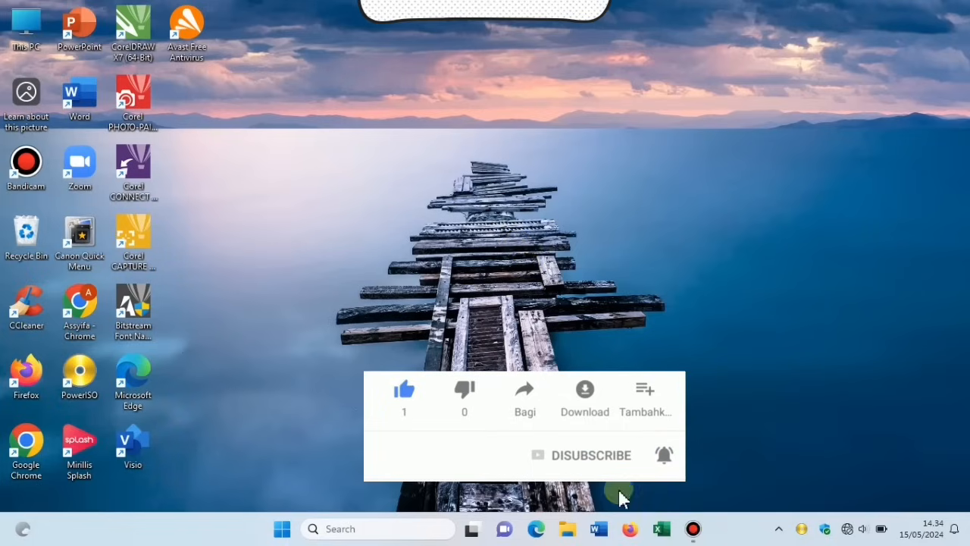
# Launch Microsoft Word from the taskbar icon.
pyautogui.click(598, 529)
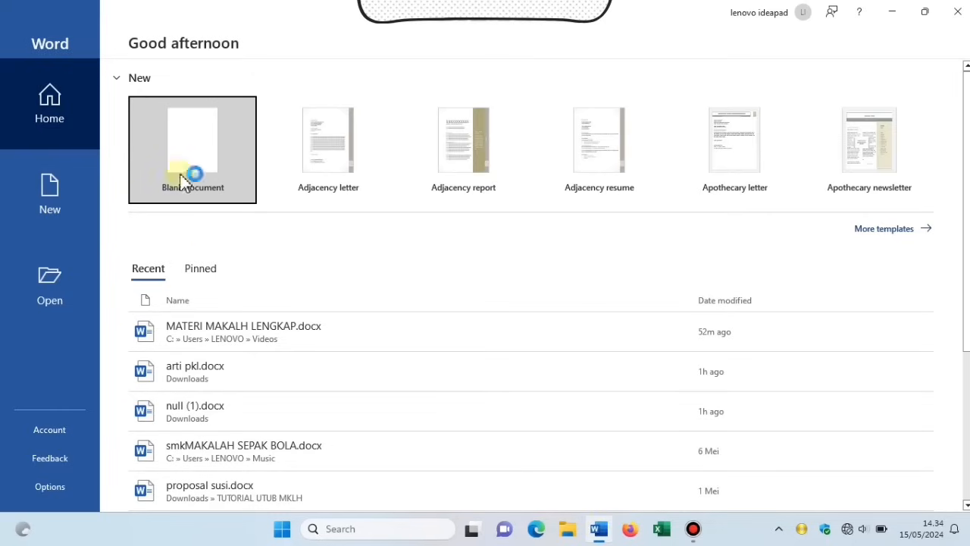
# Create a new empty document from the Blank document tile on Word's start screen.
pyautogui.click(194, 129)
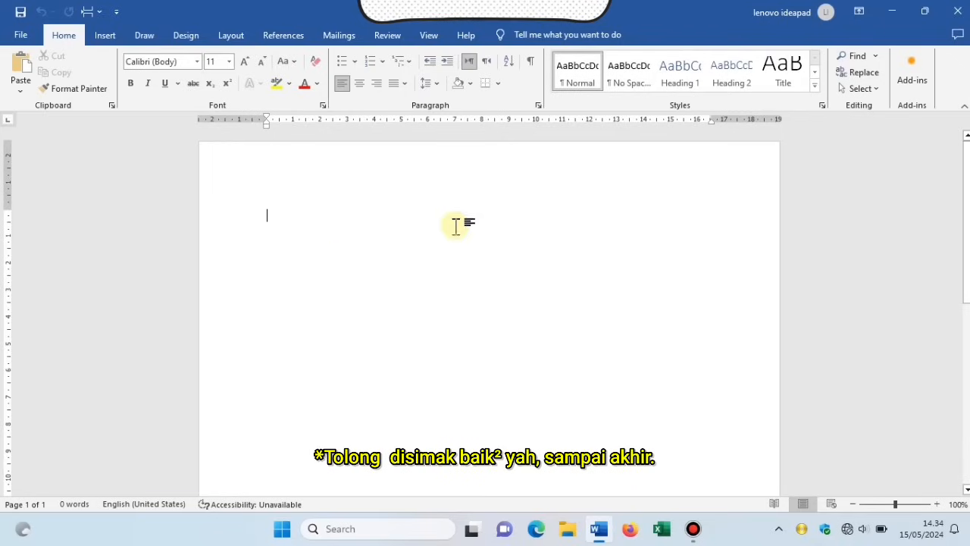
pyautogui.moveTo(968, 198); pyautogui.dragTo(946, 163)
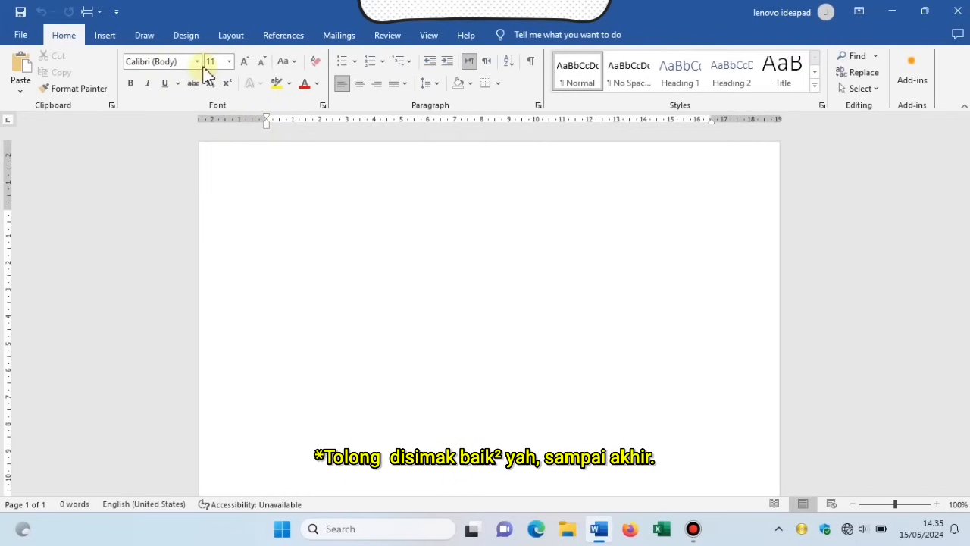
# Set the document font to Times New Roman at size 12.
pyautogui.click(197, 61)
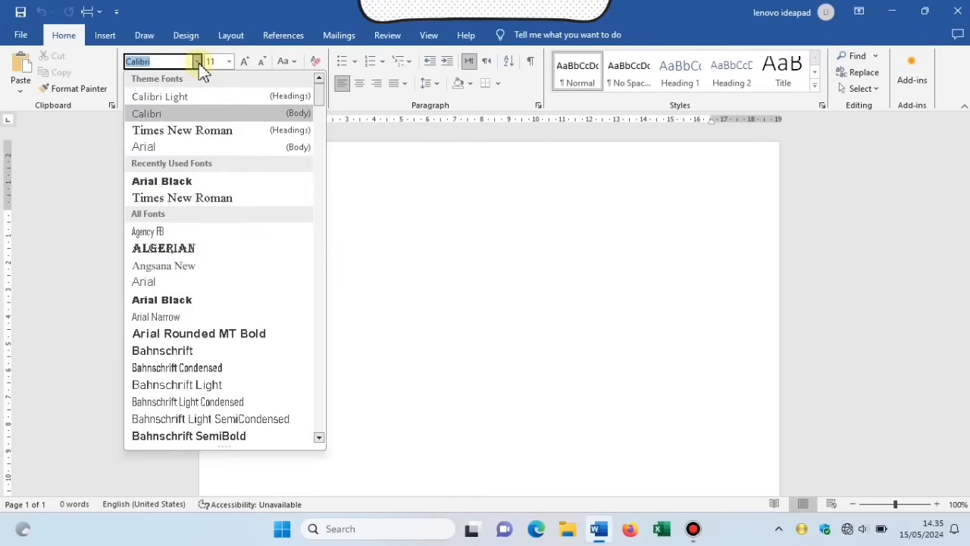
pyautogui.click(278, 135)
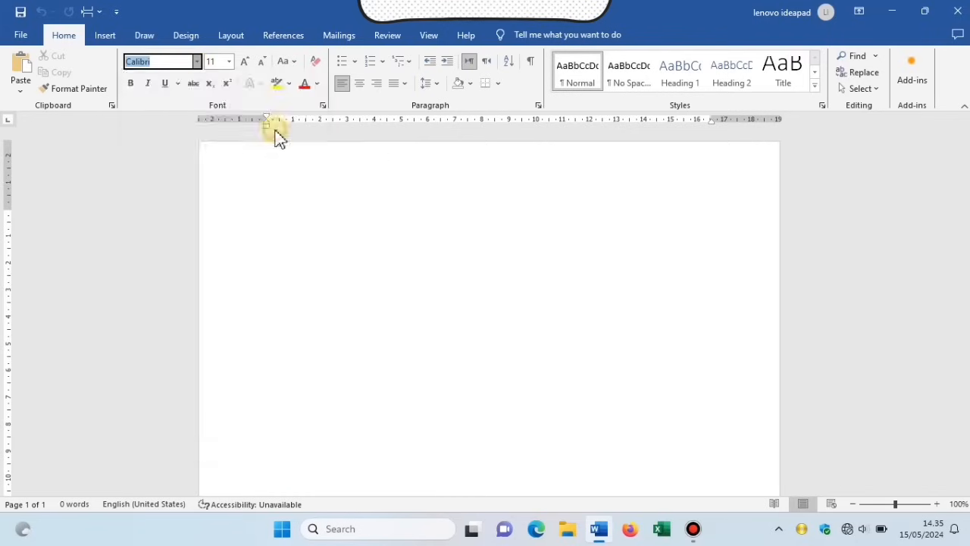
pyautogui.click(230, 62)
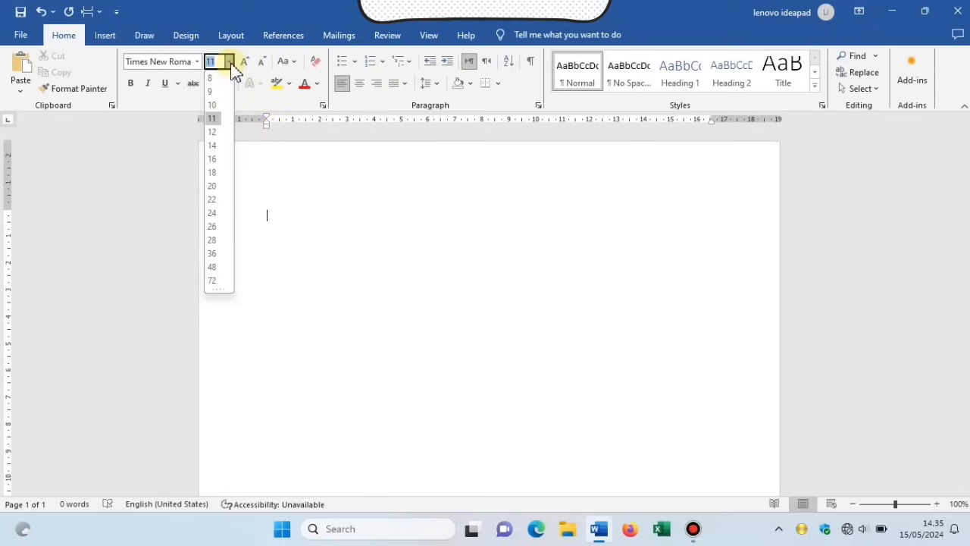
pyautogui.click(214, 133)
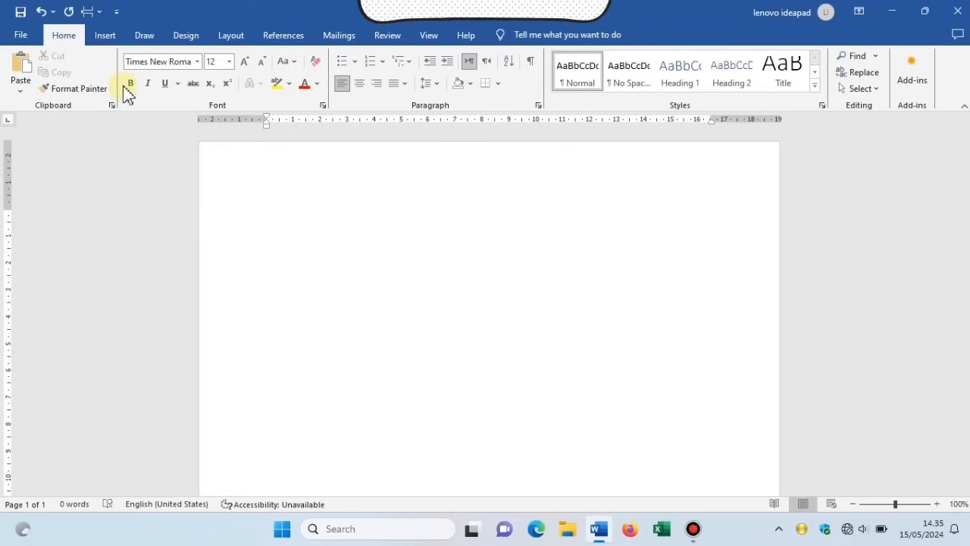
pyautogui.click(235, 42)
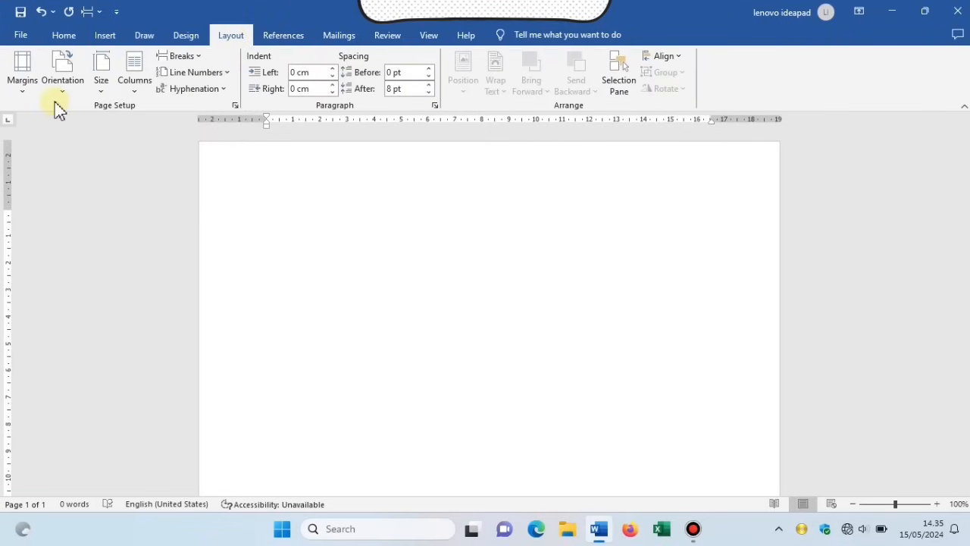
# Set paper size to A4 with custom margins: top 3, left 4, bottom 3, right 3 cm.
pyautogui.click(101, 90)
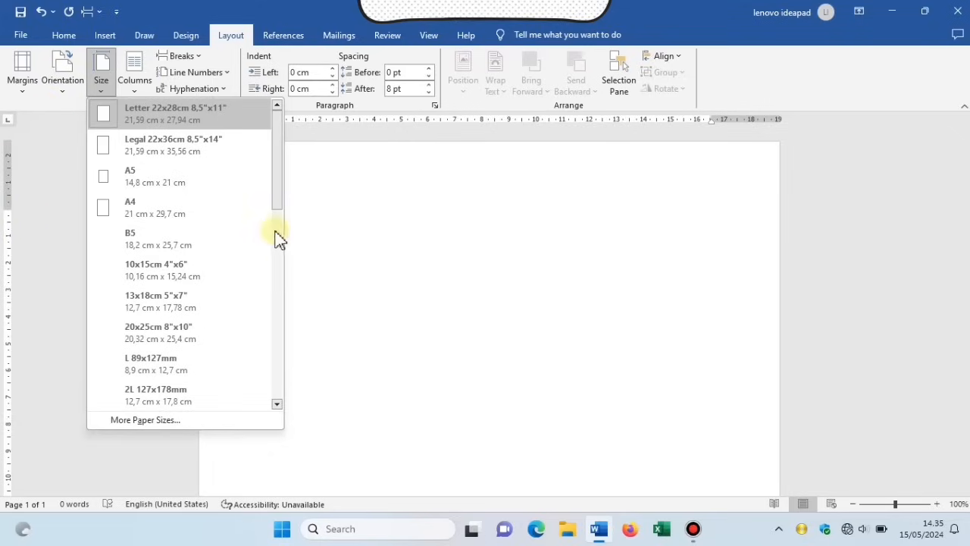
pyautogui.click(171, 216)
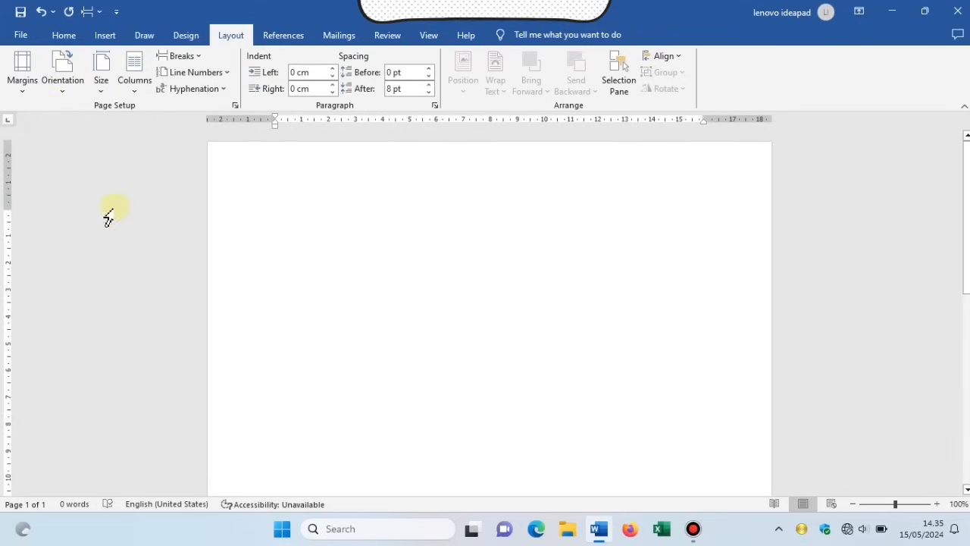
pyautogui.click(23, 84)
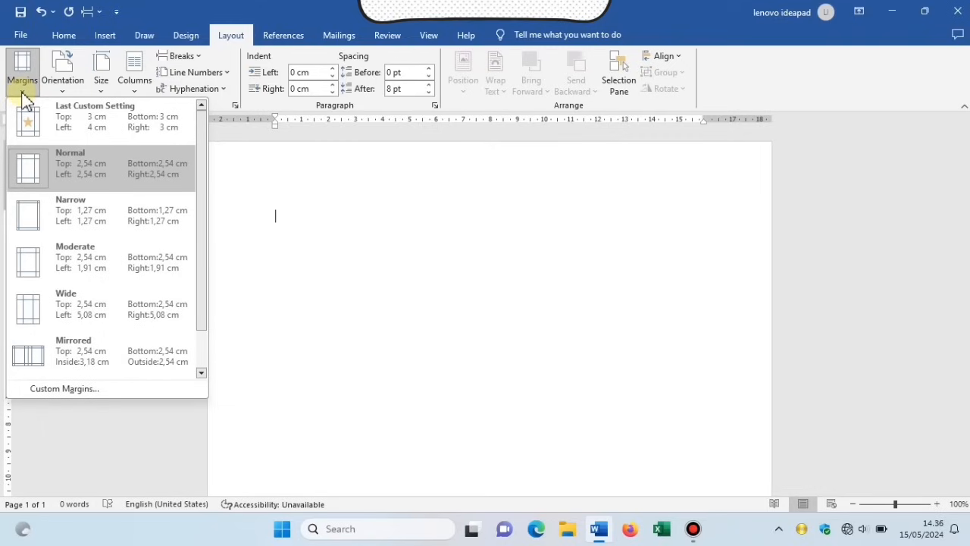
pyautogui.click(118, 394)
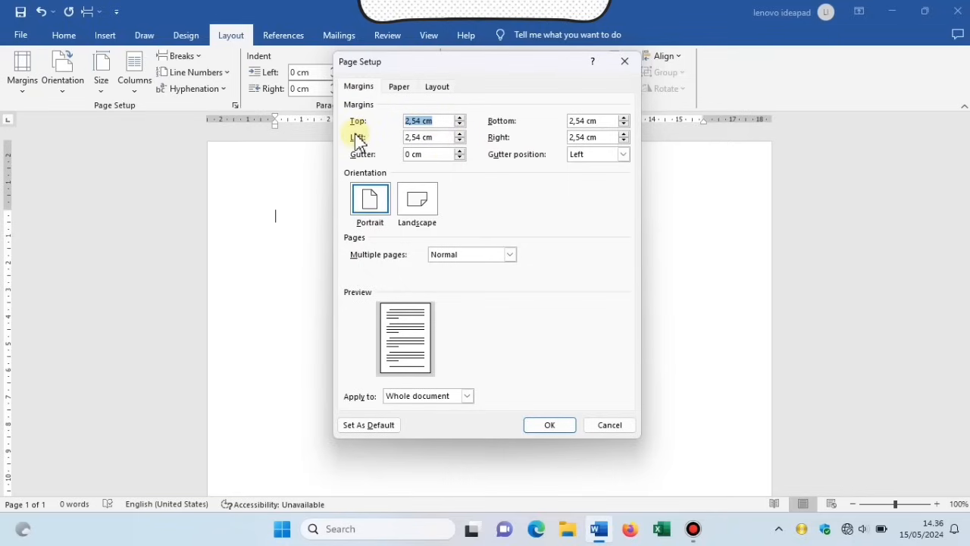
pyautogui.write('3')
pyautogui.doubleClick(433, 137)
pyautogui.write('4')
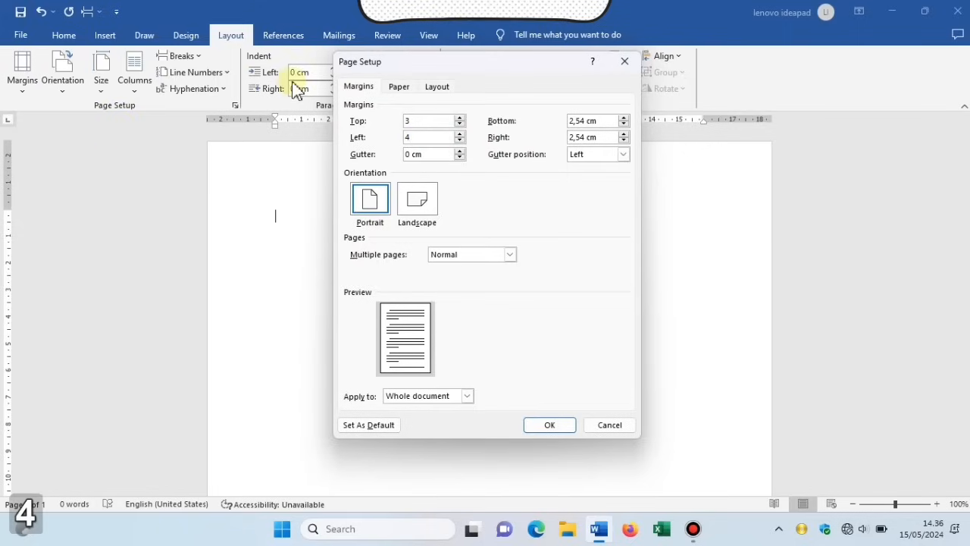
pyautogui.doubleClick(578, 121)
pyautogui.write('3')
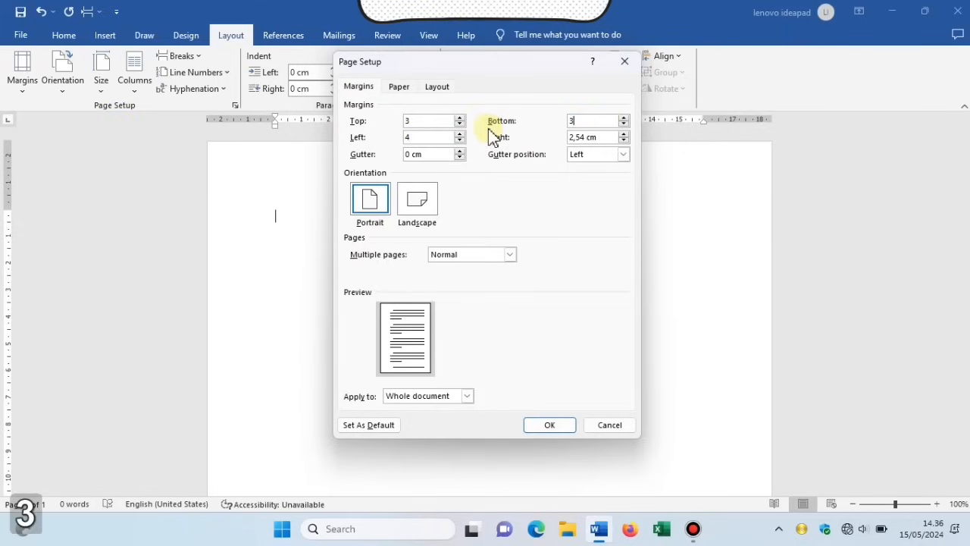
pyautogui.doubleClick(598, 137)
pyautogui.write('3')
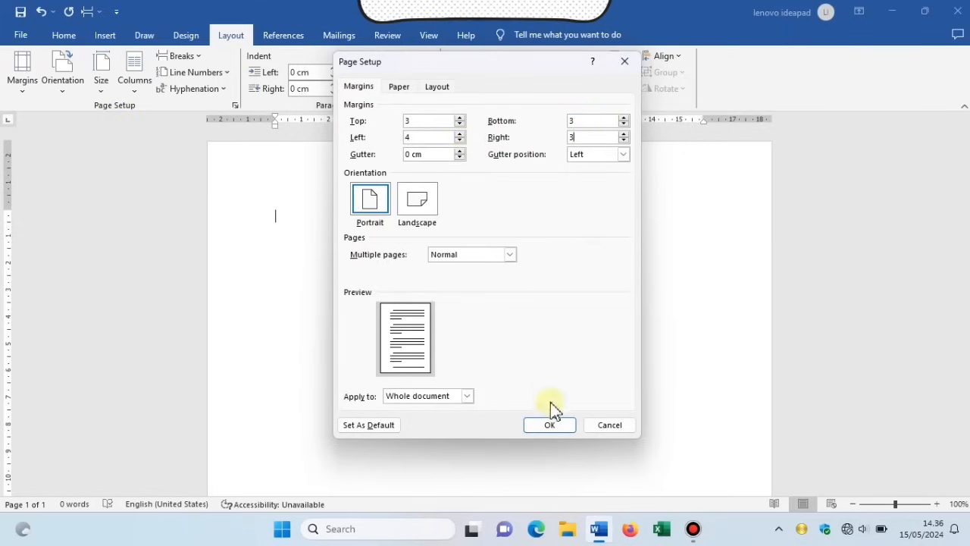
pyautogui.click(550, 423)
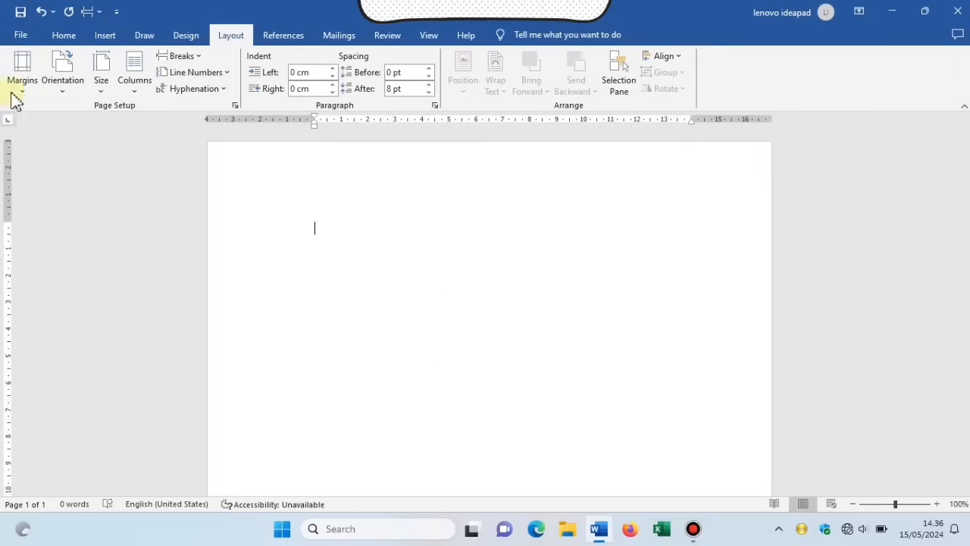
# Centre the paragraph, apply 1,5 line spacing and remove the space after paragraphs.
pyautogui.click(64, 36)
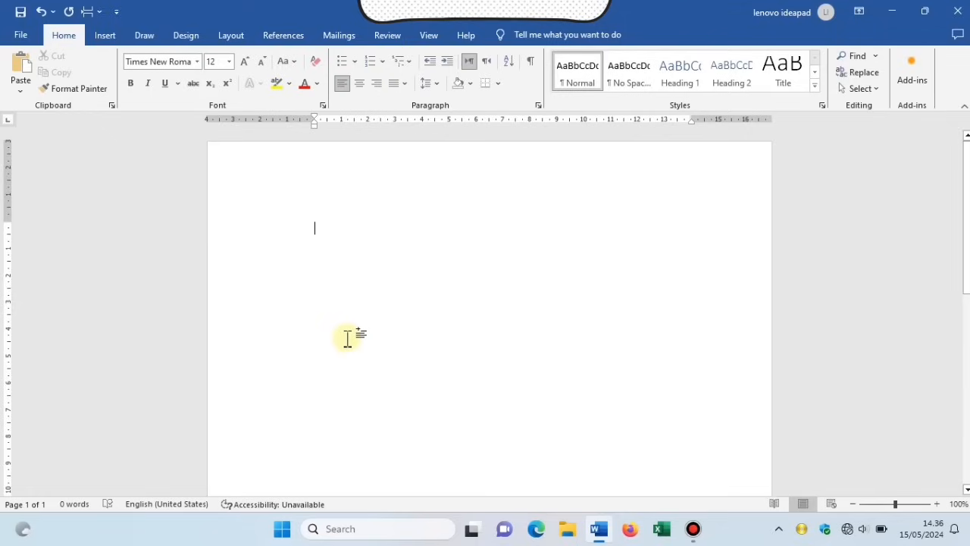
pyautogui.click(360, 85)
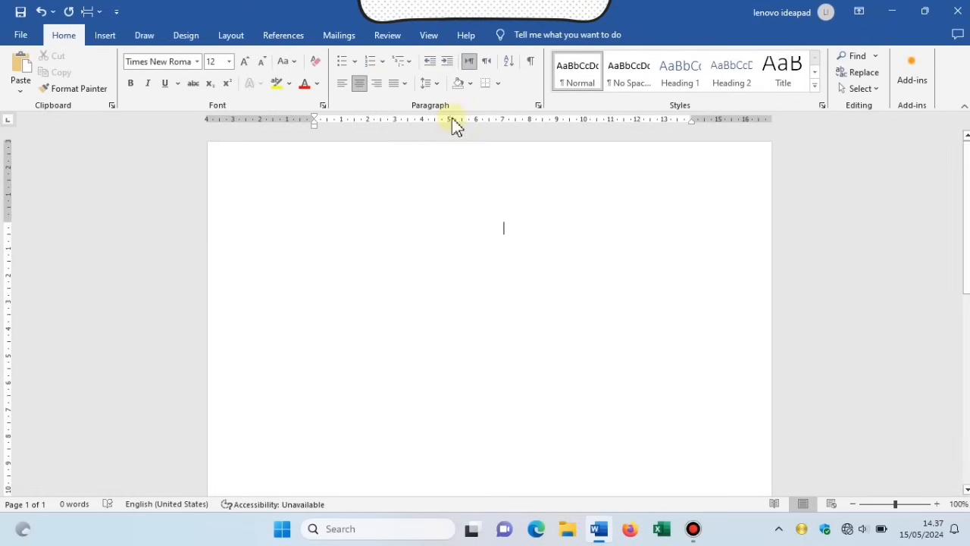
pyautogui.click(438, 86)
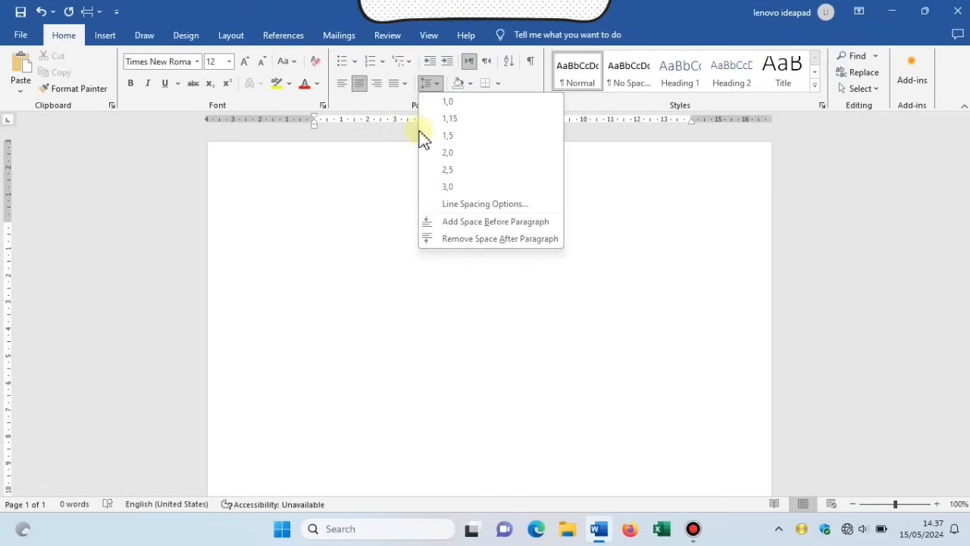
pyautogui.click(493, 141)
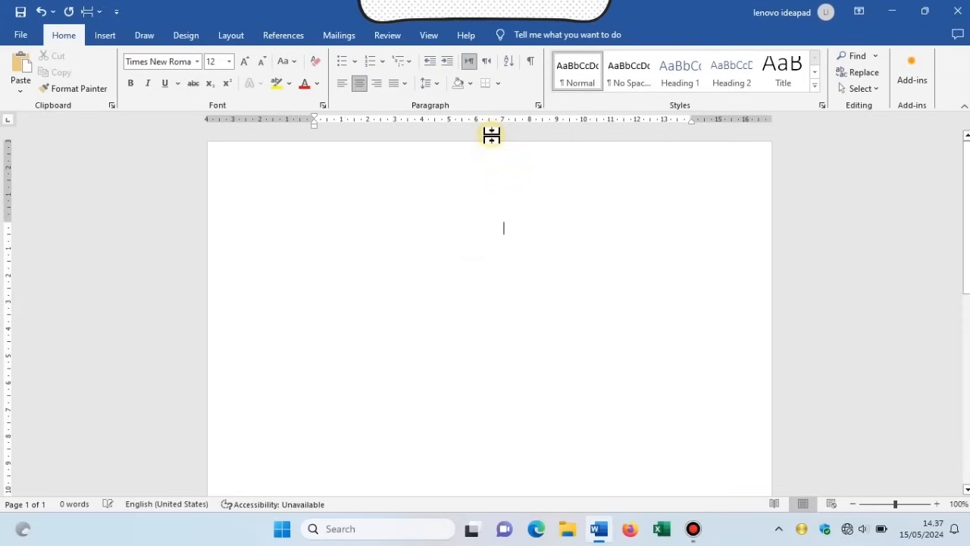
pyautogui.click(439, 85)
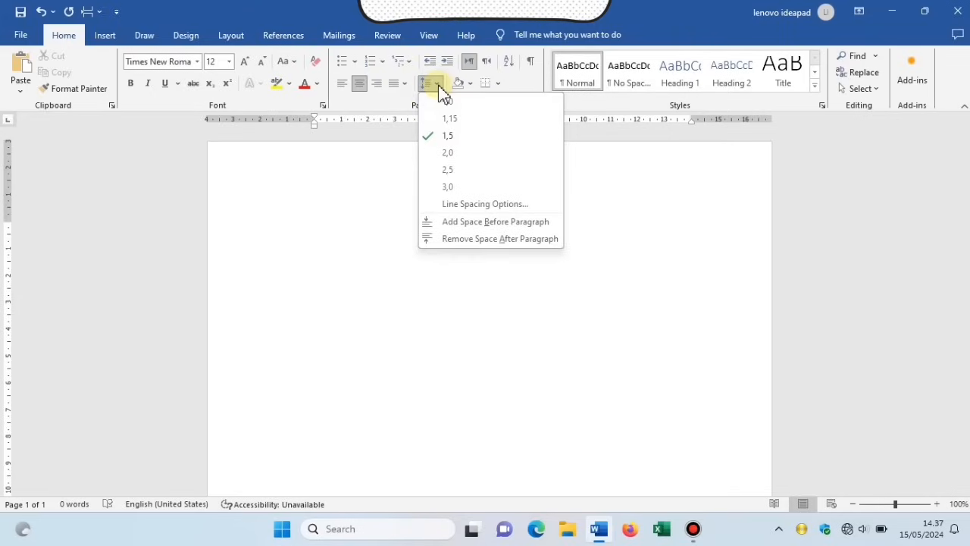
pyautogui.click(522, 239)
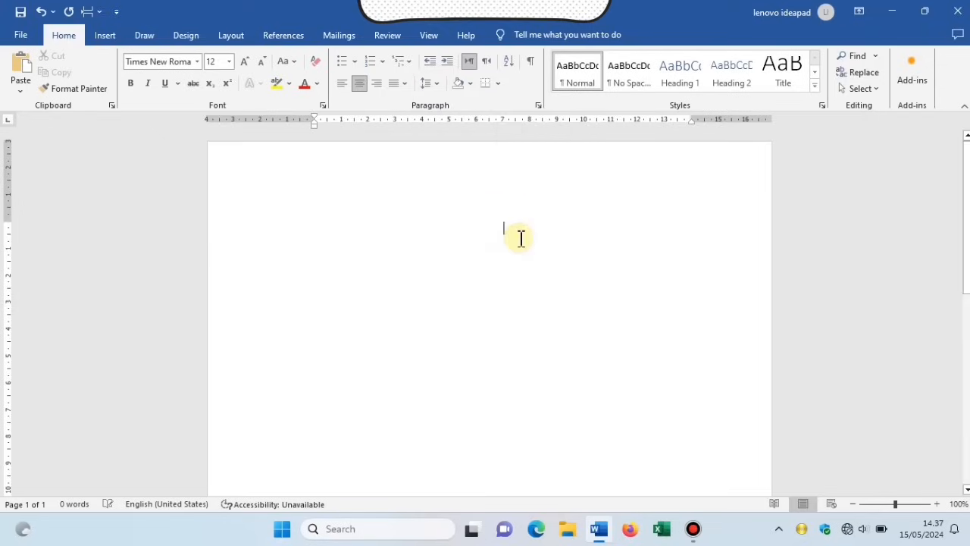
pyautogui.click(440, 83)
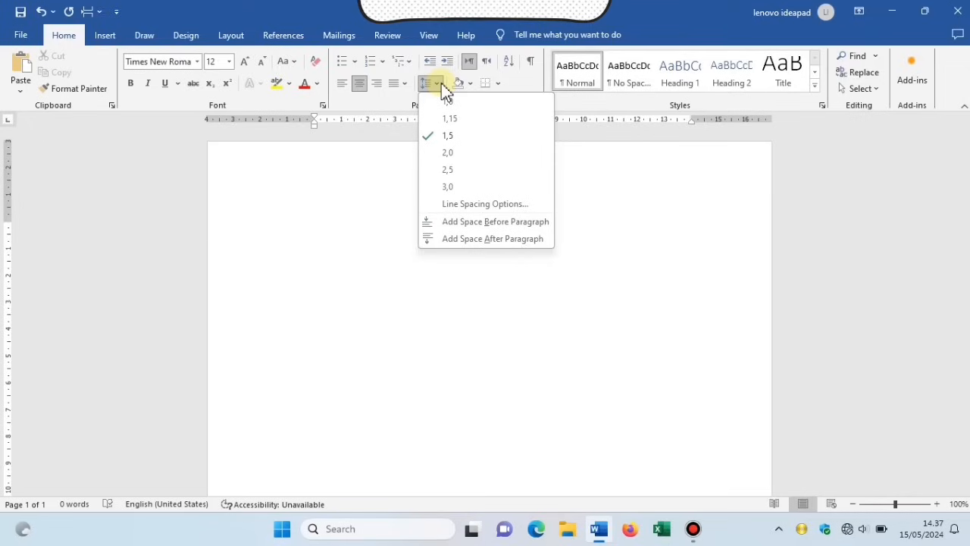
pyautogui.click(613, 223)
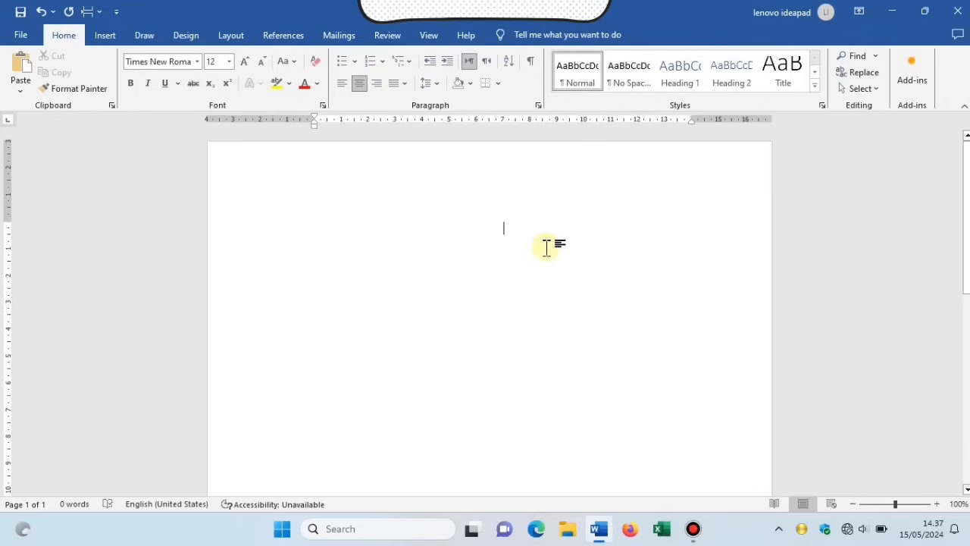
# Type the cover title MAKALAH and E-COMMERCE in capitals on separate lines.
pyautogui.press('capslock')
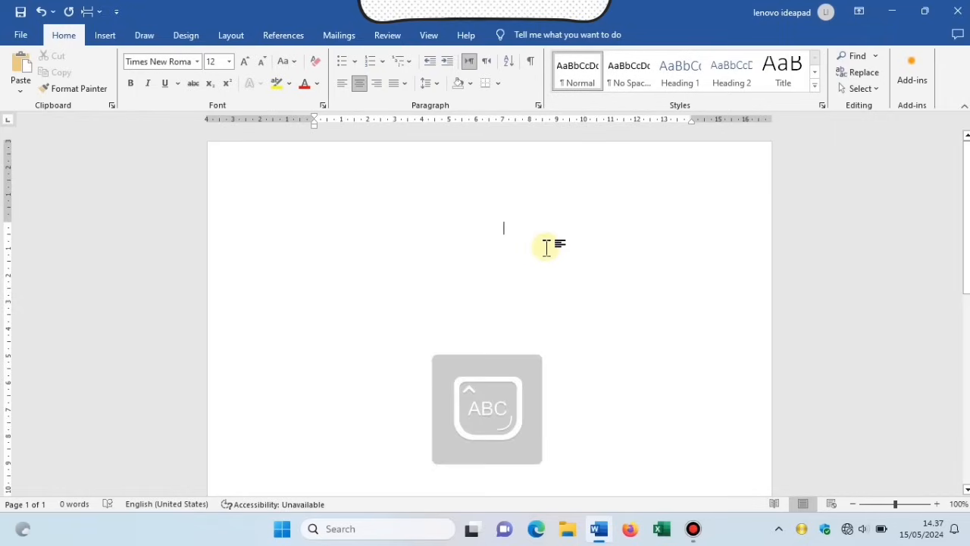
pyautogui.write('MAKALAH')
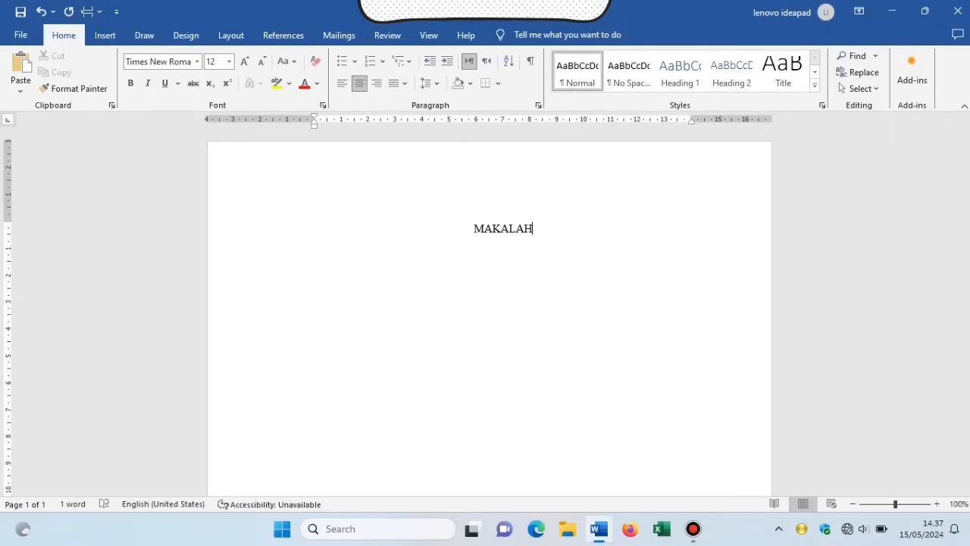
pyautogui.press('Return')
pyautogui.write('E-COMMERCE')
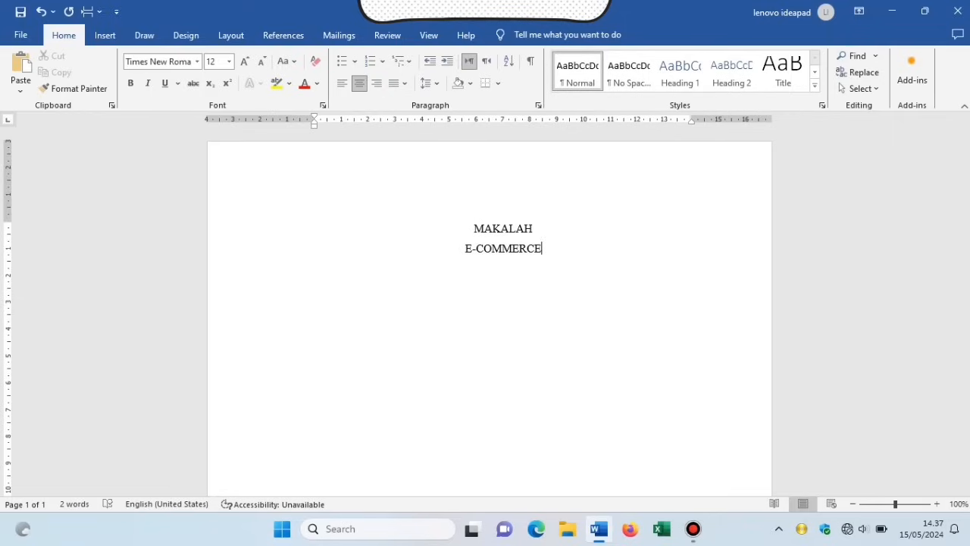
pyautogui.press('Return')
# Add the line 'Disusun untuk memenuhi tugas mata kuliah Sistem Informasi'.
pyautogui.write('D')
pyautogui.write('isi')
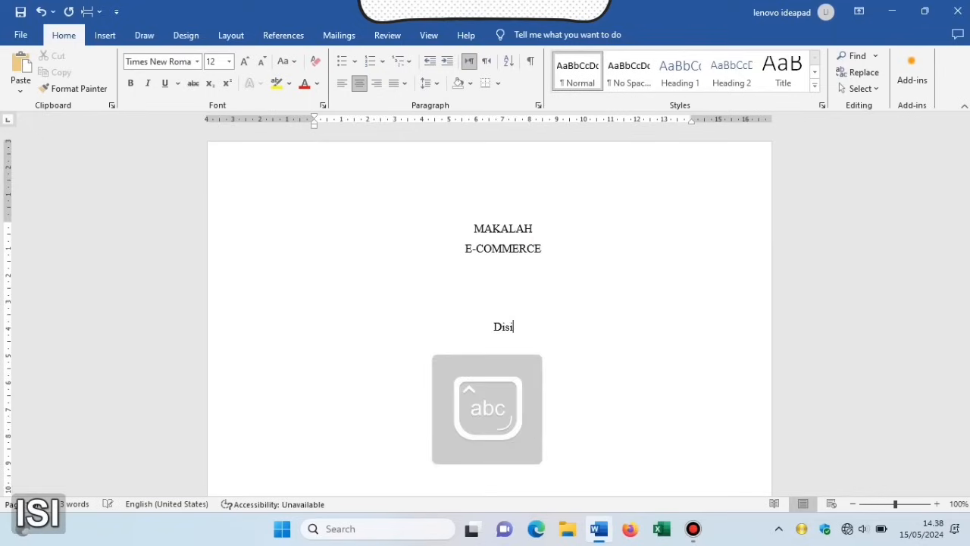
pyautogui.press('BackSpace')
pyautogui.write('usun')
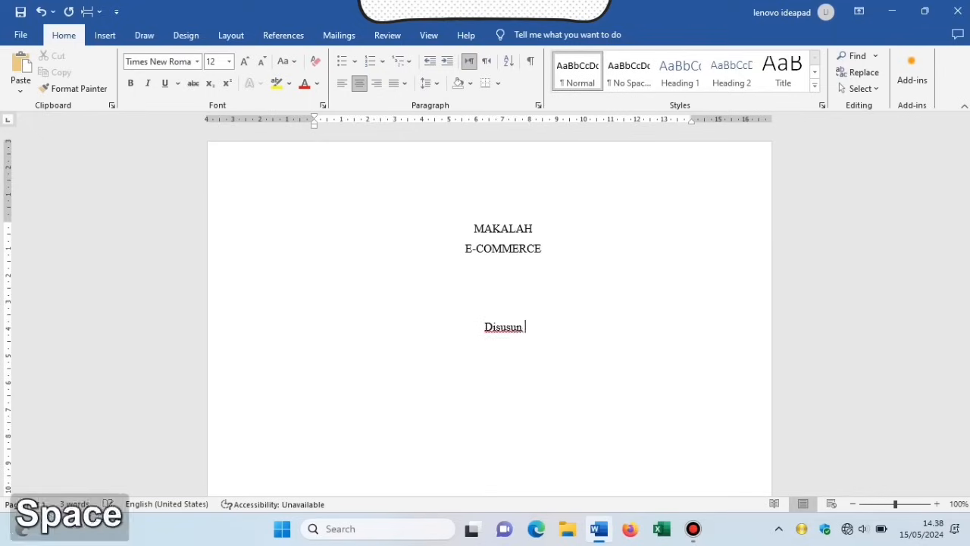
pyautogui.write(' untuk memenu')
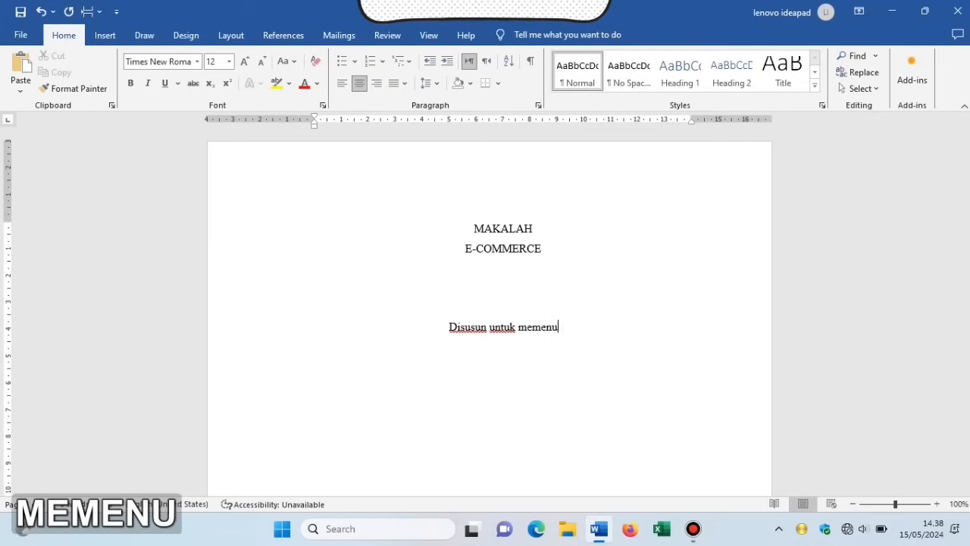
pyautogui.write('hi tugas')
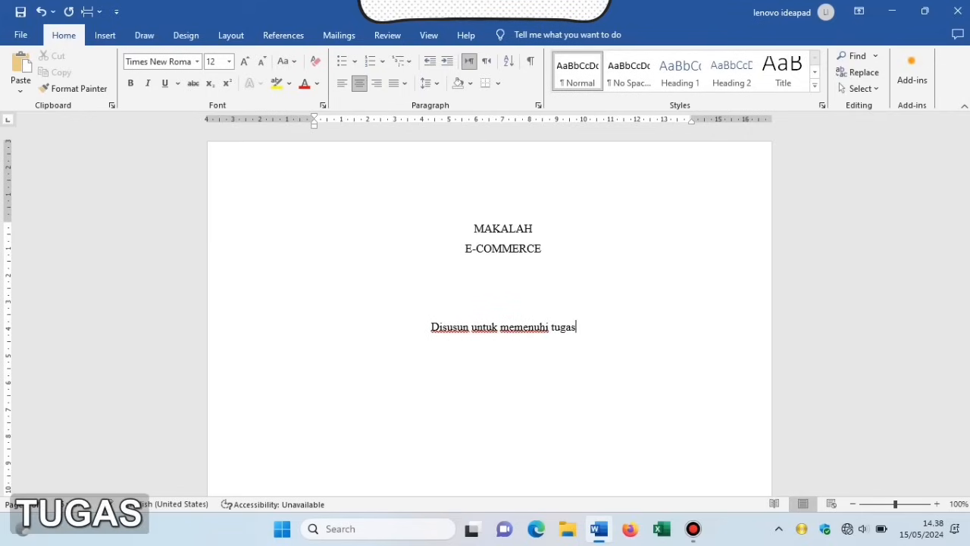
pyautogui.write(' mata kuliah')
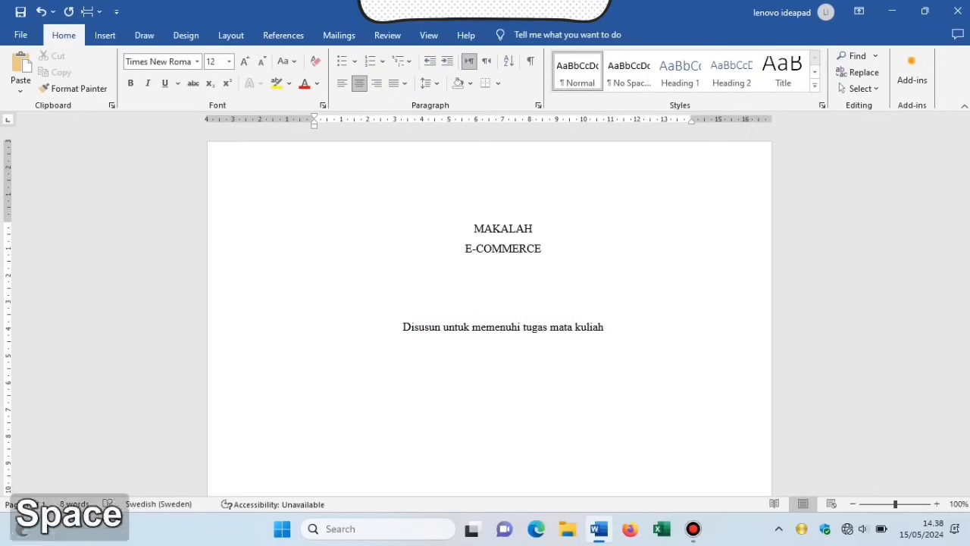
pyautogui.press('BackSpace')
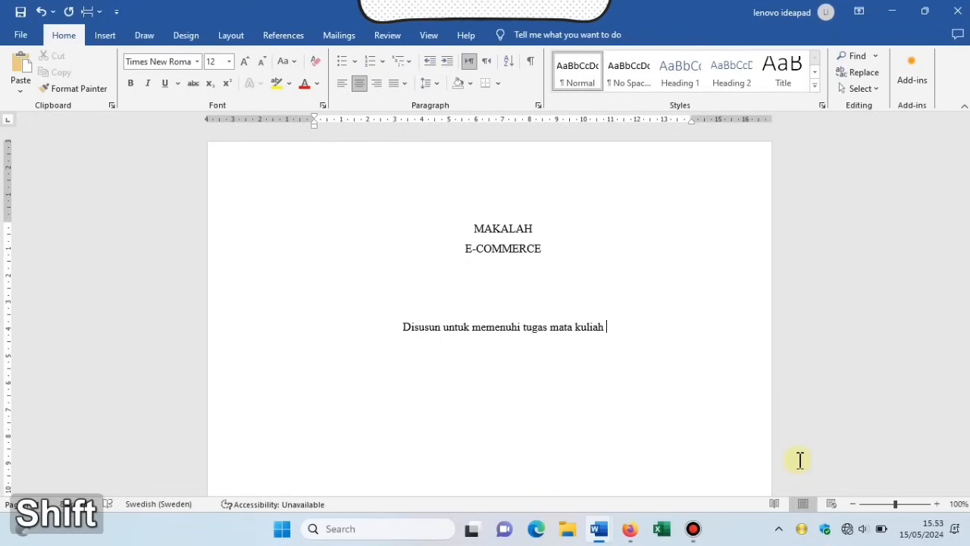
pyautogui.write('Sistem I')
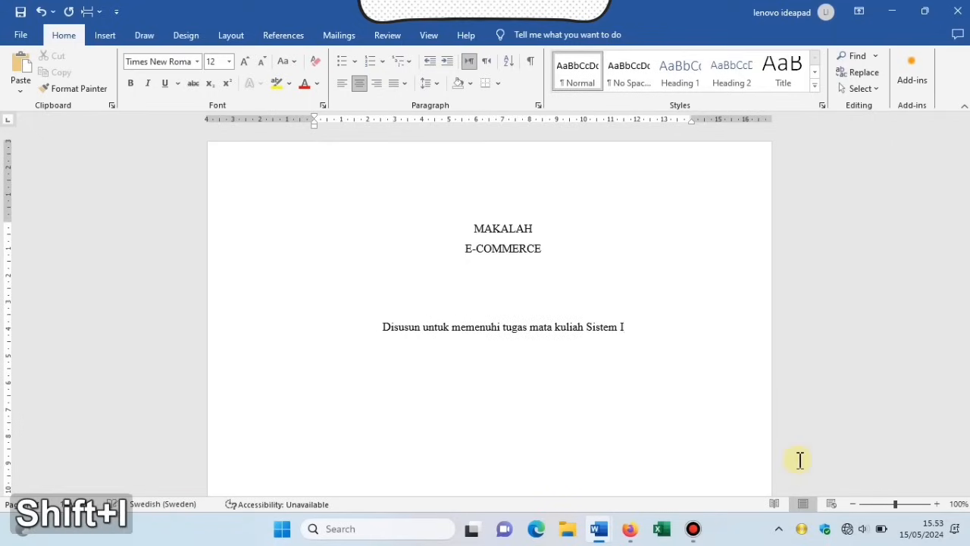
pyautogui.write('nformasi')
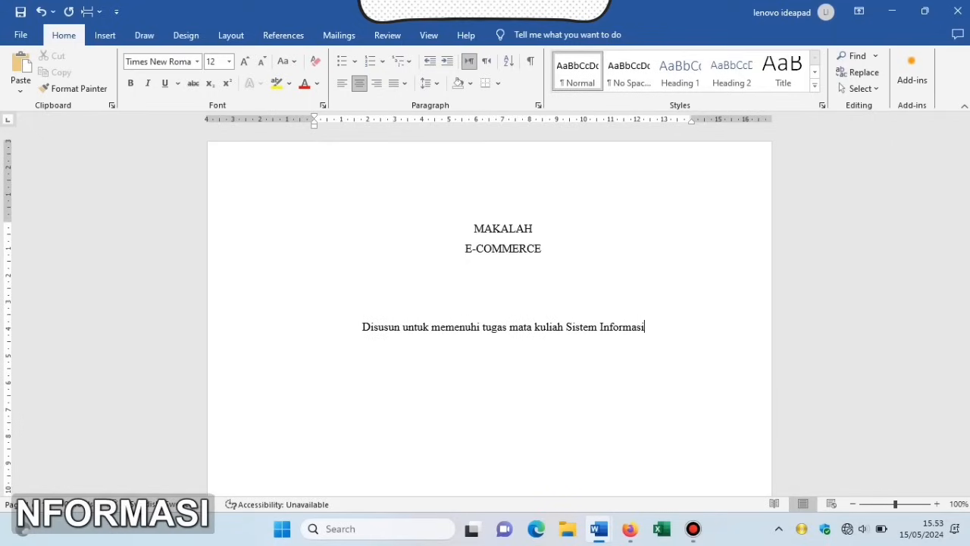
# Add a 'Dosen Pengampu:' line with the lecturer's name and titles S.Kom. M.Kom.
pyautogui.press('Return')
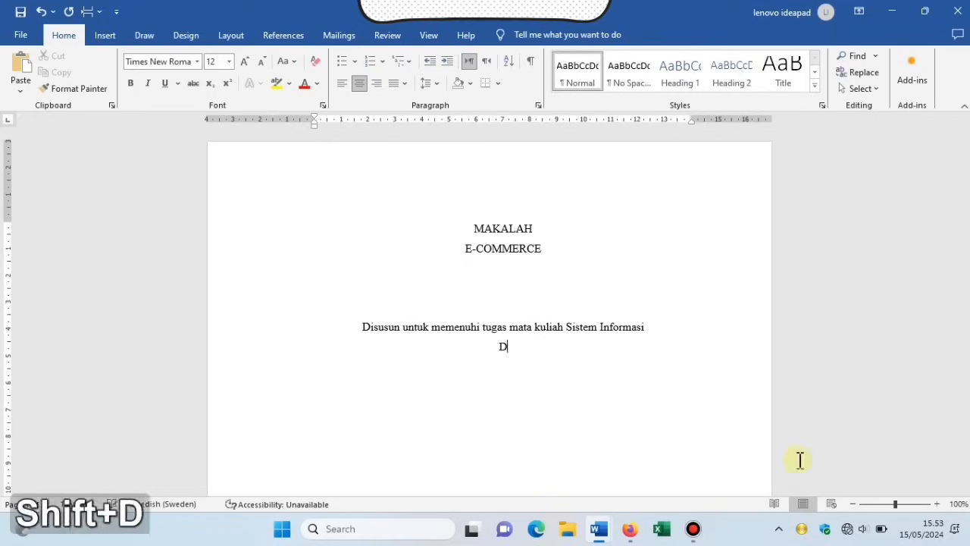
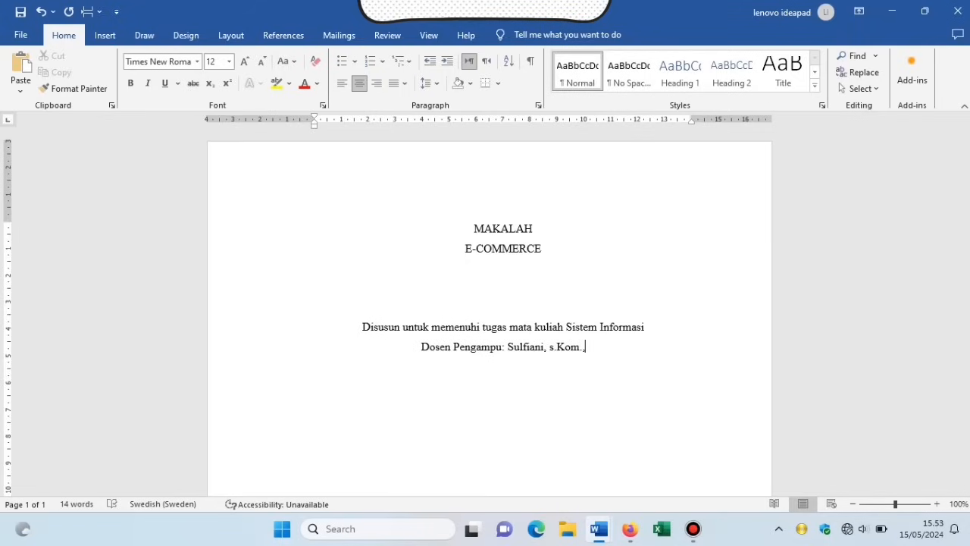
pyautogui.press('ctrl')
pyautogui.press('Left')
pyautogui.press('Left')
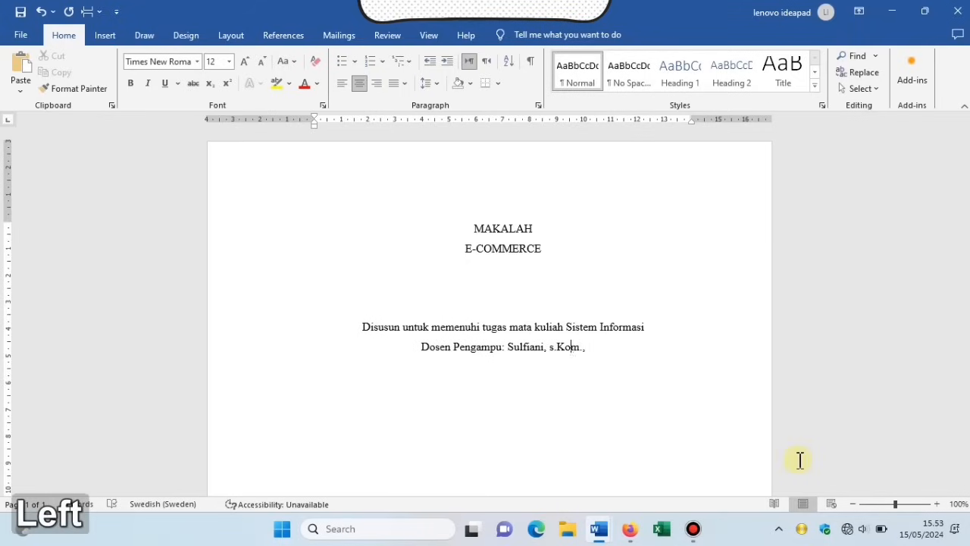
pyautogui.press('BackSpace')
pyautogui.press('Right')
pyautogui.press('Right')
pyautogui.press('Right')
pyautogui.press('Right')
pyautogui.press('Right')
pyautogui.press('Right')
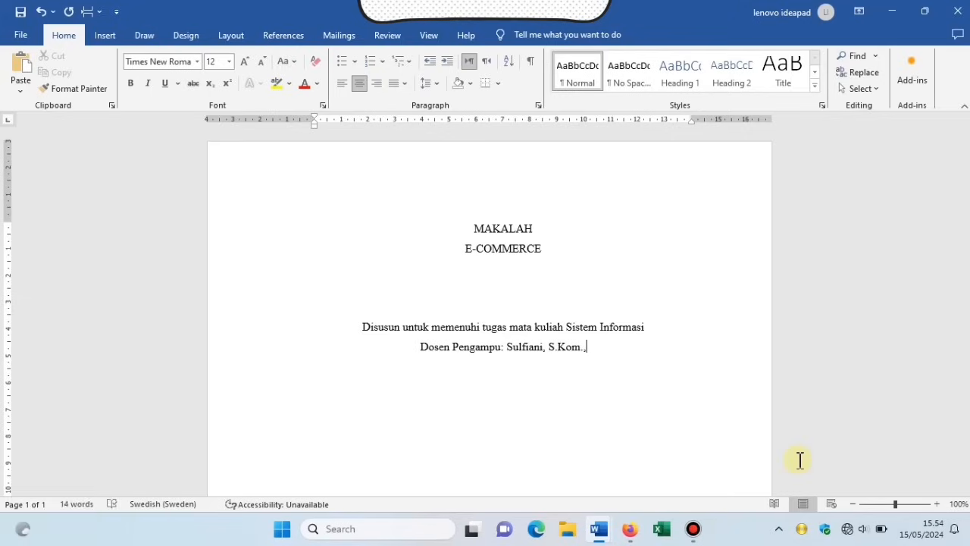
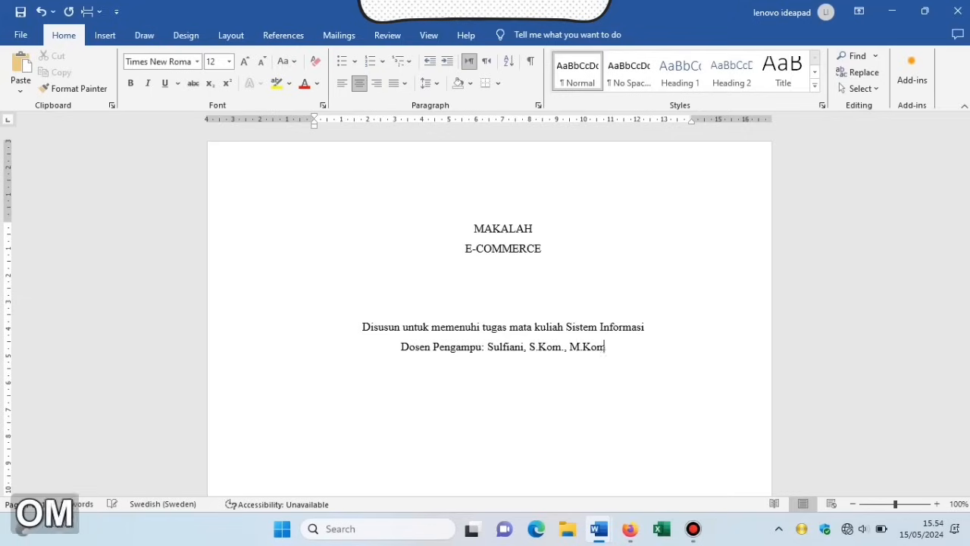
pyautogui.scroll(-2, 505, 341)
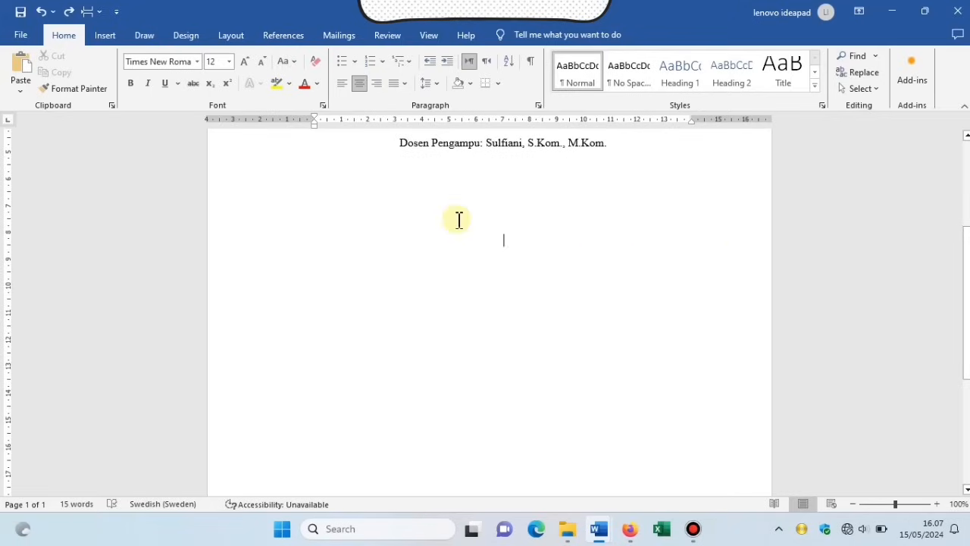
# Insert the picture LAMBANG KEMENAG.png from this device onto the cover.
pyautogui.click(122, 40)
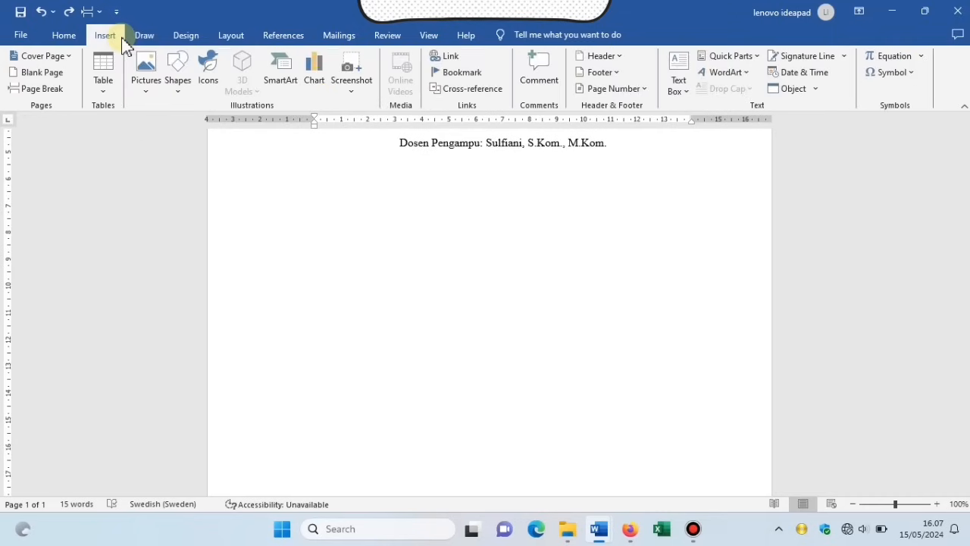
pyautogui.click(147, 93)
pyautogui.click(231, 127)
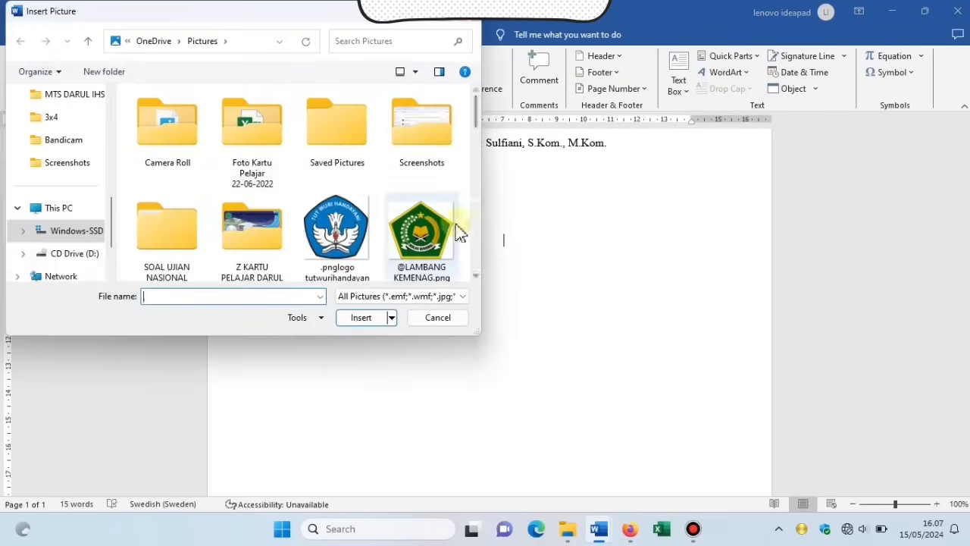
pyautogui.click(443, 241)
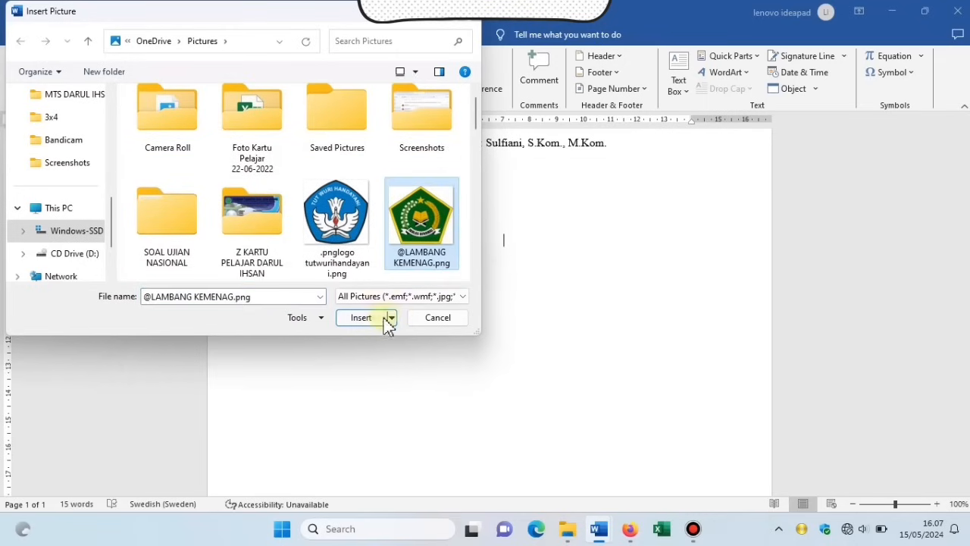
pyautogui.click(381, 324)
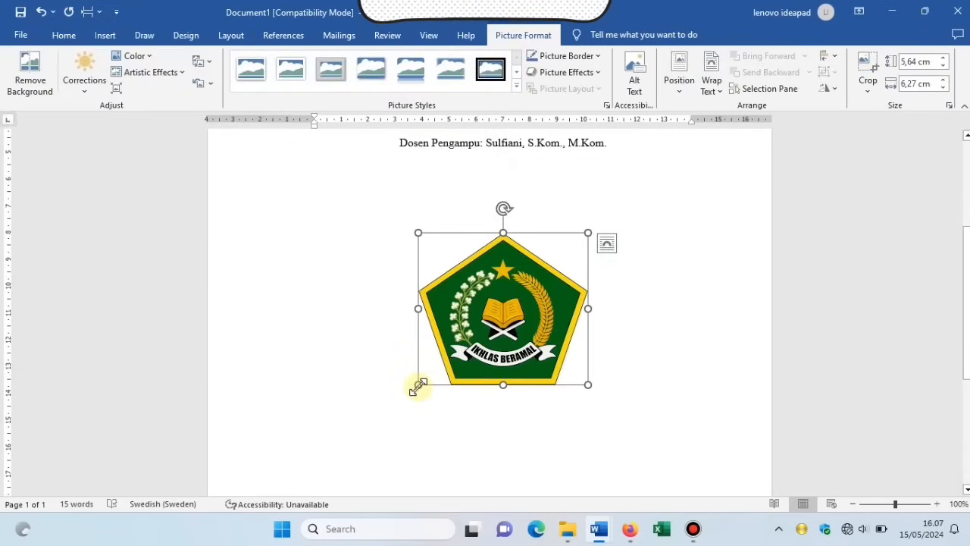
# Resize the emblem to 4,5 cm height and add a new line beneath it.
pyautogui.moveTo(418, 387); pyautogui.dragTo(438, 362)
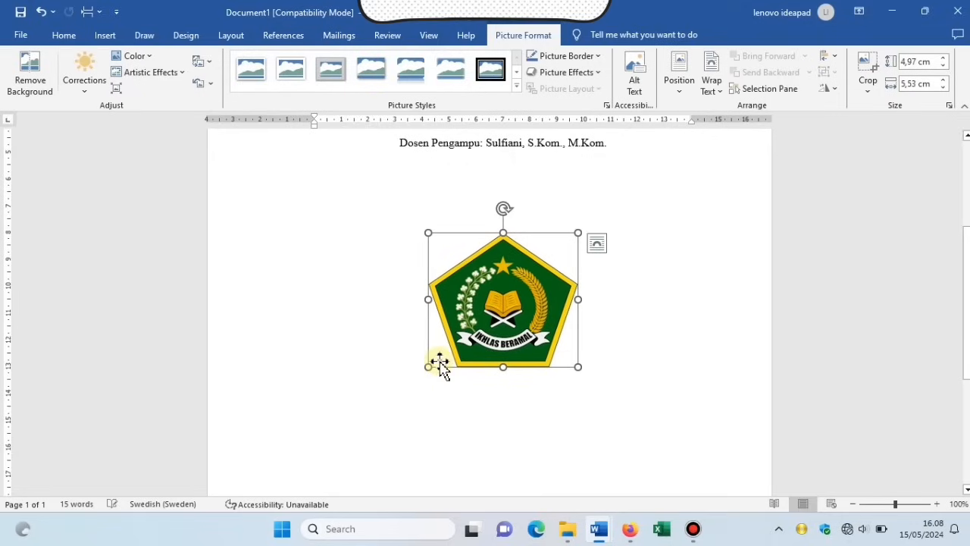
pyautogui.click(917, 63)
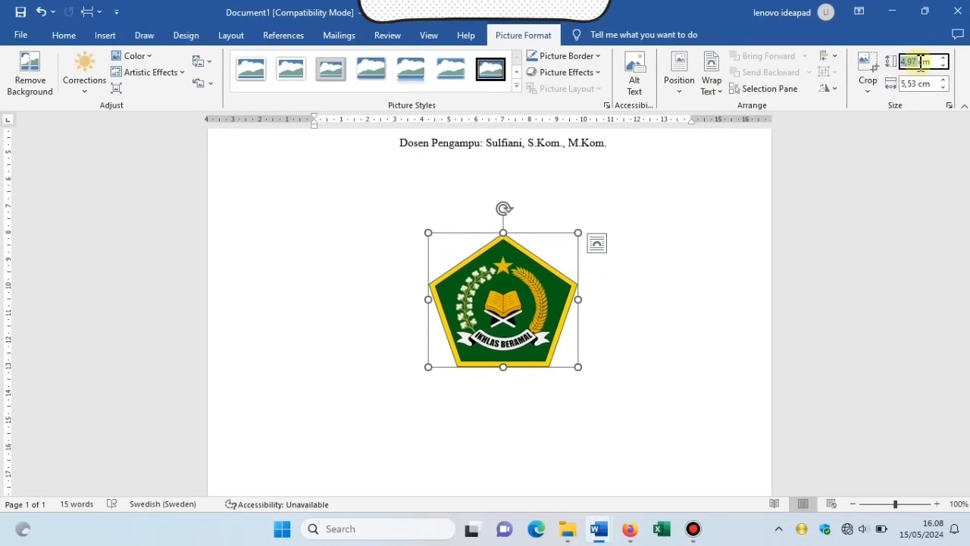
pyautogui.write('4')
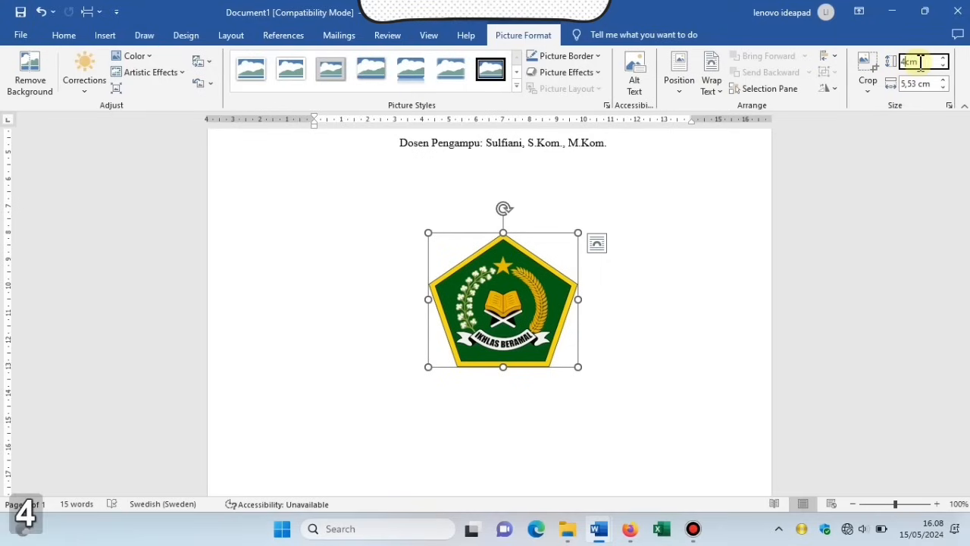
pyautogui.write(',')
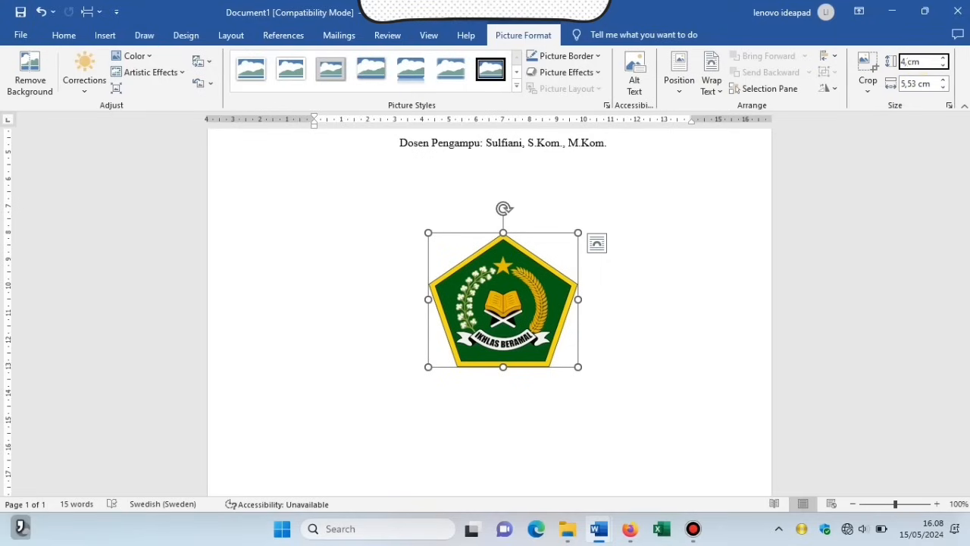
pyautogui.write('5')
pyautogui.click(704, 241)
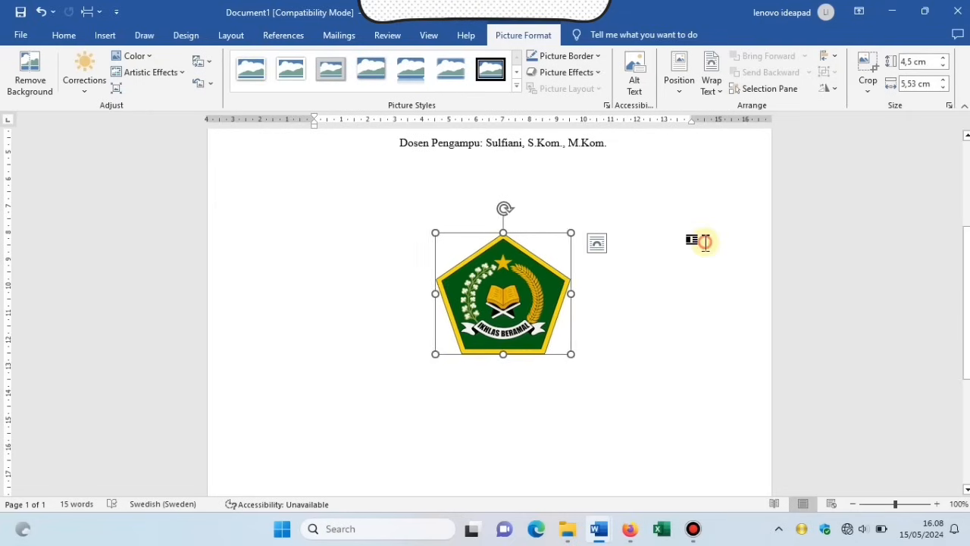
pyautogui.press('Return')
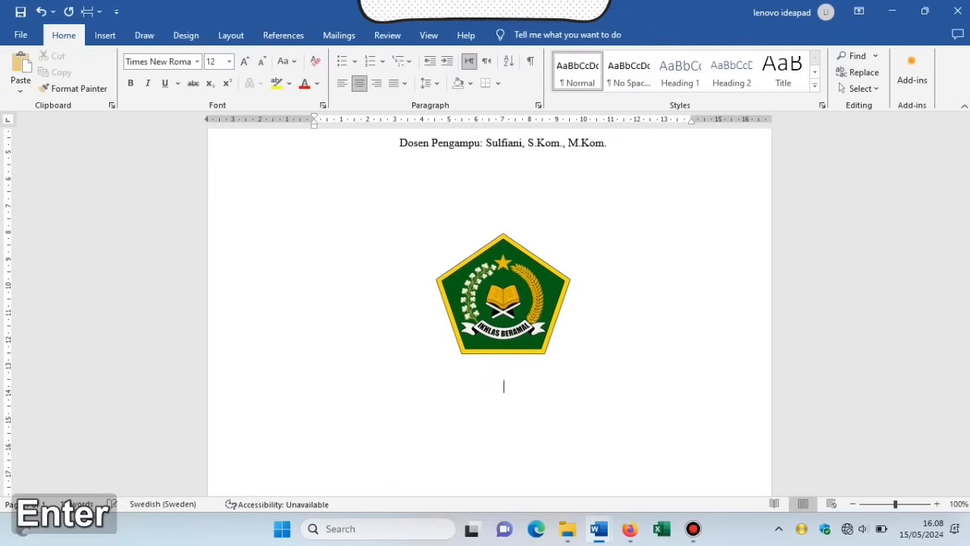
# Add an 'Oleh:' line followed by the author's name and student ID.
pyautogui.write('Oleh:')
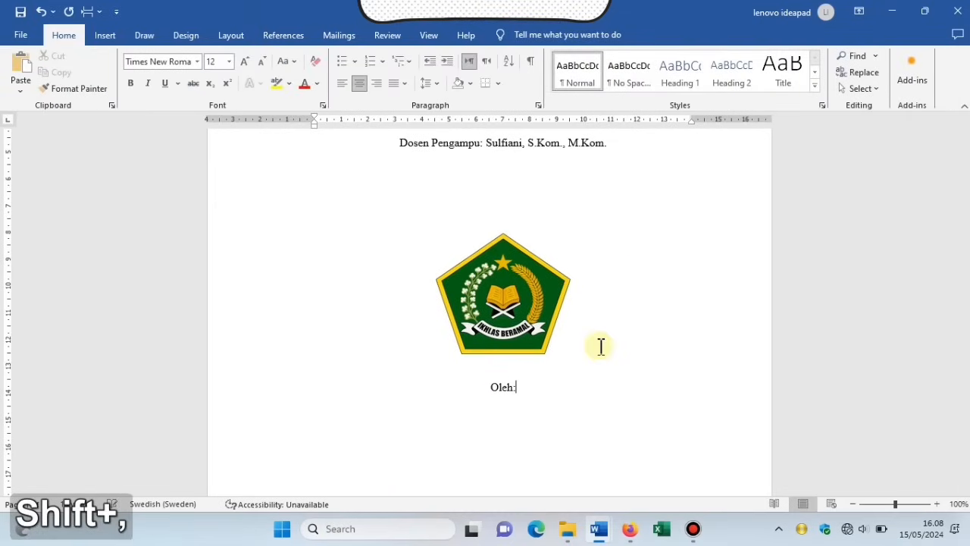
pyautogui.press('Return')
pyautogui.write('Art')
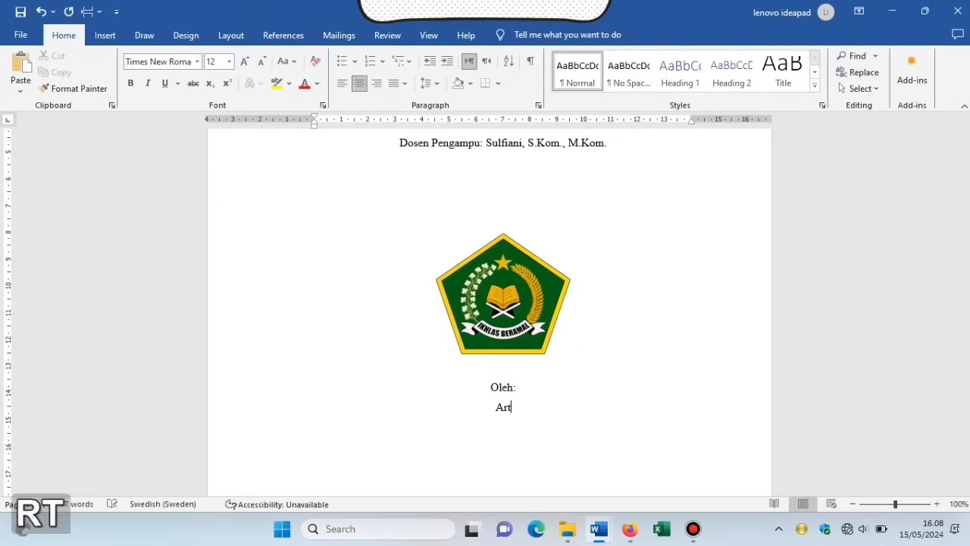
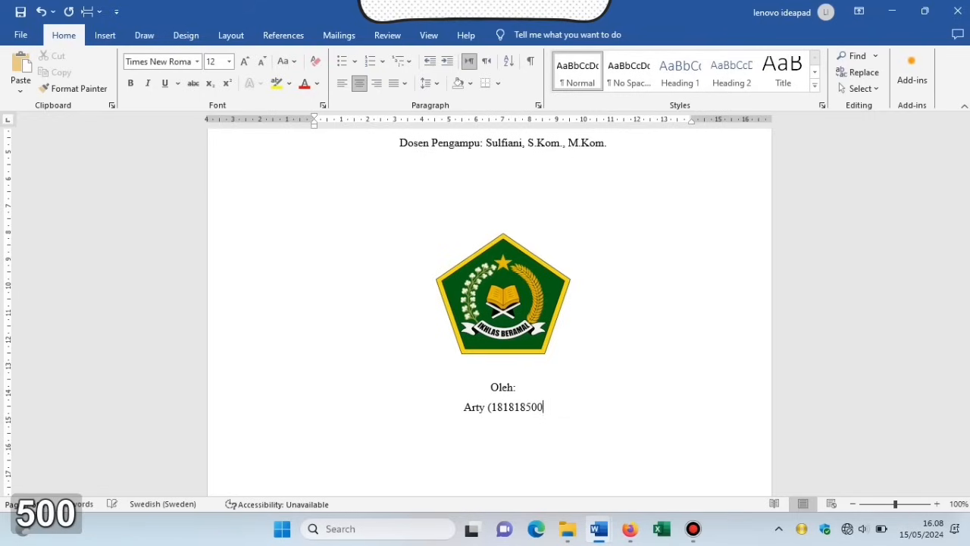
pyautogui.press('Return')
pyautogui.press('Return')
pyautogui.press('Return')
pyautogui.press('Return')
pyautogui.press('Return')
# Type PROGRAM STUDI TEKNIK INFORMATIKA, FAKULTAS TEKNIK, UNIVERSITAS INDONESIA and 2024 on separate lines.
pyautogui.press('capslock')
pyautogui.write('P')
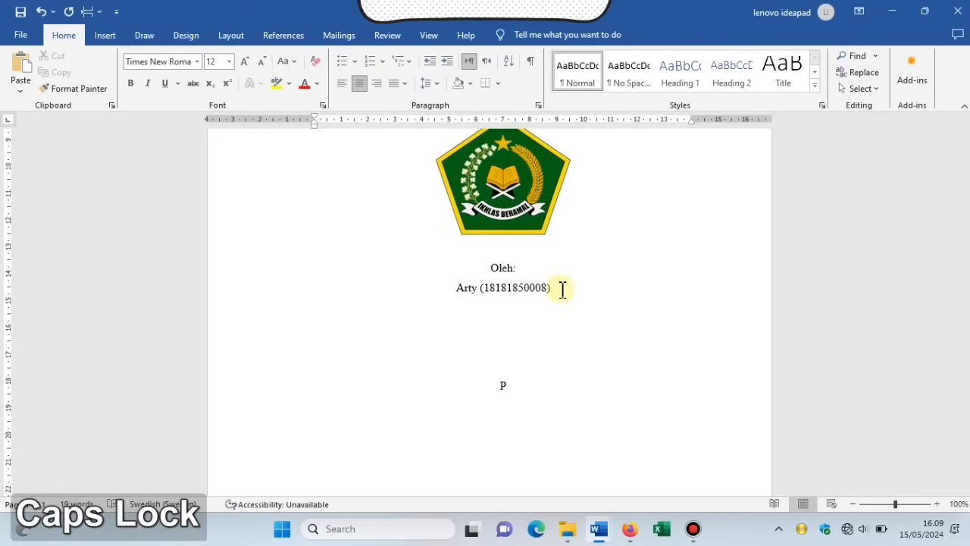
pyautogui.write('ROGRAM')
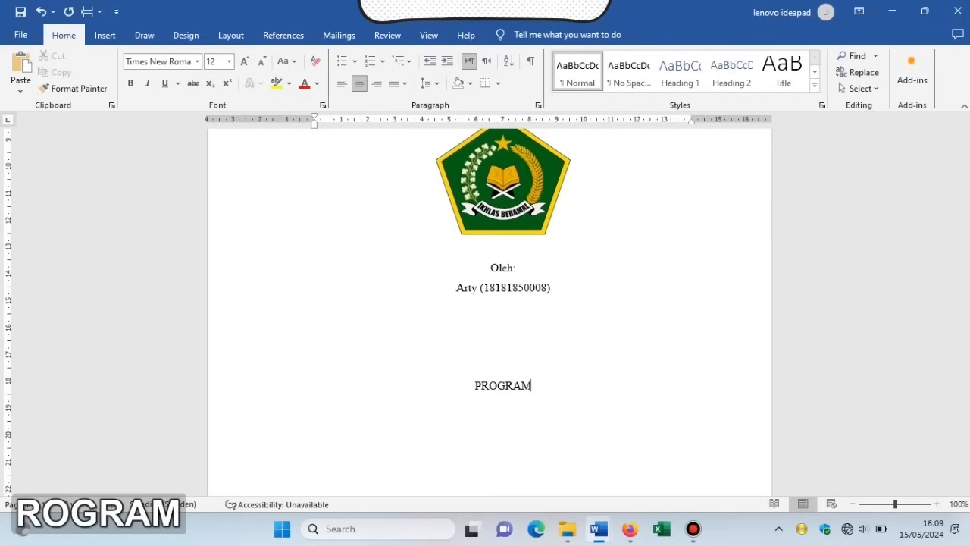
pyautogui.write(' STUDI')
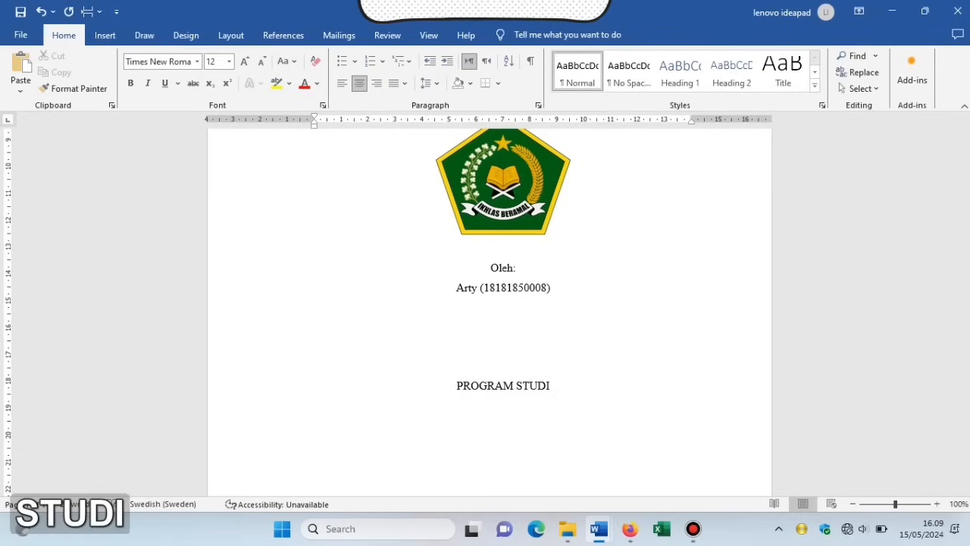
pyautogui.write(' TEKNIK IN')
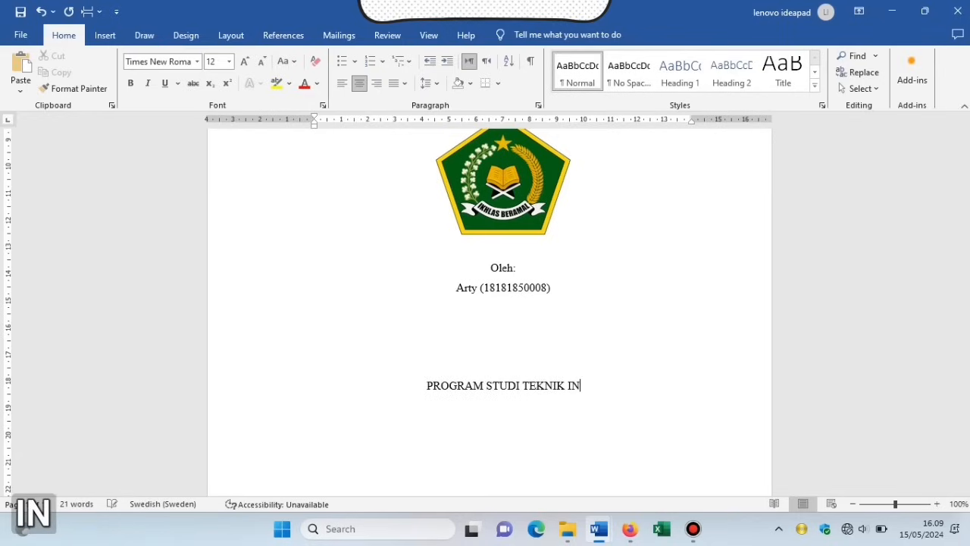
pyautogui.write('FORMATIKA')
pyautogui.press('Return')
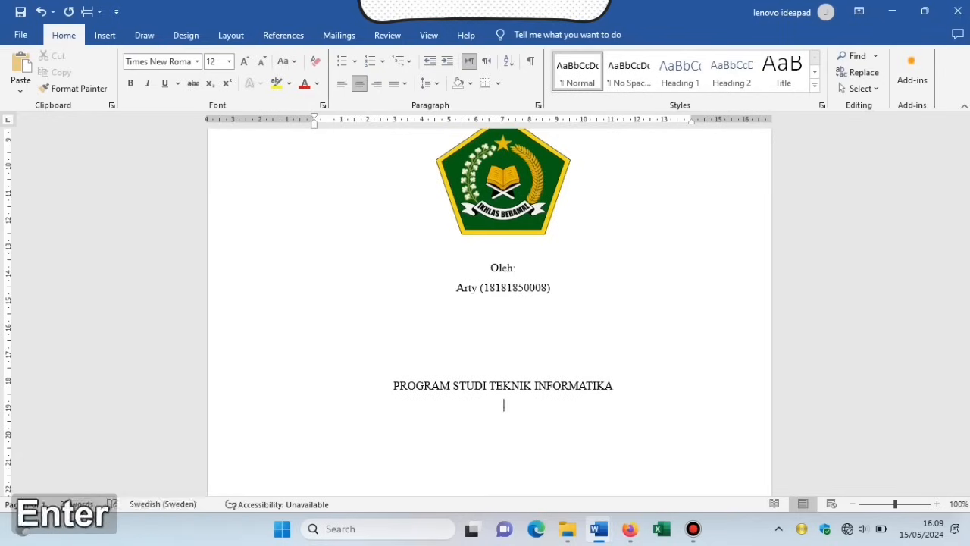
pyautogui.write('FAKULTAS')
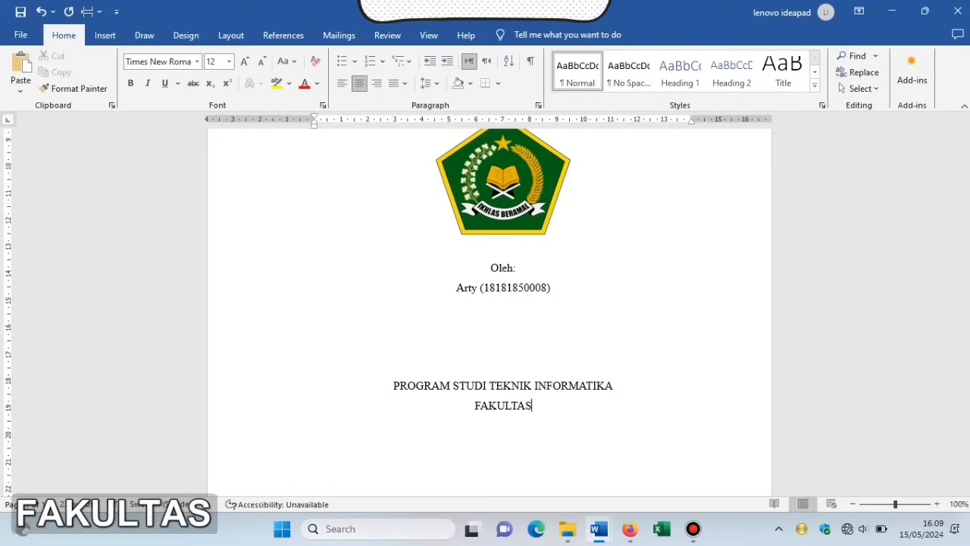
pyautogui.write(' TEKNIK')
pyautogui.press('Return')
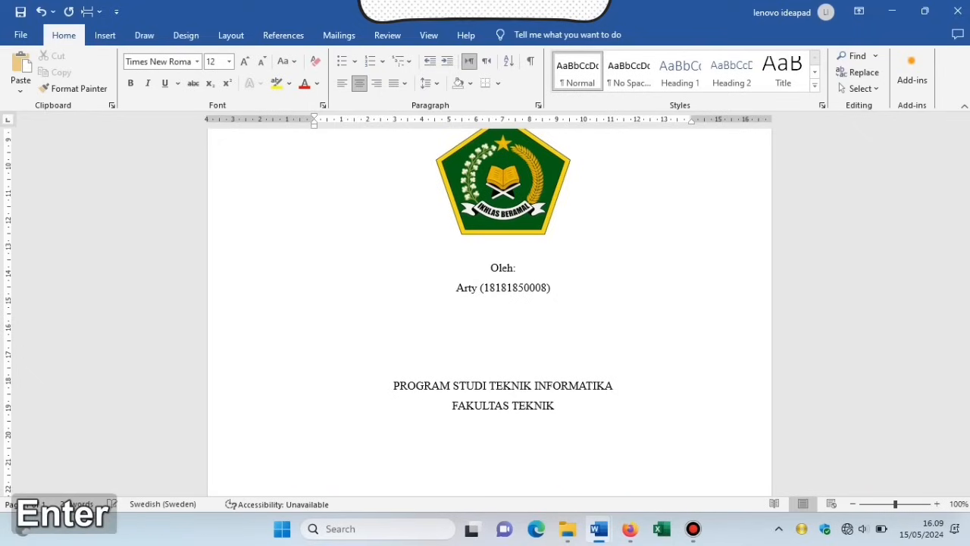
pyautogui.write('UNIVER')
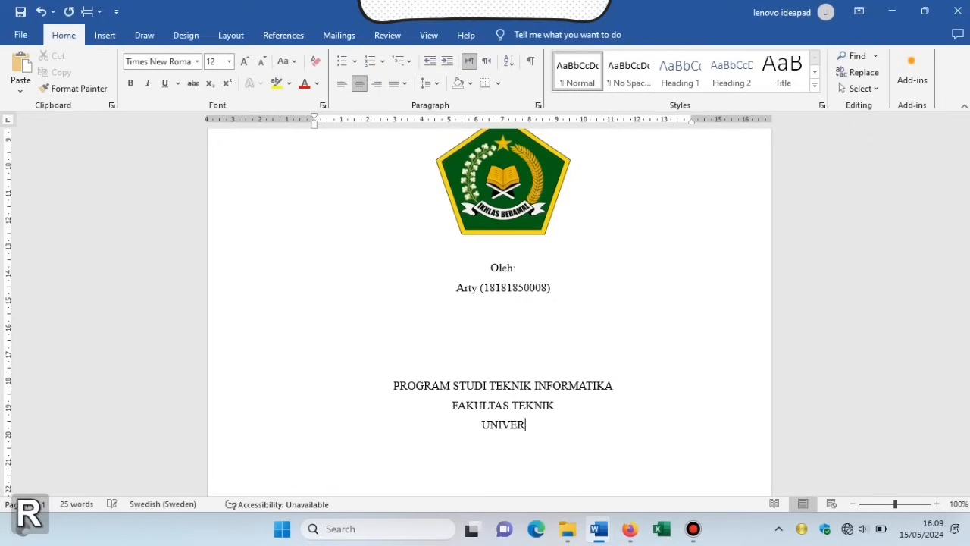
pyautogui.write('SITAS INDO')
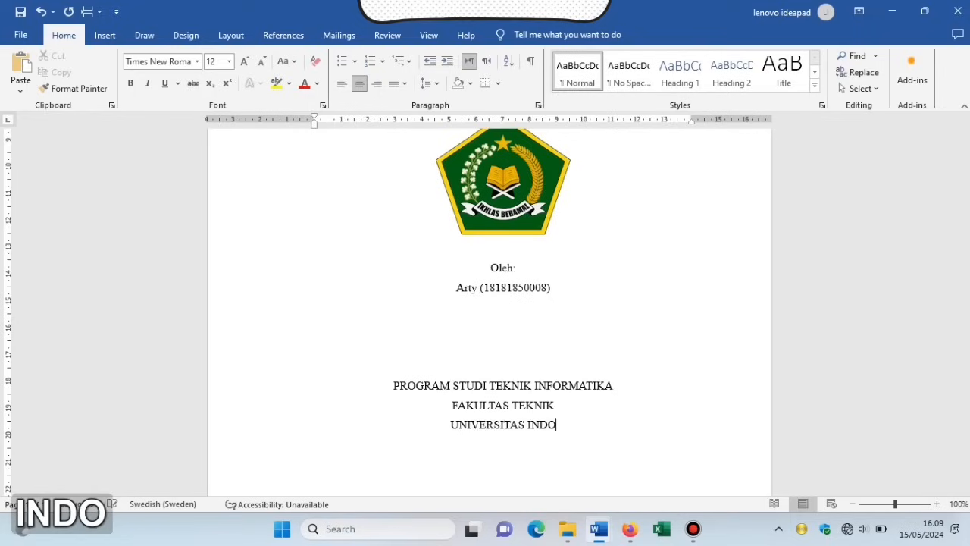
pyautogui.write('NESIA')
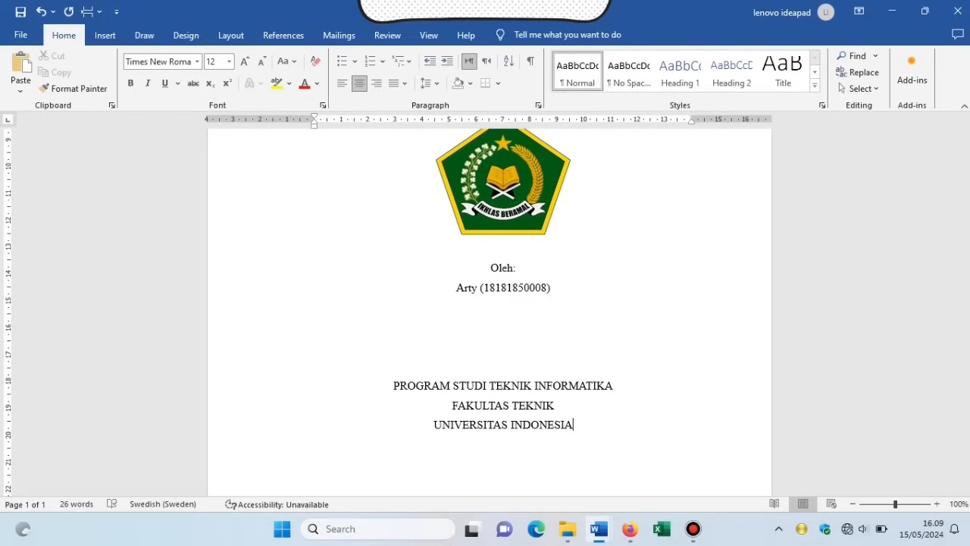
pyautogui.press('Return')
pyautogui.write('2024')
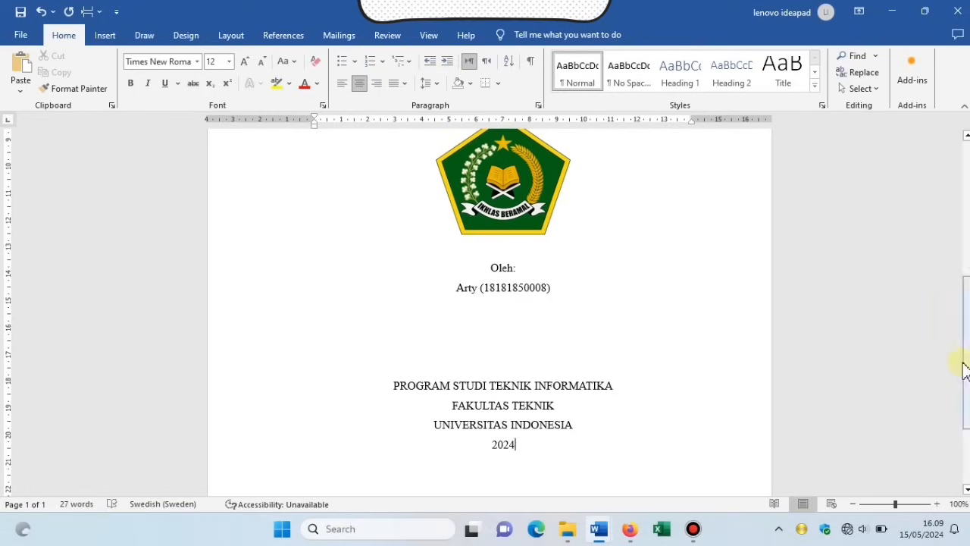
# Make the MAKALAH E-COMMERCE title lines bold.
pyautogui.scroll(7, 960, 275)
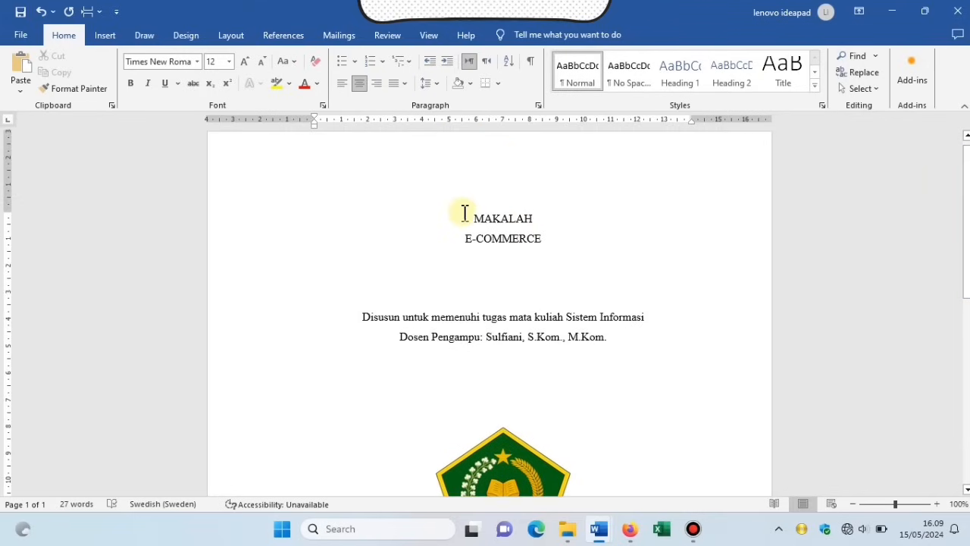
pyautogui.moveTo(471, 220); pyautogui.dragTo(574, 253)
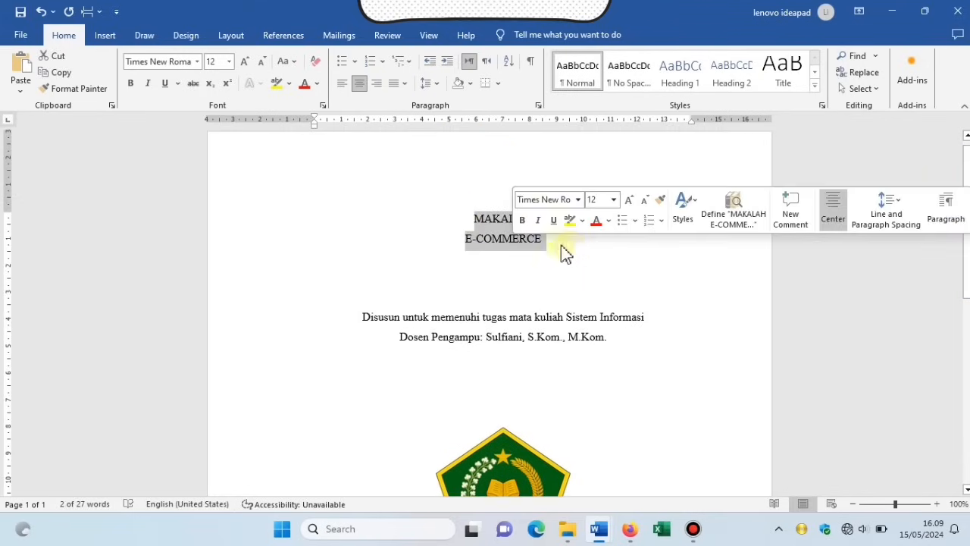
pyautogui.click(522, 220)
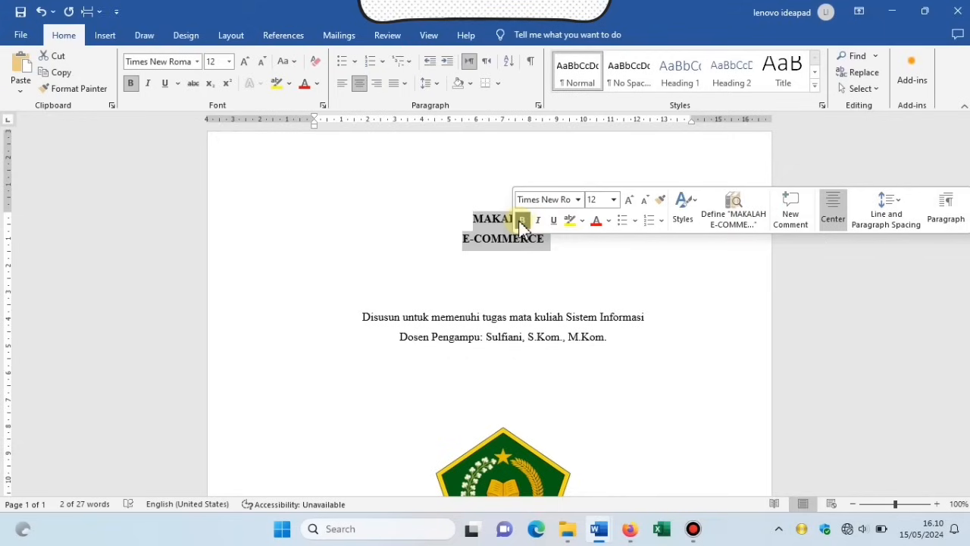
pyautogui.click(561, 262)
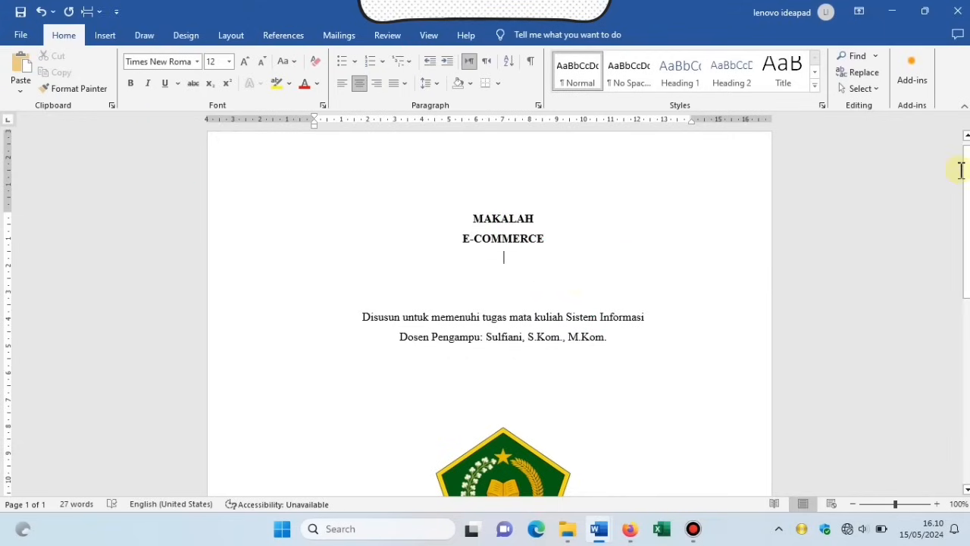
# Bold the Oleh and author lines and the PROGRAM STUDI through 2024 block.
pyautogui.scroll(-4, 967, 198)
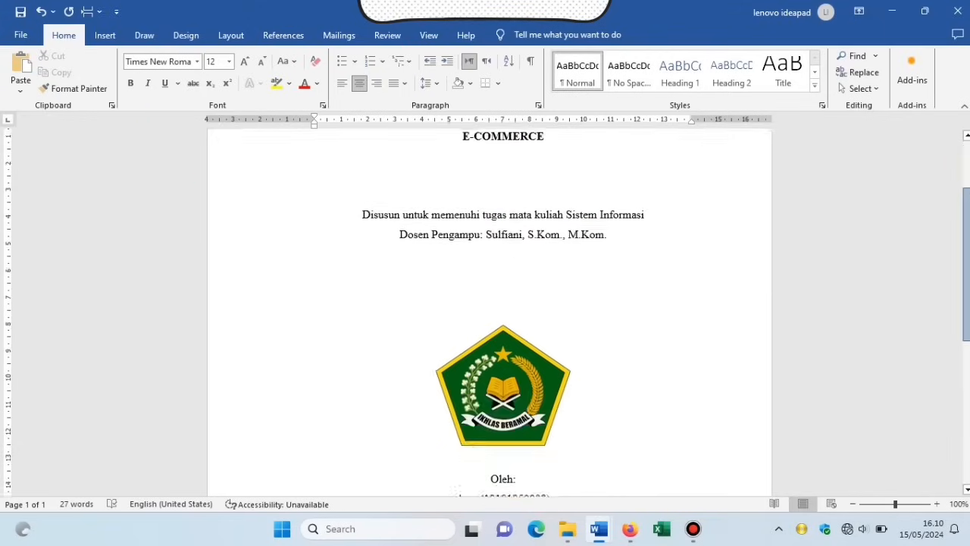
pyautogui.scroll(-3, 566, 319)
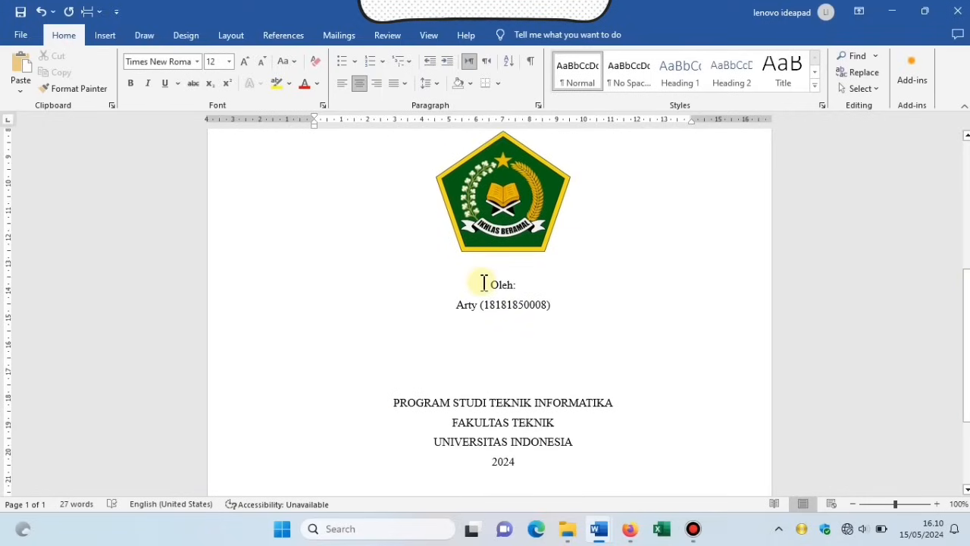
pyautogui.moveTo(483, 283); pyautogui.dragTo(558, 305)
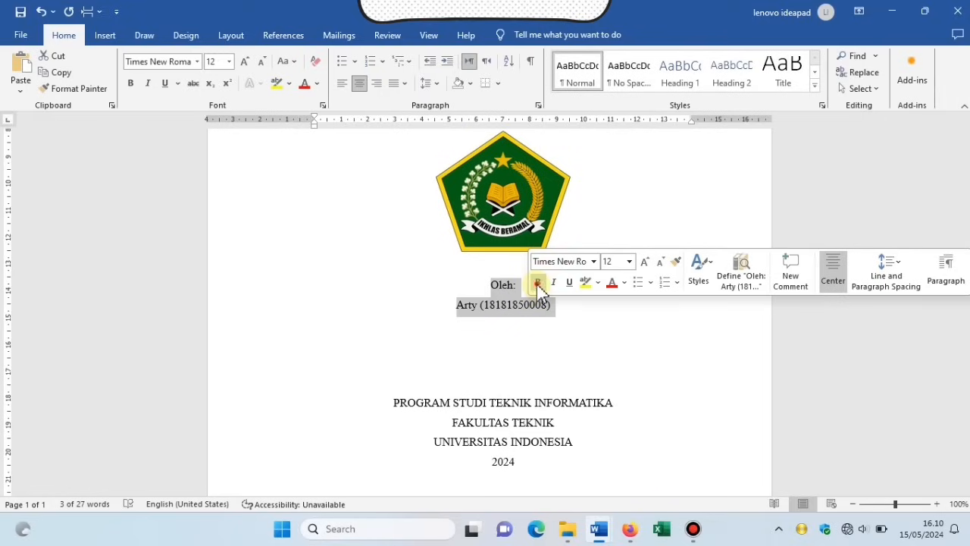
pyautogui.click(538, 283)
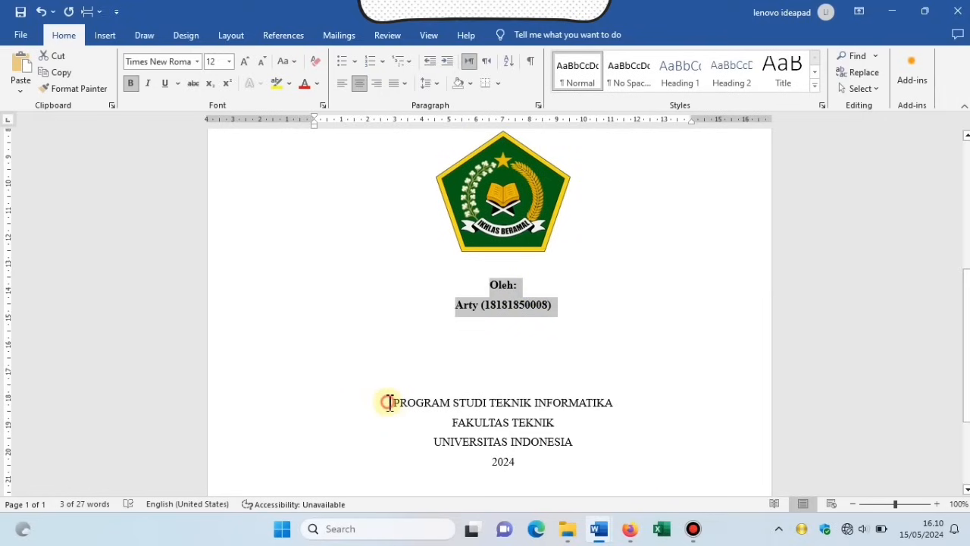
pyautogui.moveTo(389, 402); pyautogui.dragTo(533, 459)
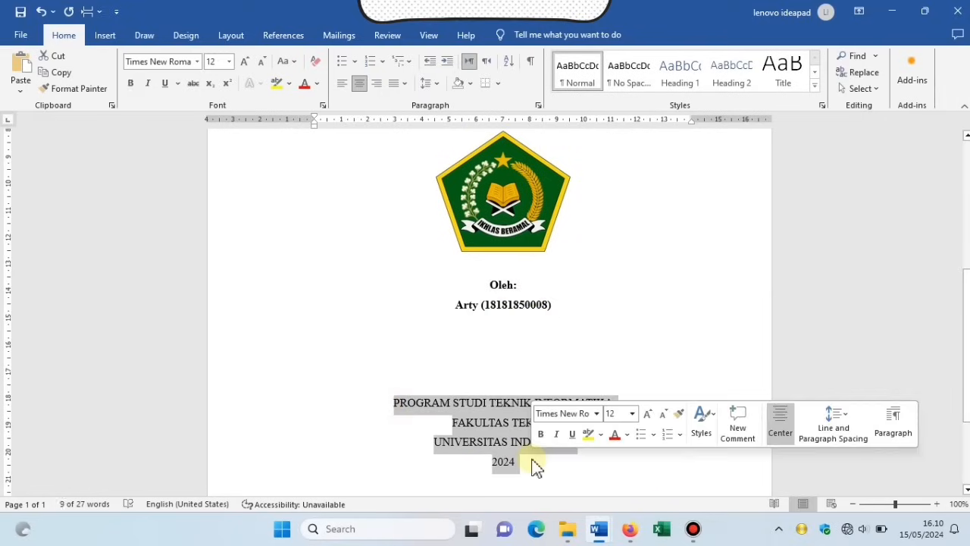
pyautogui.click(540, 434)
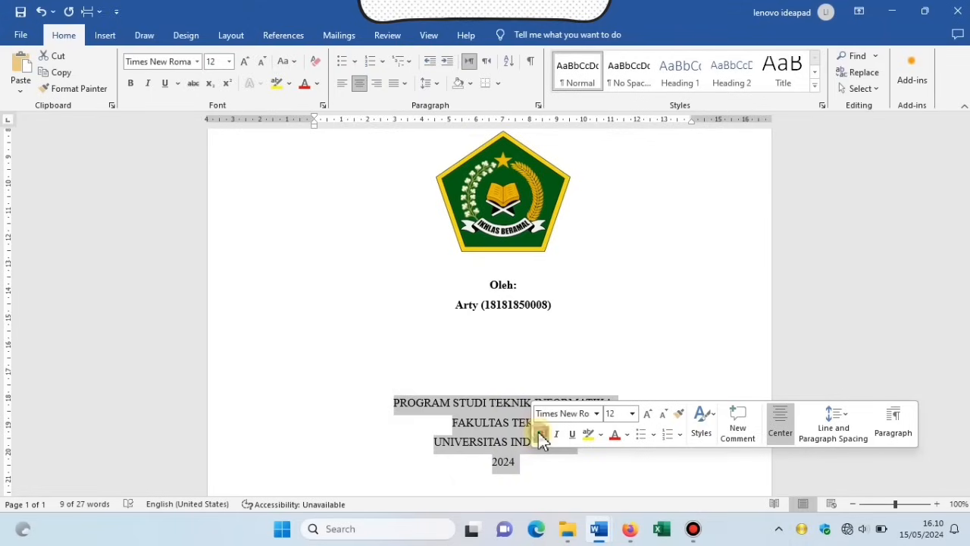
pyautogui.click(675, 294)
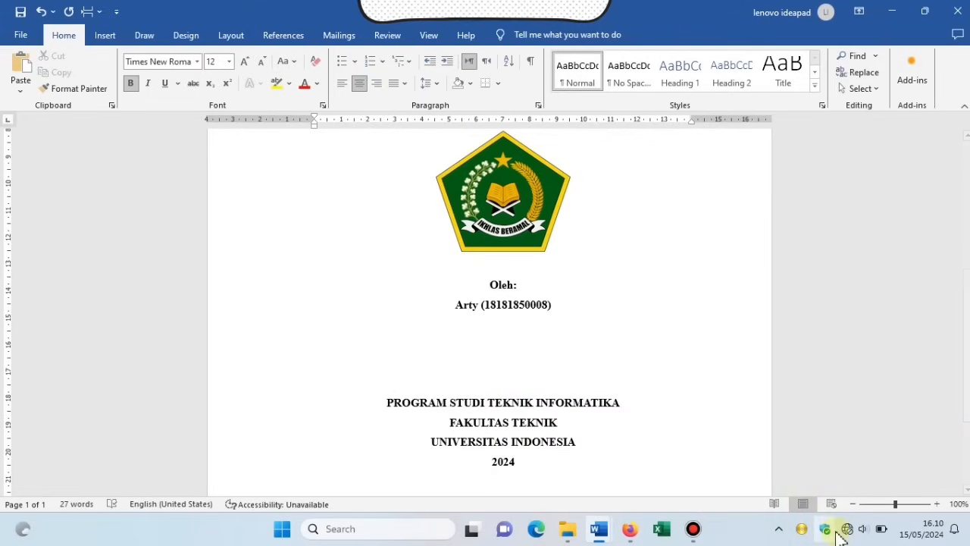
# Zoom out and add two blank lines to push the PROGRAM STUDI block down the cover.
pyautogui.click(883, 504)
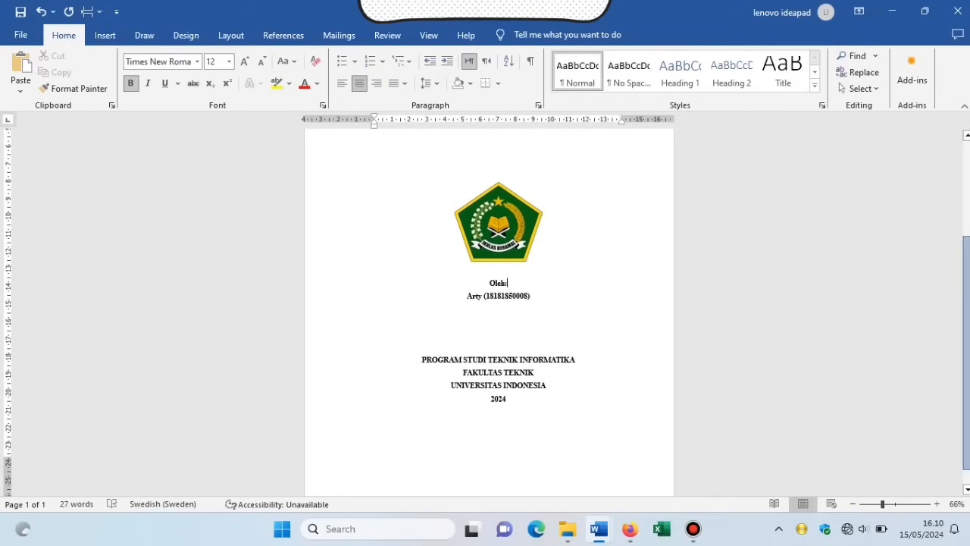
pyautogui.scroll(3, 489, 319)
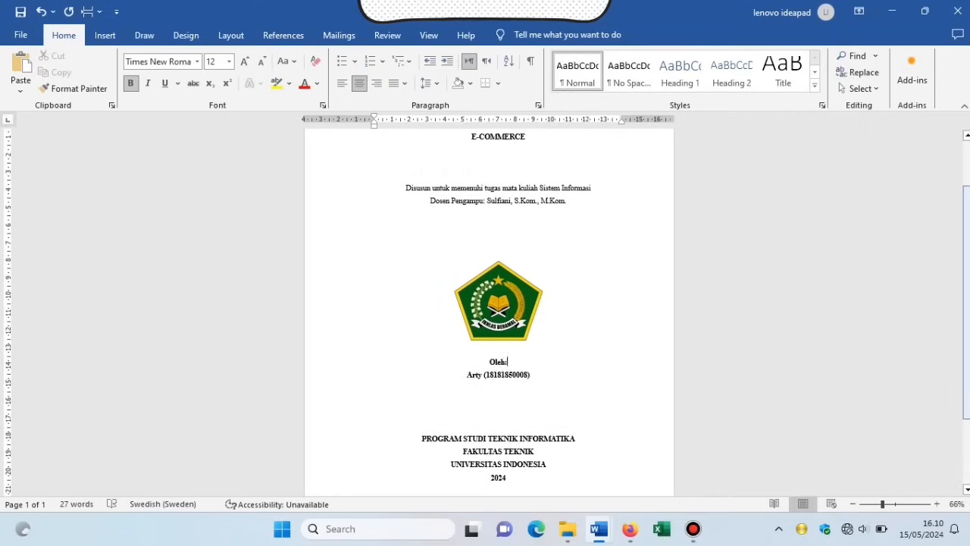
pyautogui.scroll(2, 489, 318)
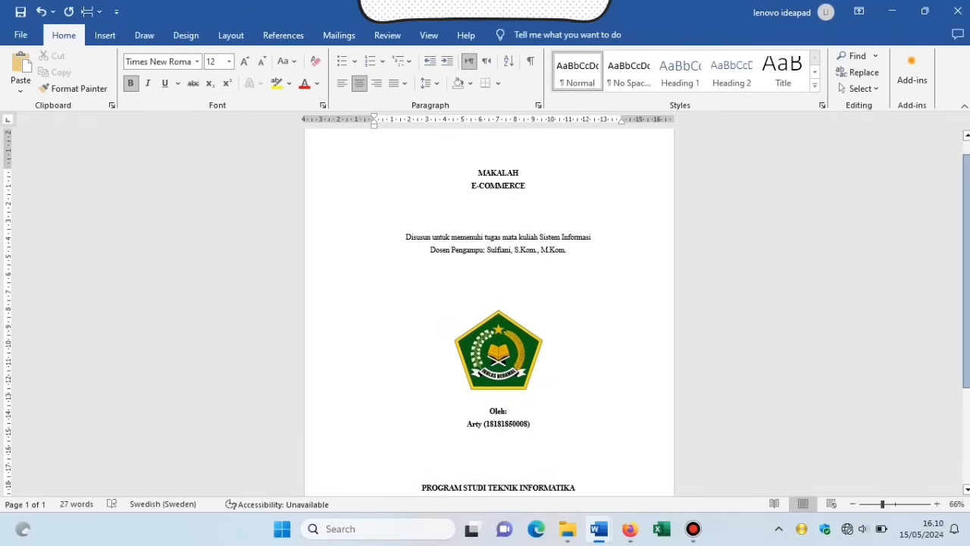
pyautogui.scroll(-5, 489, 319)
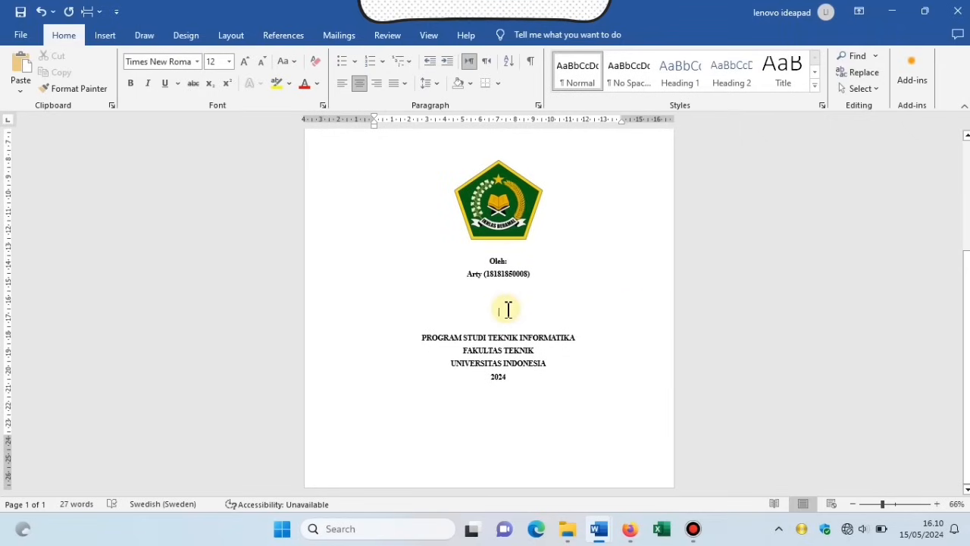
pyautogui.press('Return')
pyautogui.press('Return')
pyautogui.press('Return')
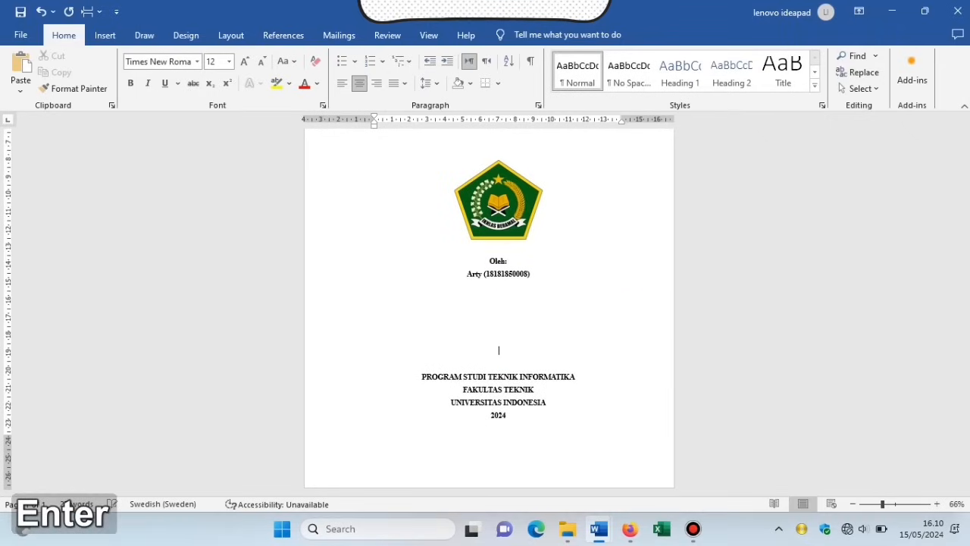
pyautogui.press('Return')
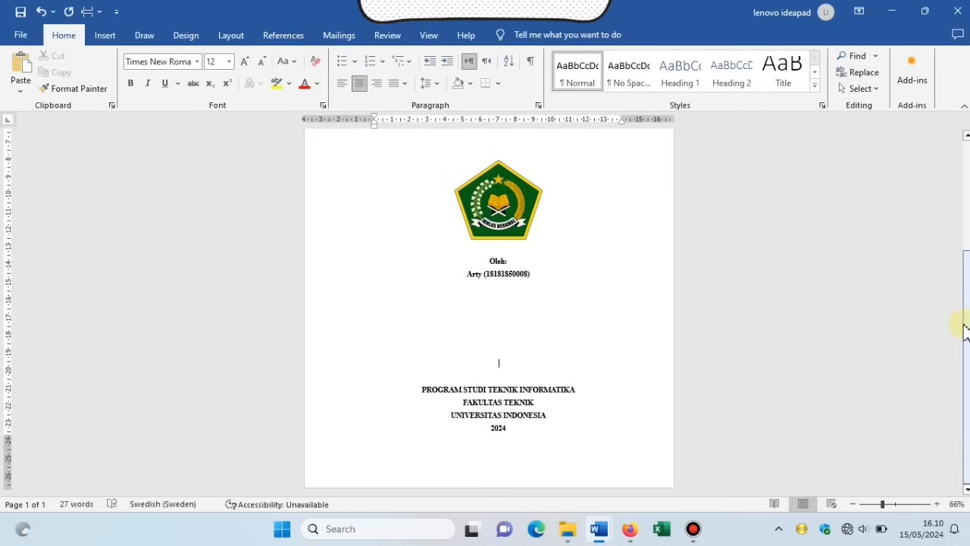
# Add a line after 2024 to reach page 2, undoing the extra edit.
pyautogui.moveTo(968, 331); pyautogui.dragTo(967, 220)
pyautogui.keyDown('ctrl'); pyautogui.scroll(6, 628, 372); pyautogui.keyUp('ctrl')
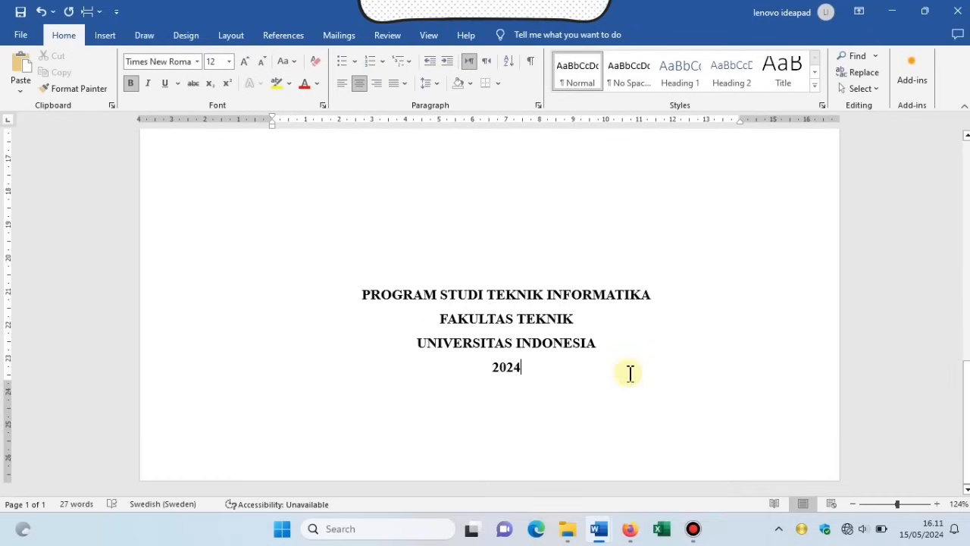
pyautogui.press('Return')
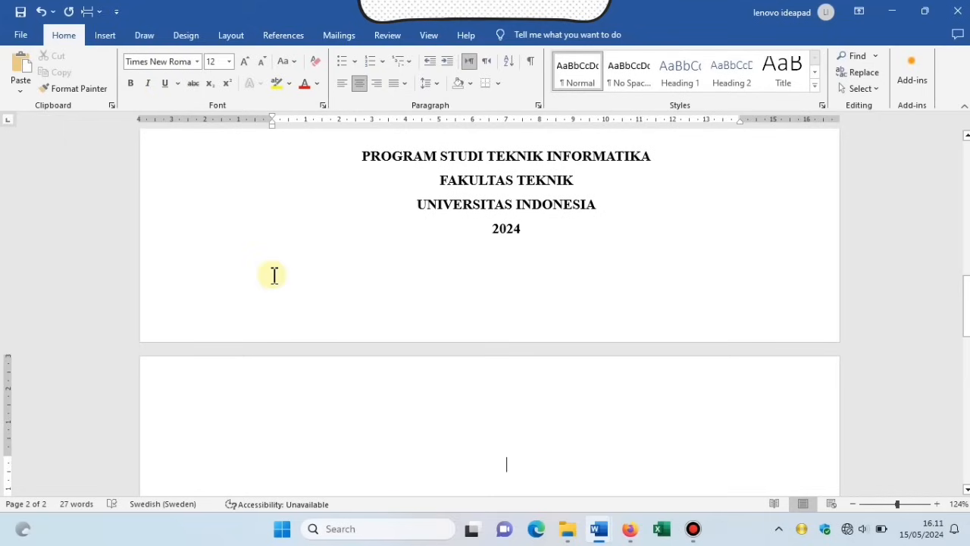
pyautogui.hotkey('ctrl', 'z')
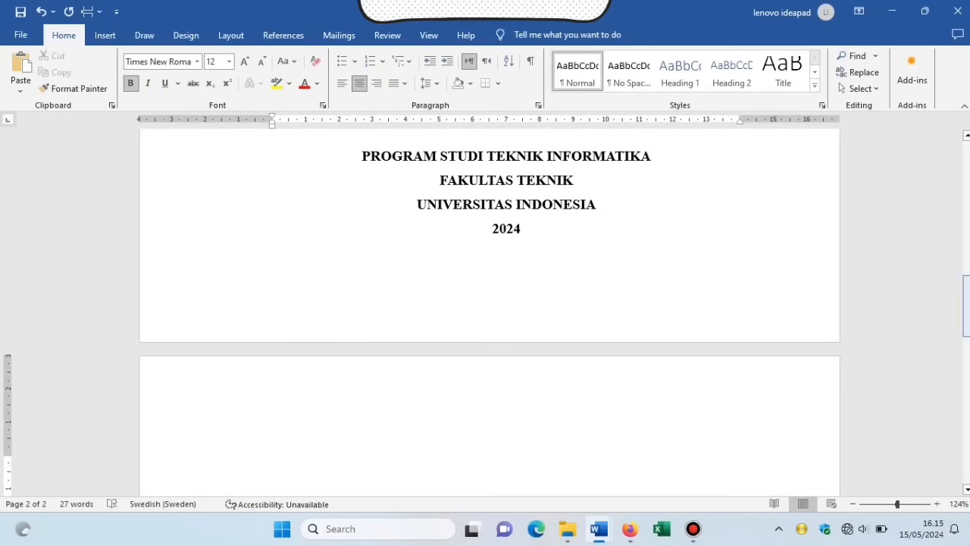
# Type 'Kata pengantar' on page 2, change it to UPPERCASE, and add a line below.
pyautogui.scroll(-4, 489, 303)
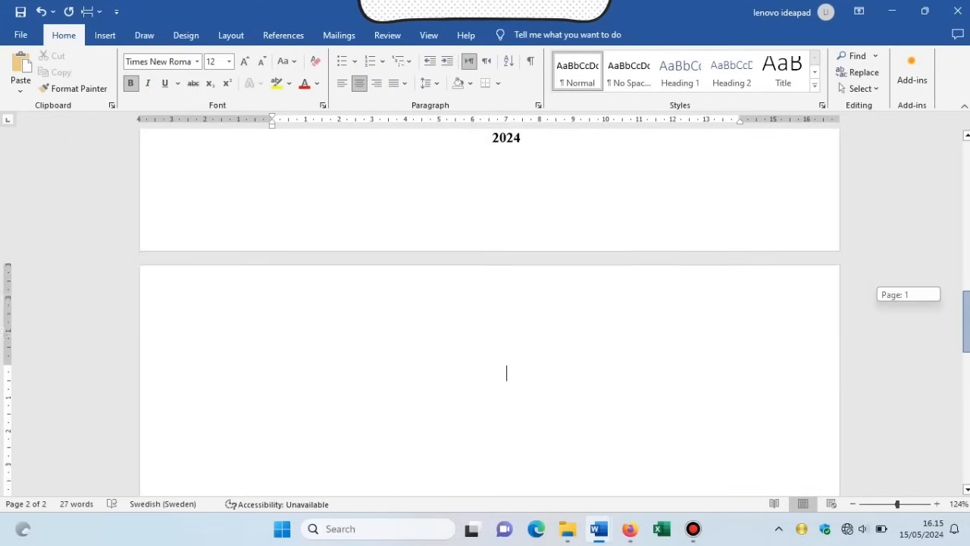
pyautogui.write('k')
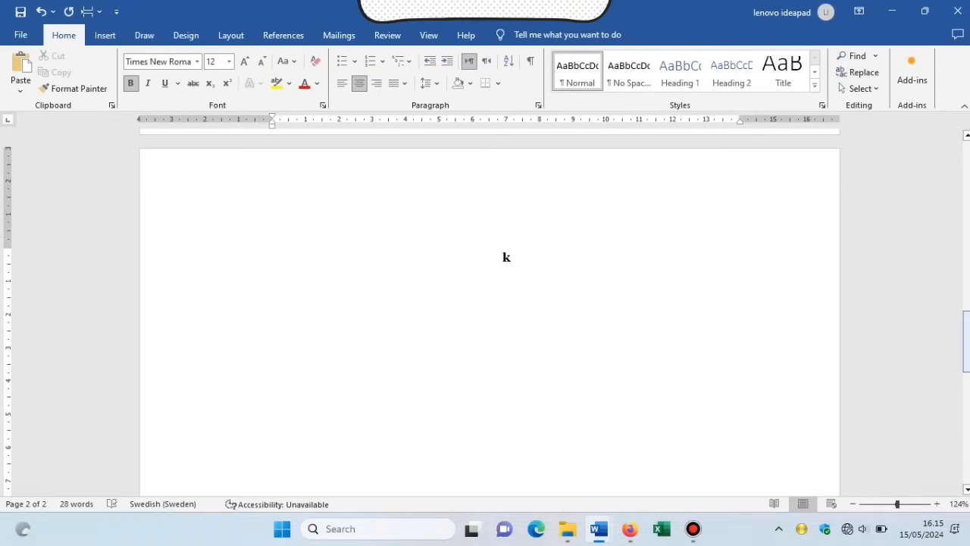
pyautogui.press('capslock')
pyautogui.write('ATA pengantar')
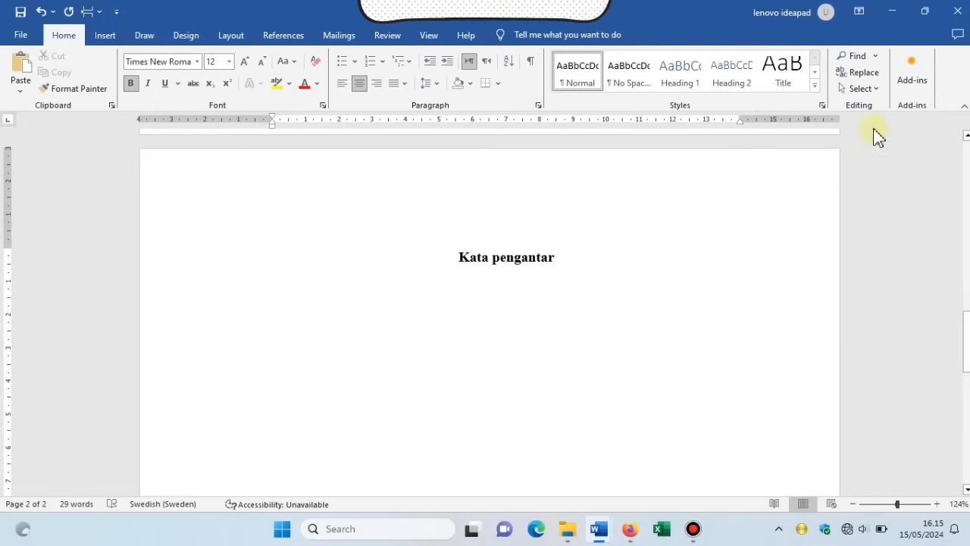
pyautogui.moveTo(454, 255); pyautogui.dragTo(588, 257)
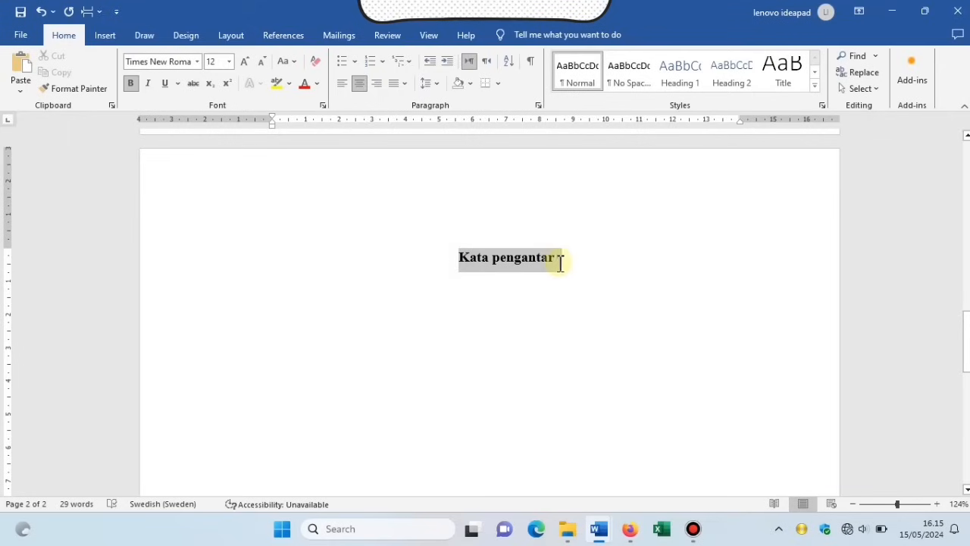
pyautogui.click(286, 61)
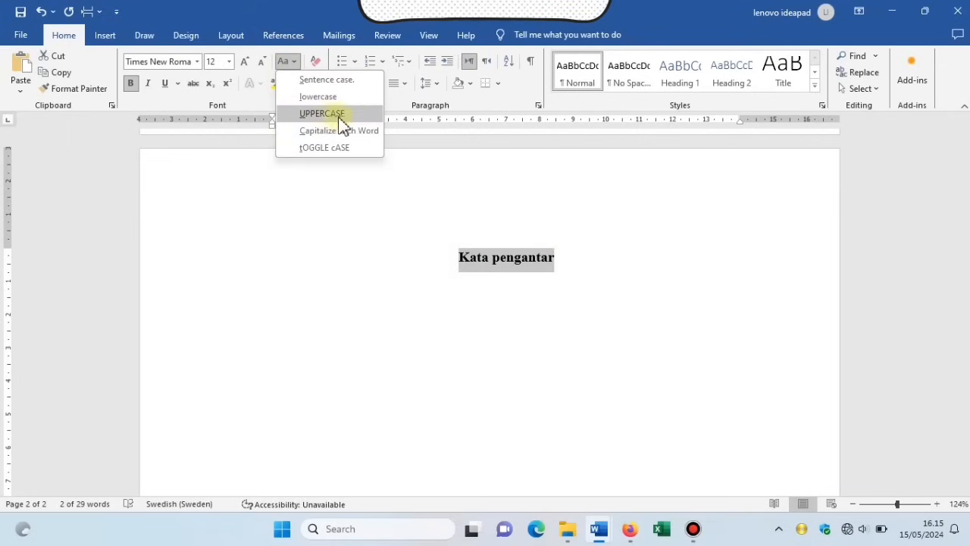
pyautogui.click(363, 115)
pyautogui.click(615, 252)
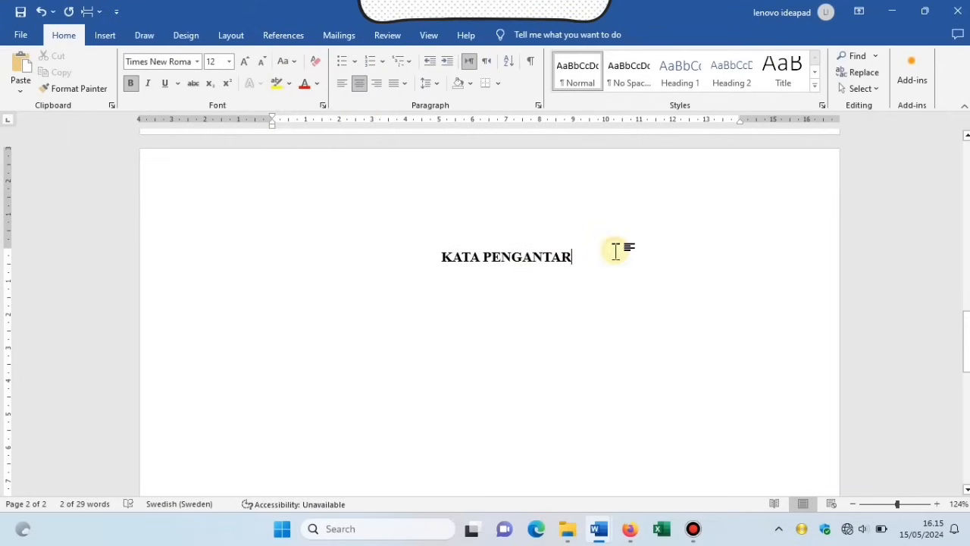
pyautogui.press('Return')
pyautogui.press('Return')
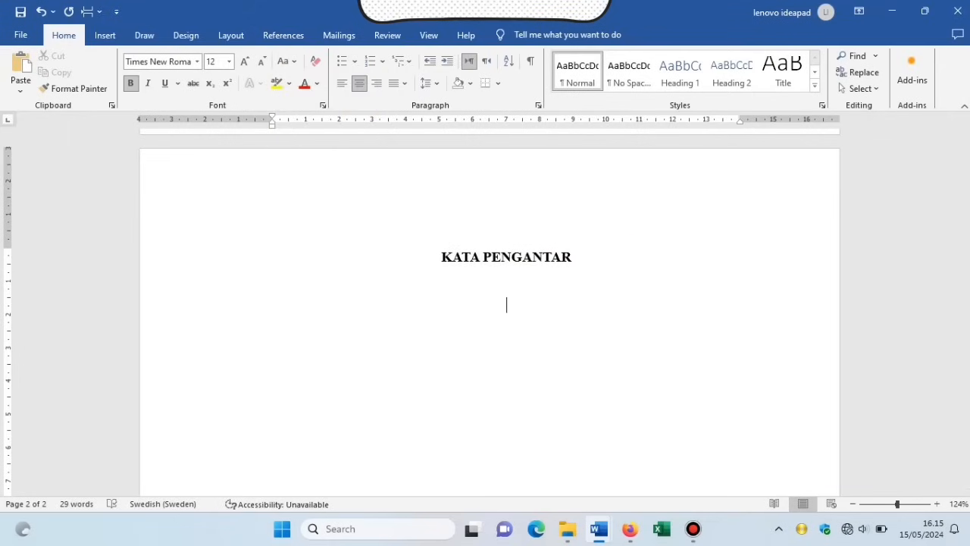
pyautogui.moveTo(966, 347); pyautogui.dragTo(966, 368)
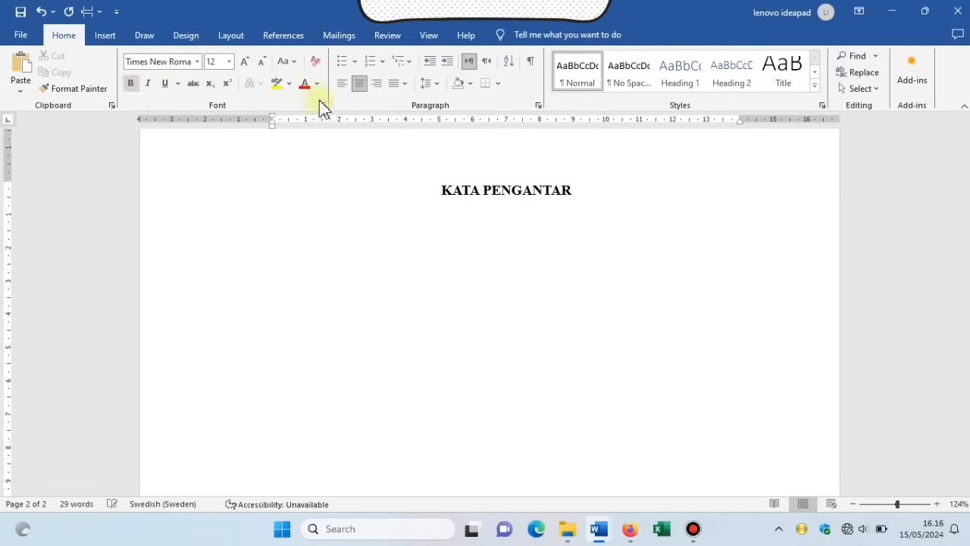
pyautogui.click(395, 85)
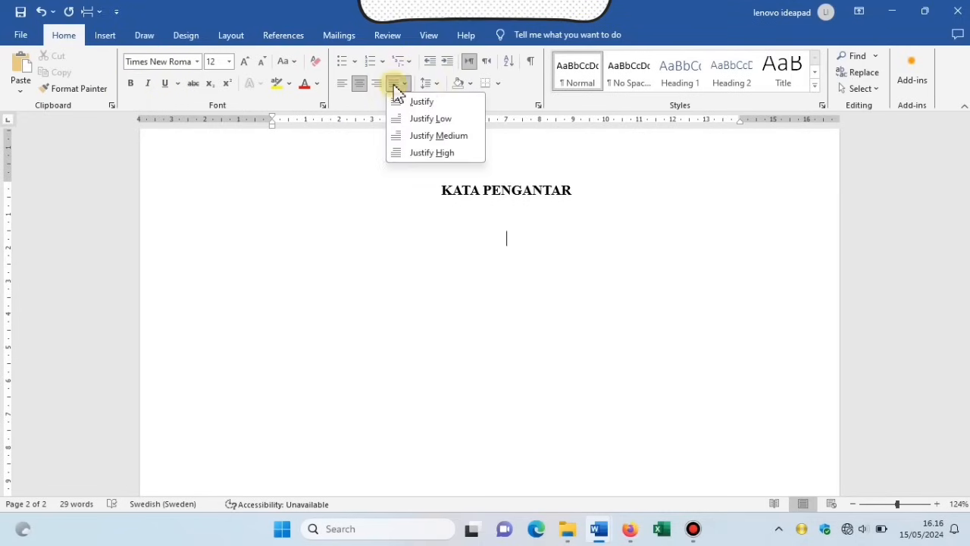
# Paste the justified preface paragraphs under KATA PENGANTAR and add an empty line.
pyautogui.click(460, 102)
pyautogui.write("Puji syukur kita panjatkan kehadirat ALLAH Subhana Wa Ta'ala, karena berkat Rahmat-Nya makalah ini dapat kami selesaikan sesuai yang diharapkan. Ucapan terima kasih pula saya sampaikan kepada pihak-pihak yang telah membantu, sehingga dengan bimbingan dan arahannya saya dapat menyelesaikan makalah tentang E-Commerce ini dengan baik. Tak ada gading yang tak retak begitu juga dengan makalah ini, maka dari itu saya berharap segala kritik dan saran demi kesempurnaan makalah selanjutnya, dan semoga makalah ini dapat bermanfaat bagi pembaca sekalian.")
pyautogui.scroll(-1, 669, 185)
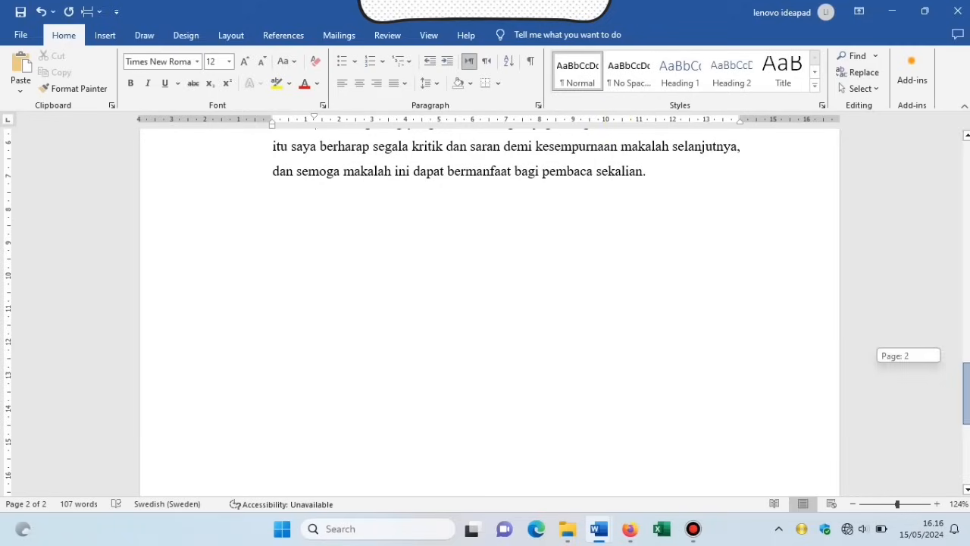
pyautogui.press('Return')
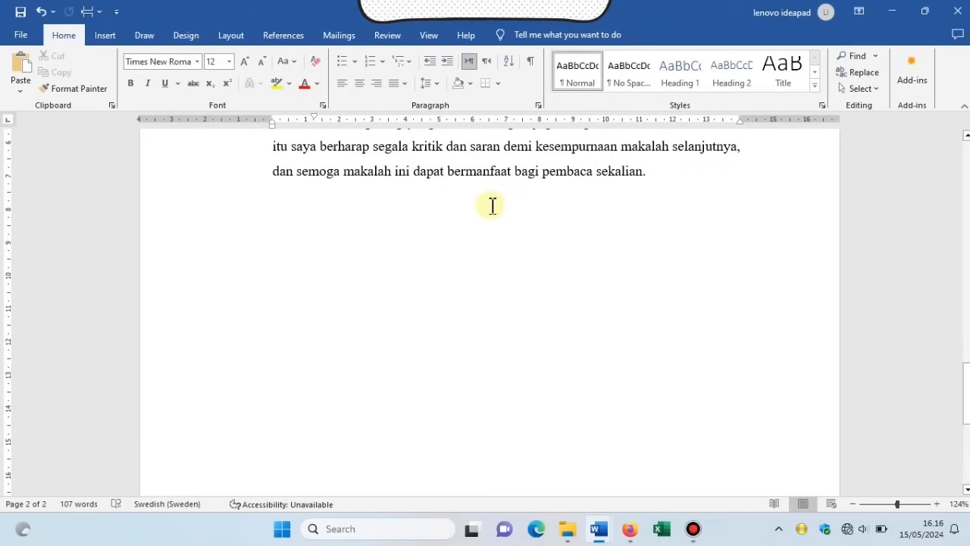
# Add a right-aligned 'Samarinda, 29 Mei 2024' date line.
pyautogui.click(377, 85)
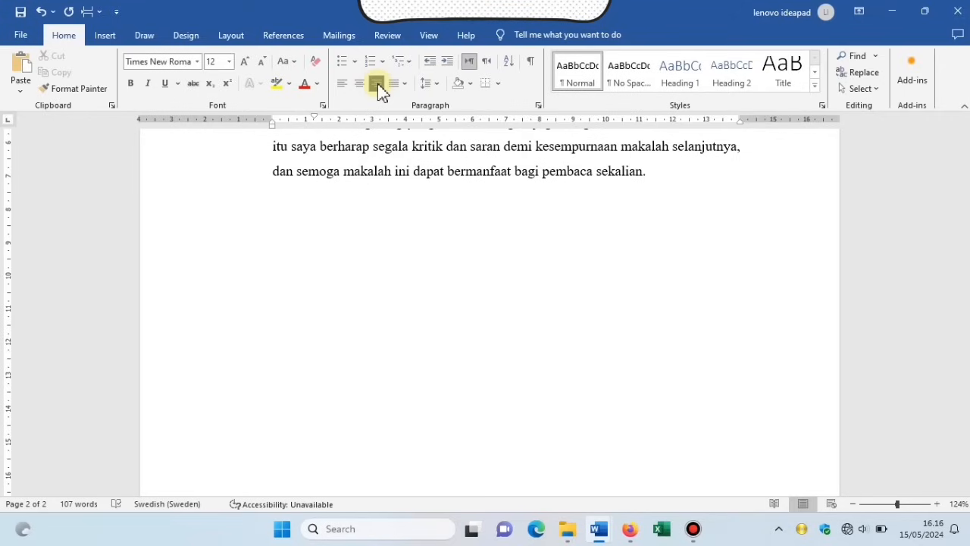
pyautogui.write('Samarinda,')
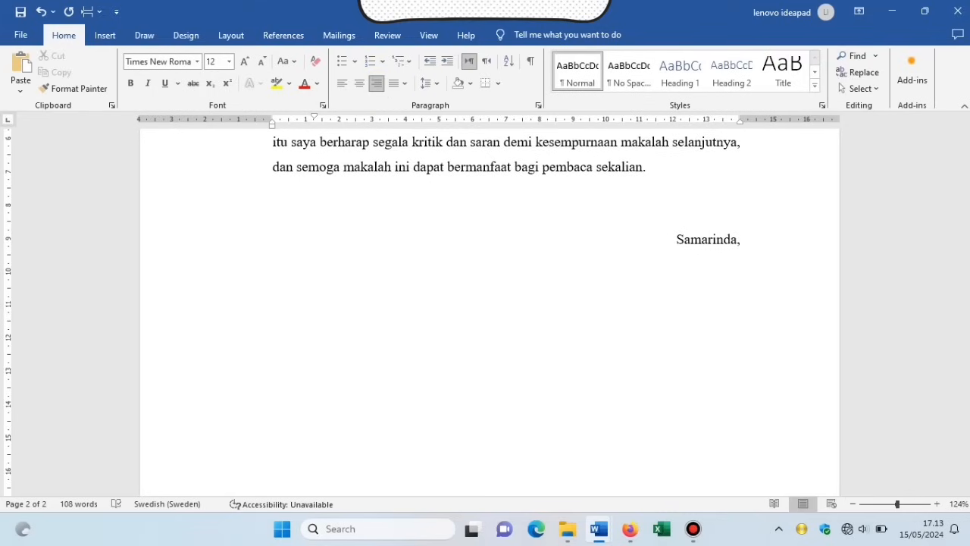
pyautogui.write('29 Mei 2024')
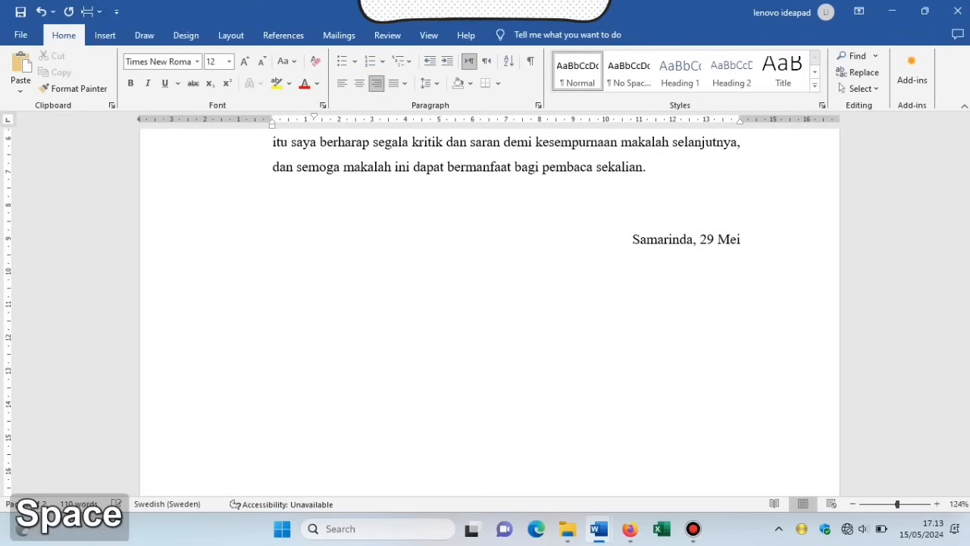
pyautogui.press('Return')
pyautogui.press('Return')
pyautogui.press('Return')
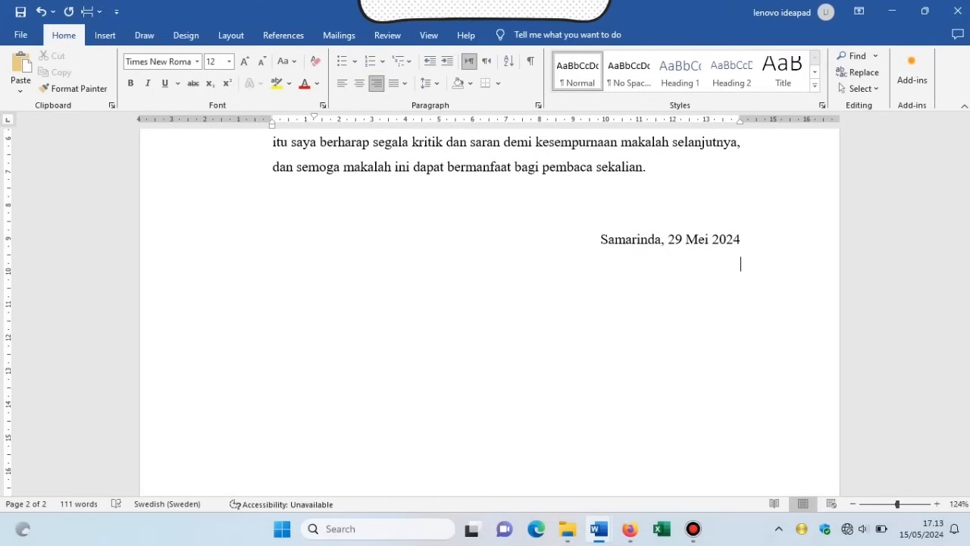
# Type the author's name centred, indent it under the date, and make it bold.
pyautogui.click(360, 85)
pyautogui.write('Arty')
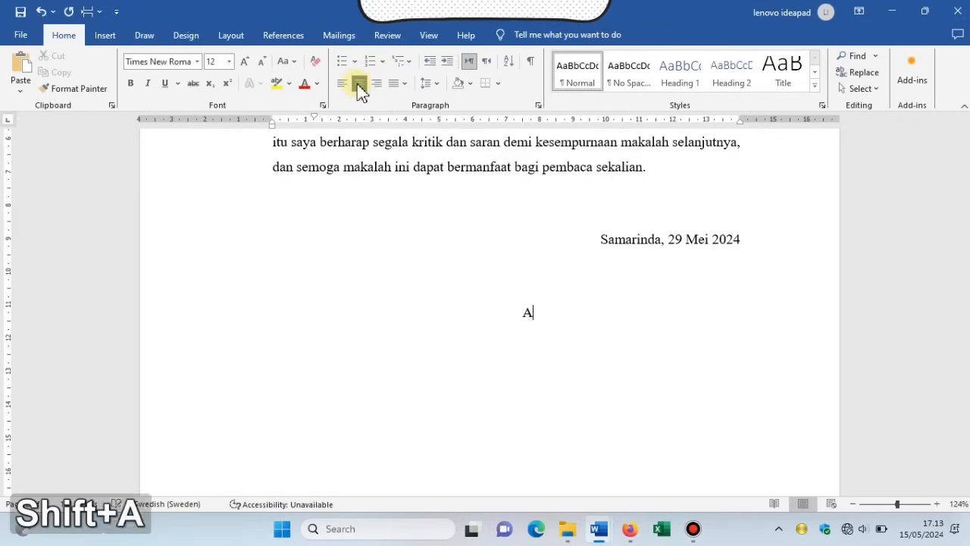
pyautogui.click(452, 62)
pyautogui.click(453, 63)
pyautogui.click(453, 63)
pyautogui.click(452, 63)
pyautogui.click(453, 63)
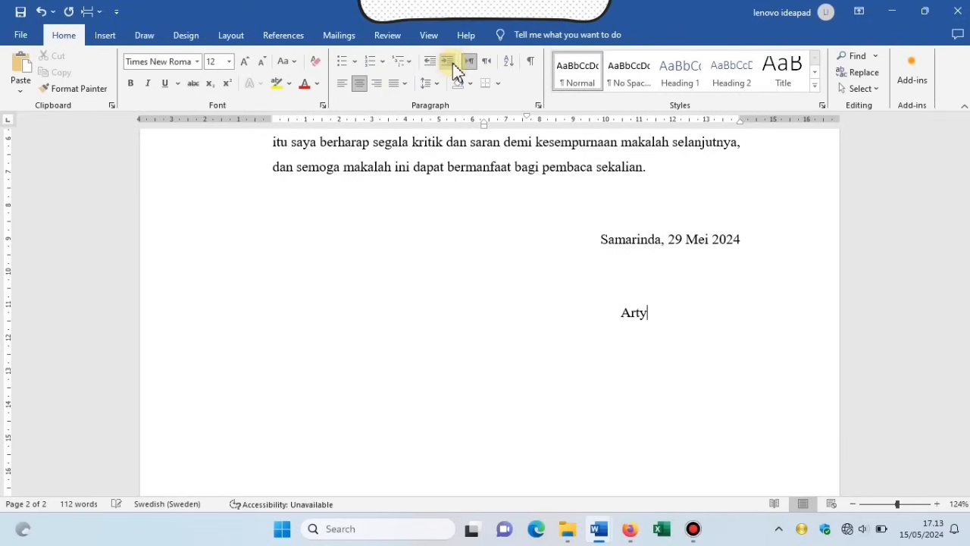
pyautogui.click(452, 63)
pyautogui.click(452, 63)
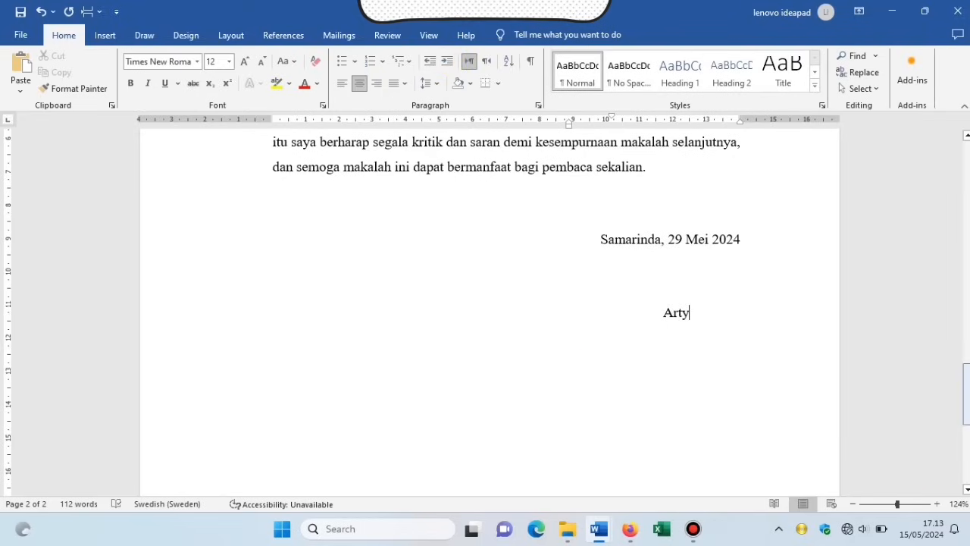
pyautogui.scroll(-1, 488, 309)
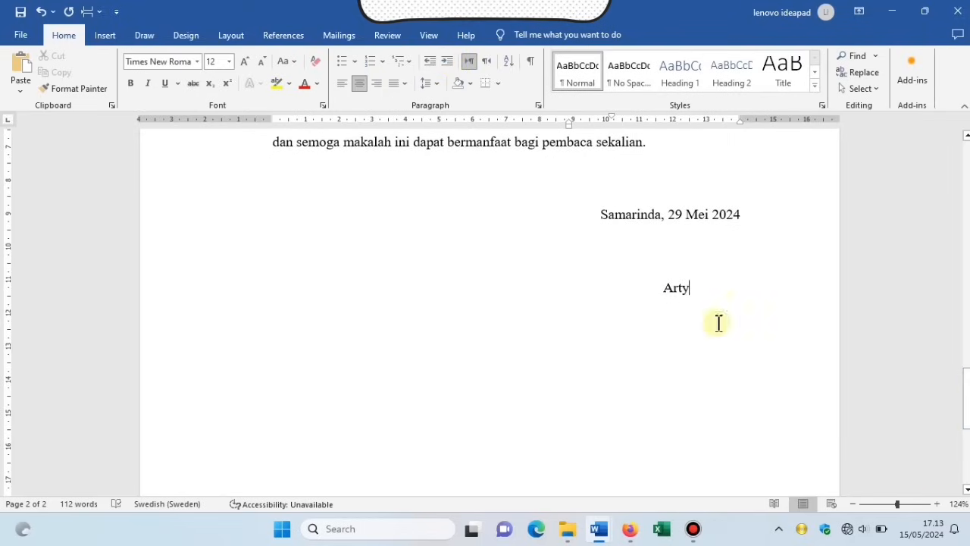
pyautogui.moveTo(660, 289); pyautogui.dragTo(691, 297)
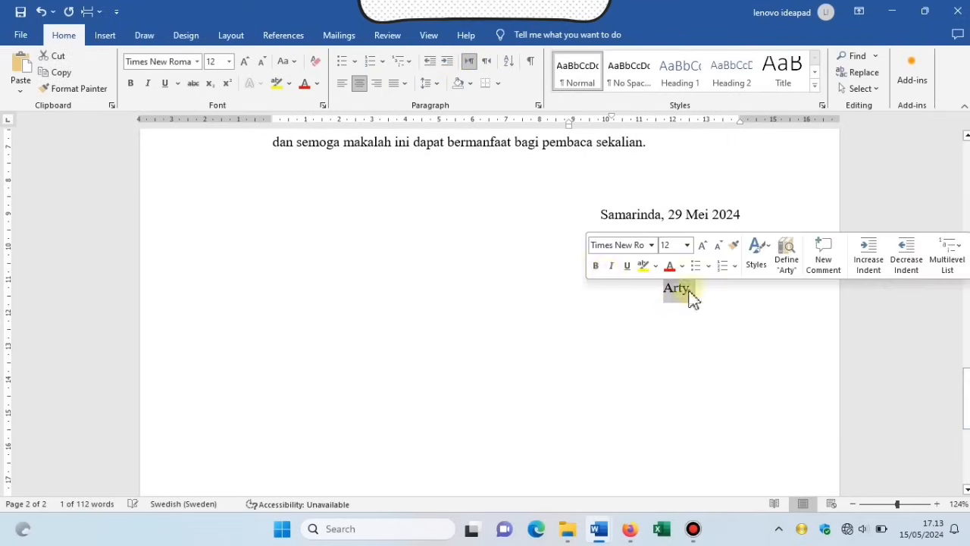
pyautogui.click(596, 265)
pyautogui.click(706, 340)
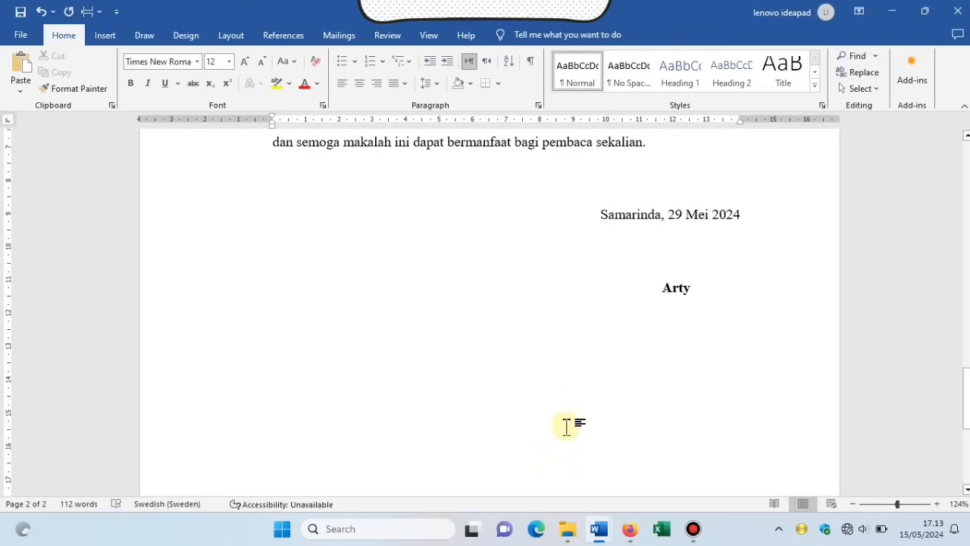
pyautogui.press('Return')
pyautogui.press('Return')
pyautogui.press('Return')
pyautogui.press('Return')
pyautogui.press('Return')
pyautogui.press('Return')
pyautogui.press('Return')
pyautogui.press('Return')
pyautogui.press('Return')
pyautogui.press('Return')
pyautogui.press('Return')
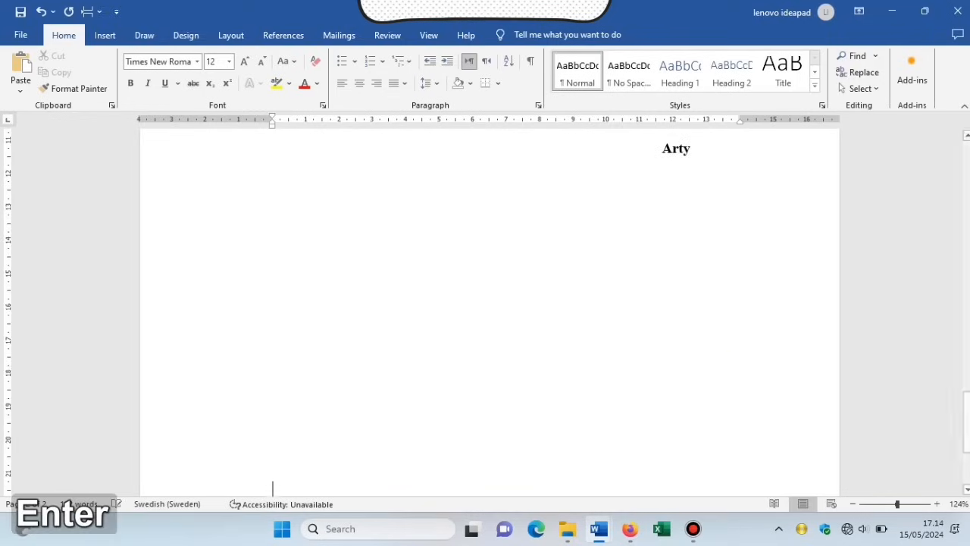
# Type a bold, centred DAFTAR ISI heading on the third page.
pyautogui.press('Up')
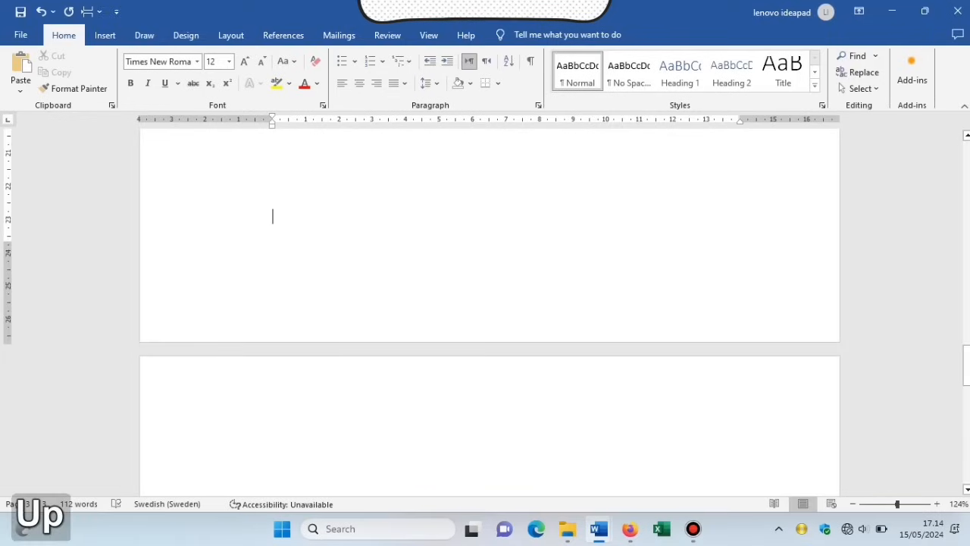
pyautogui.press('Down')
pyautogui.moveTo(965, 371); pyautogui.dragTo(967, 387)
pyautogui.press('capslock')
pyautogui.write('DAFT')
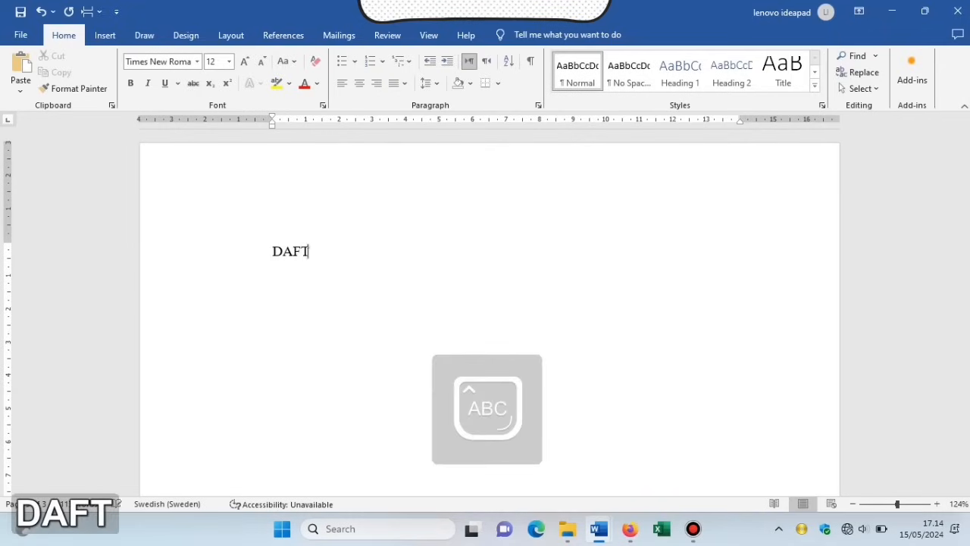
pyautogui.write('AR ISI')
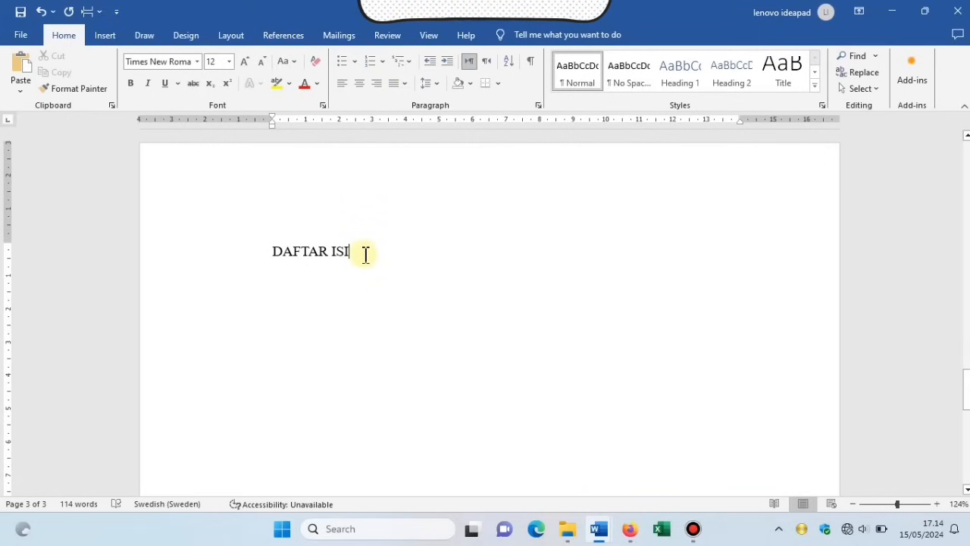
pyautogui.moveTo(364, 254); pyautogui.dragTo(274, 259)
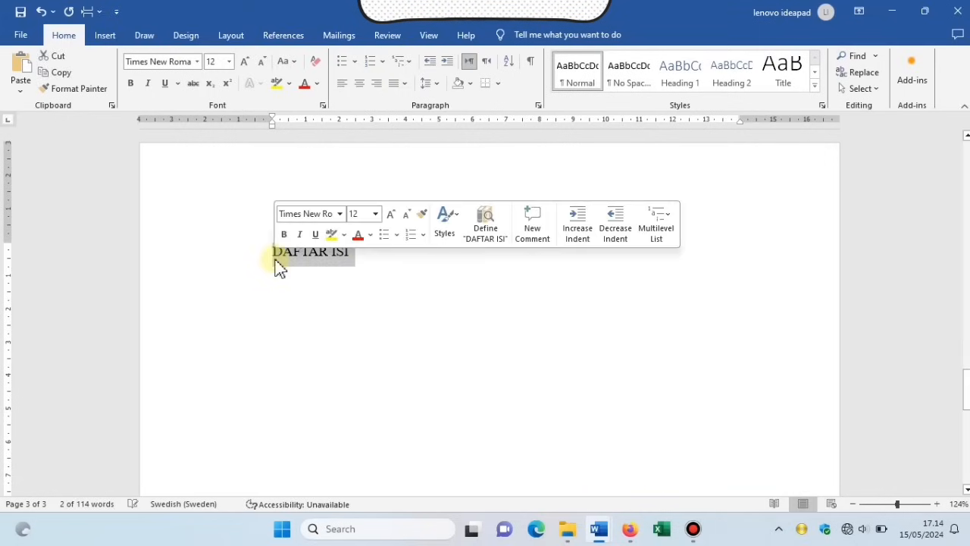
pyautogui.click(283, 235)
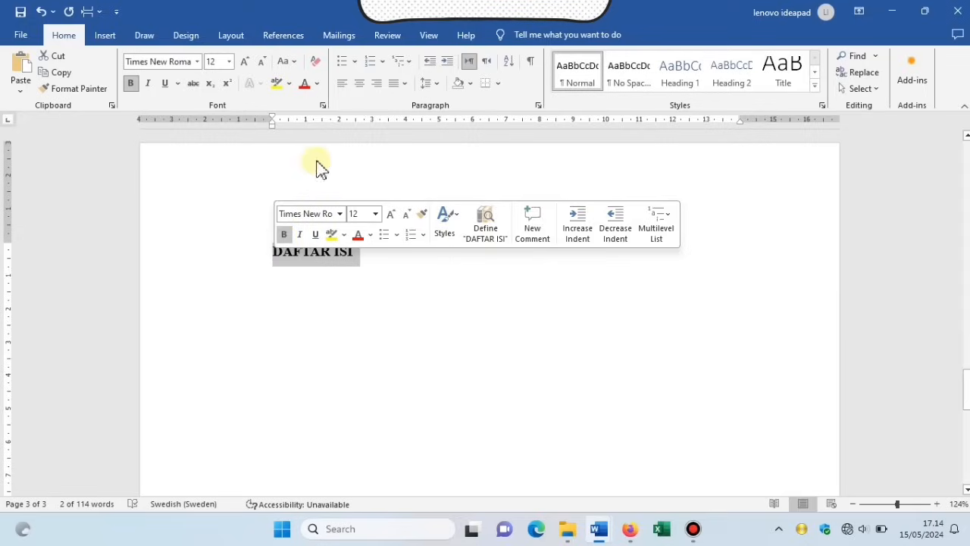
pyautogui.click(361, 85)
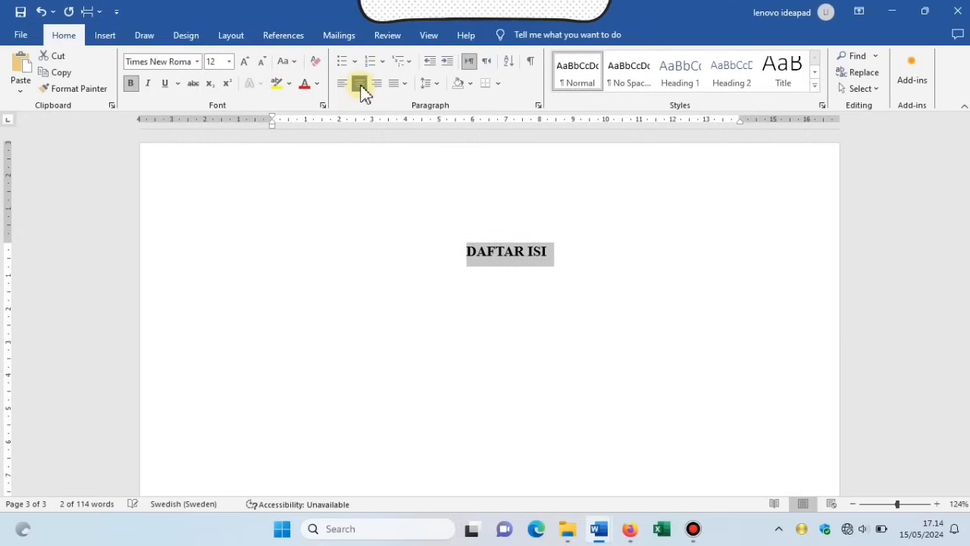
pyautogui.click(382, 334)
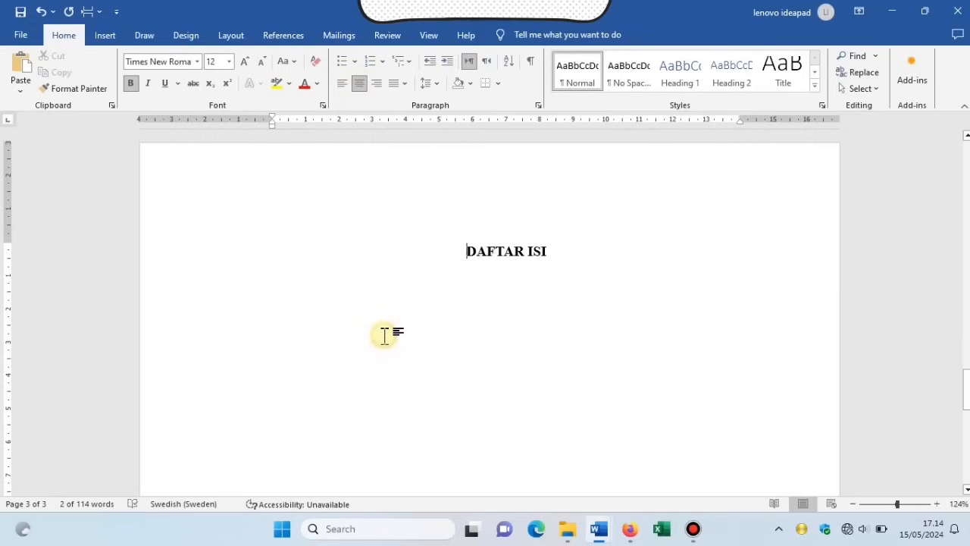
# Add a justified empty line below the DAFTAR ISI heading.
pyautogui.click(554, 251)
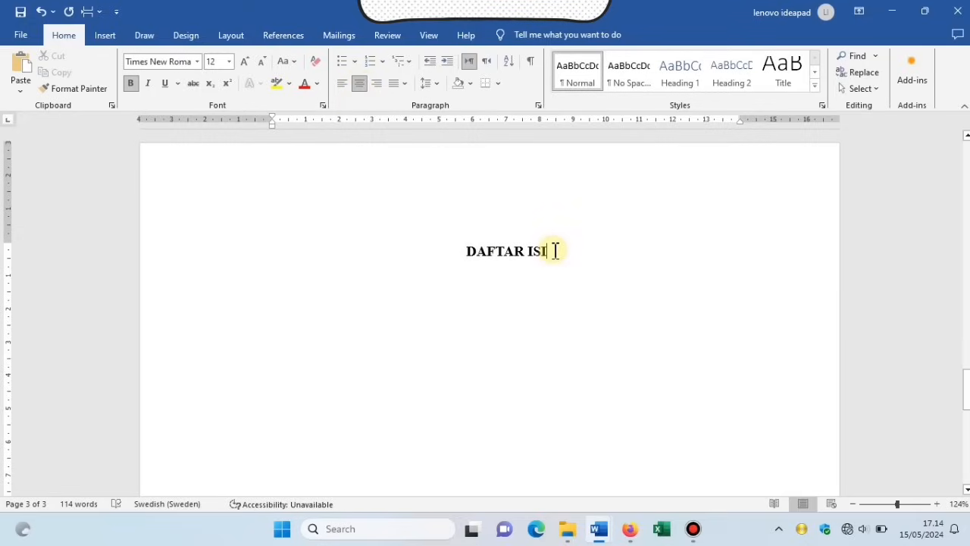
pyautogui.press('Return')
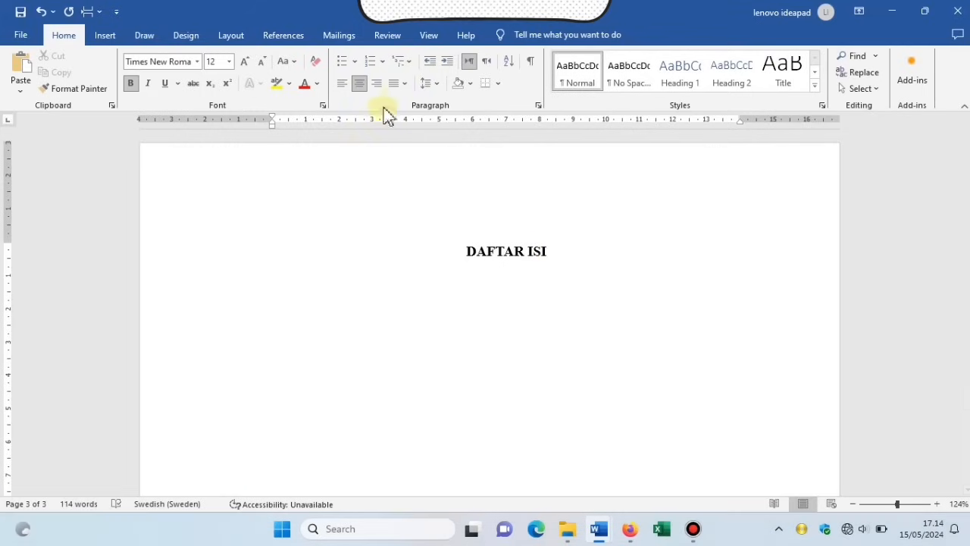
pyautogui.click(396, 88)
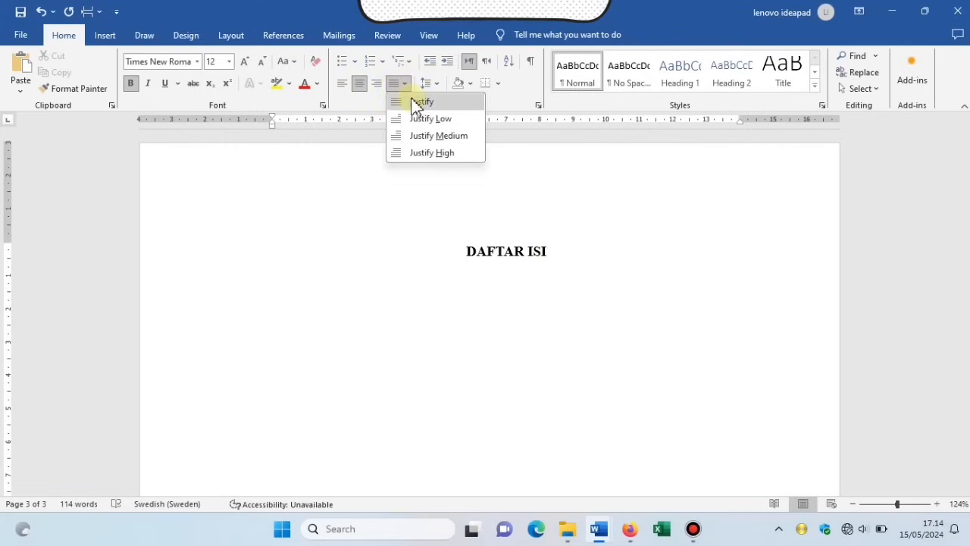
pyautogui.click(419, 103)
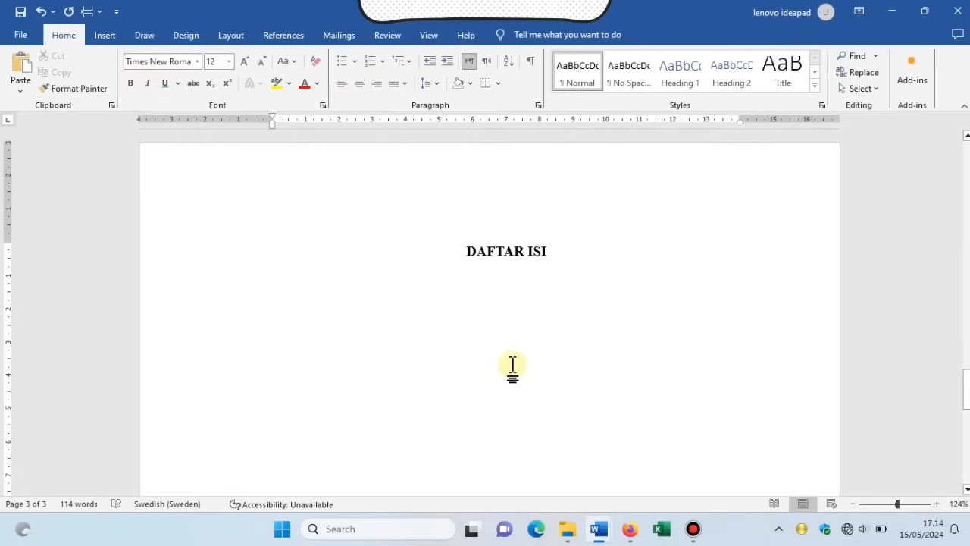
# Paste the prepared table of contents and zoom out to 100% to review it.
pyautogui.hotkey('ctrl', 'v')
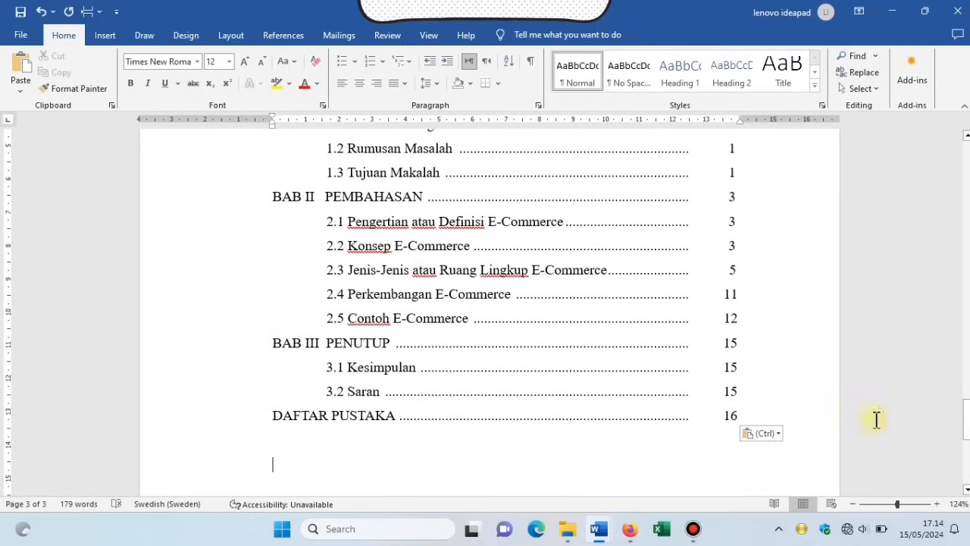
pyautogui.moveTo(967, 419)
pyautogui.mouseDown()
pyautogui.moveTo(966, 383)
pyautogui.moveTo(966, 410)
pyautogui.mouseUp()
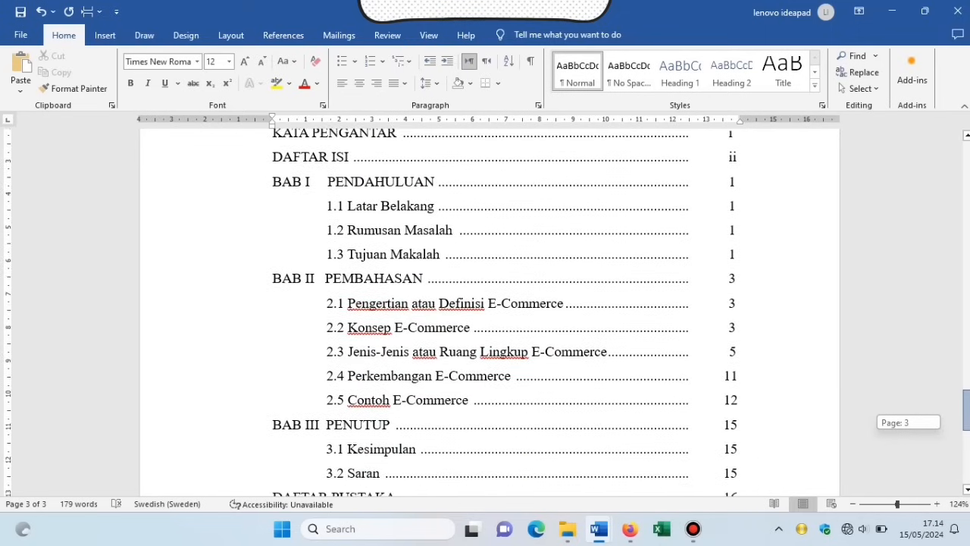
pyautogui.click(854, 506)
pyautogui.click(853, 506)
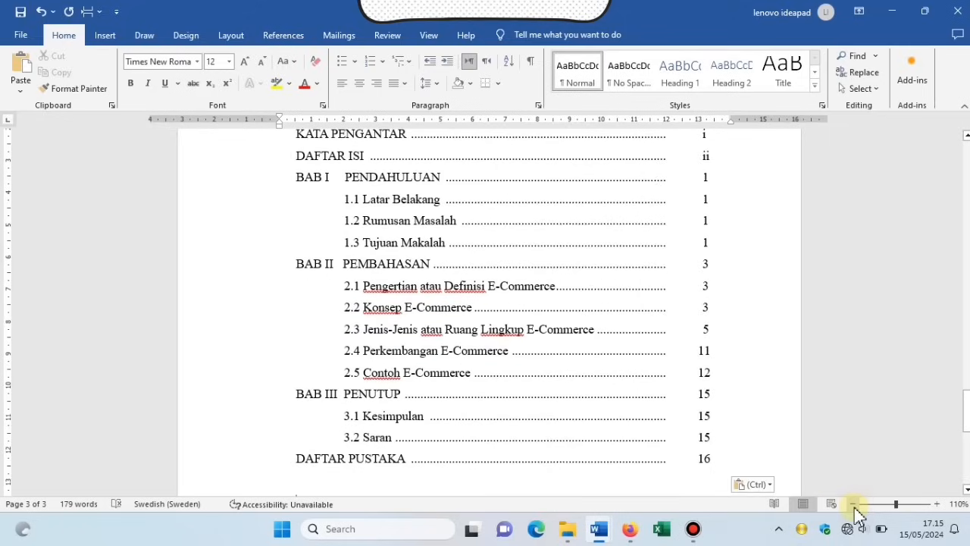
pyautogui.click(853, 505)
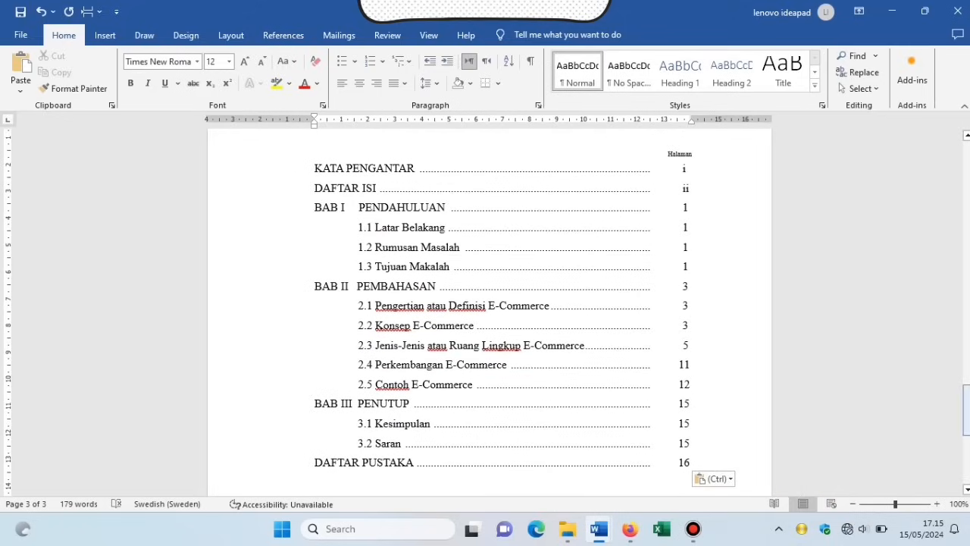
pyautogui.moveTo(966, 410); pyautogui.dragTo(967, 458)
pyautogui.hotkey('ctrl', 'v')
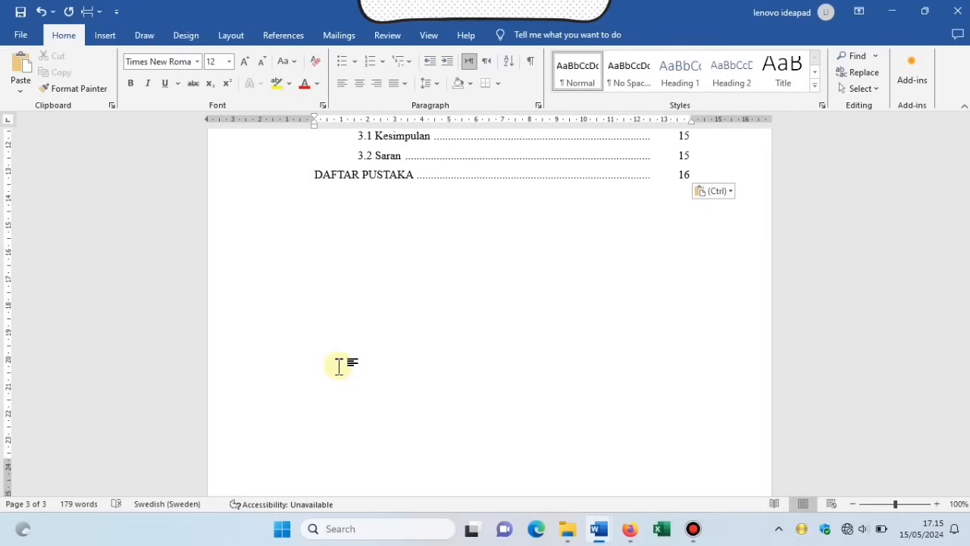
# Start a new page with a bold, centred 'BAB I' / 'PENDAHULUAN' chapter heading.
pyautogui.hotkey('ctrl', 'Return')
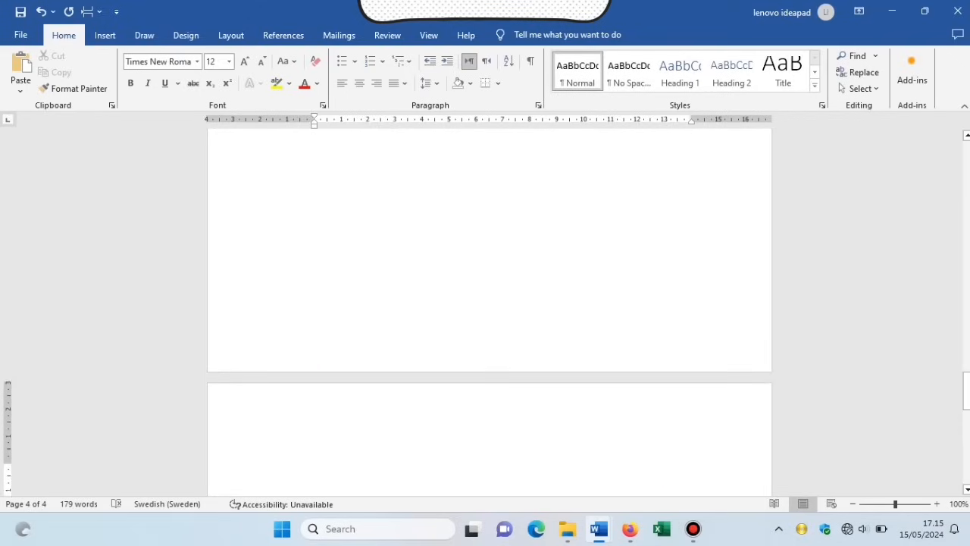
pyautogui.write('BAB I')
pyautogui.press('Return')
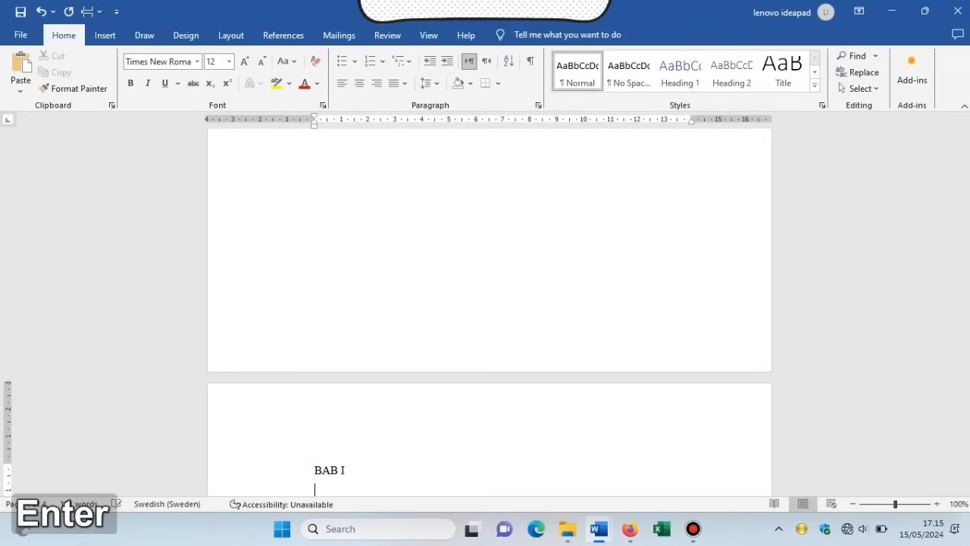
pyautogui.write('PEN')
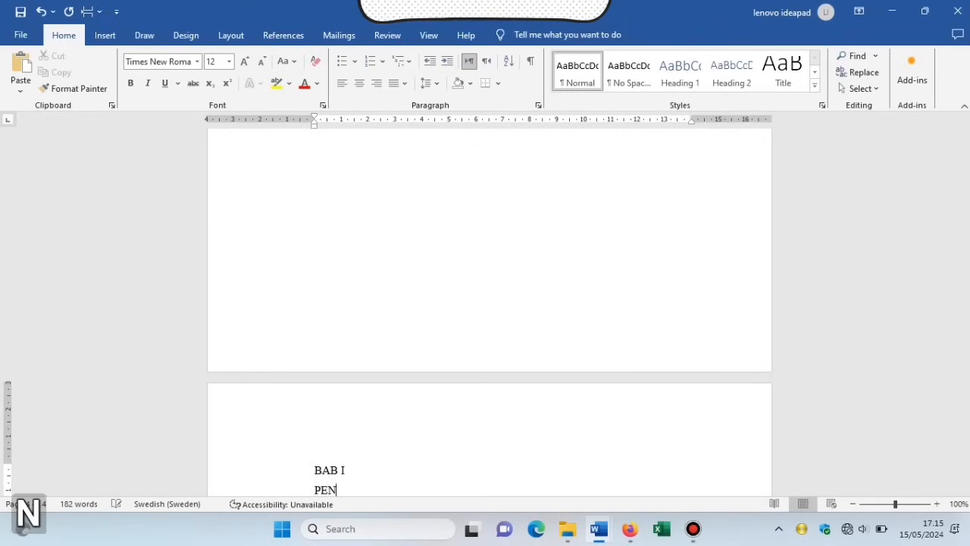
pyautogui.write('DAHULUAN')
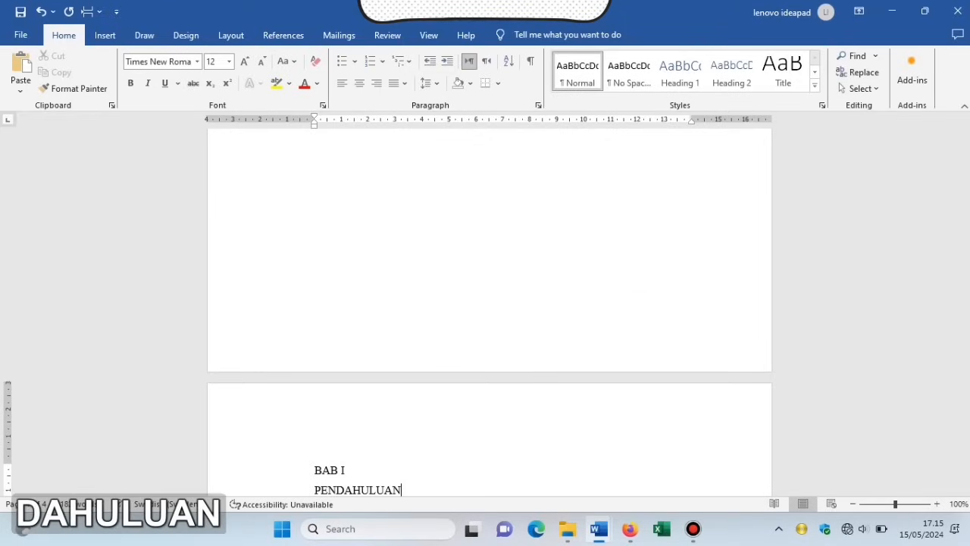
pyautogui.moveTo(966, 385); pyautogui.dragTo(967, 415)
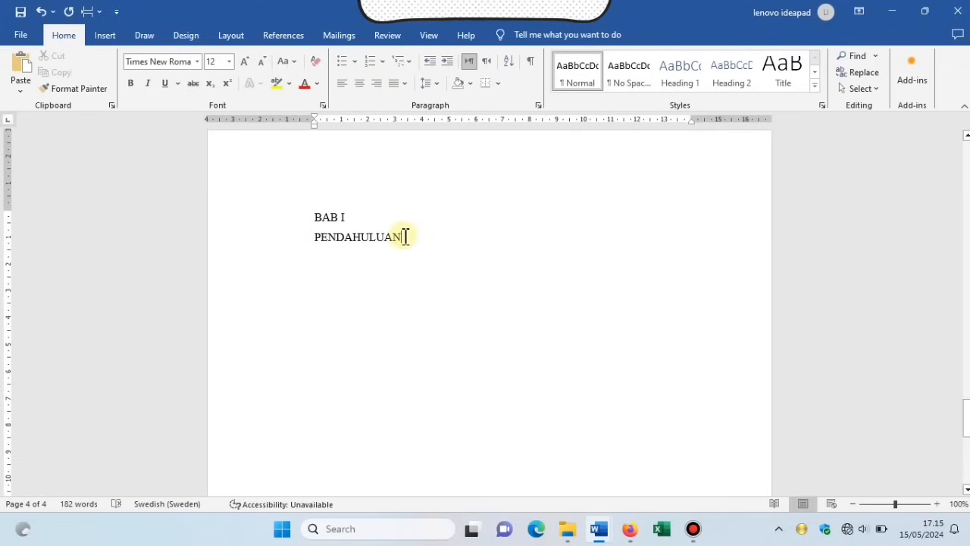
pyautogui.moveTo(406, 236); pyautogui.dragTo(321, 215)
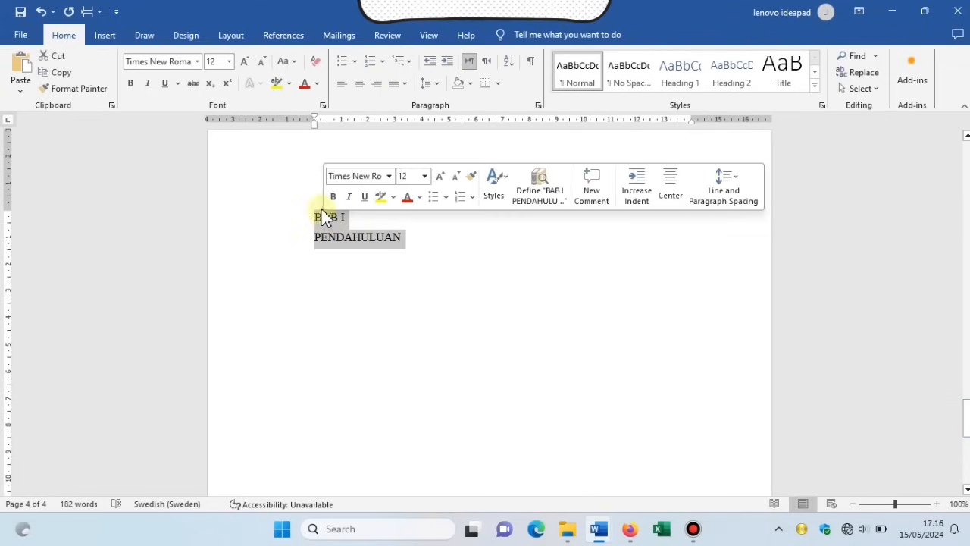
pyautogui.click(335, 197)
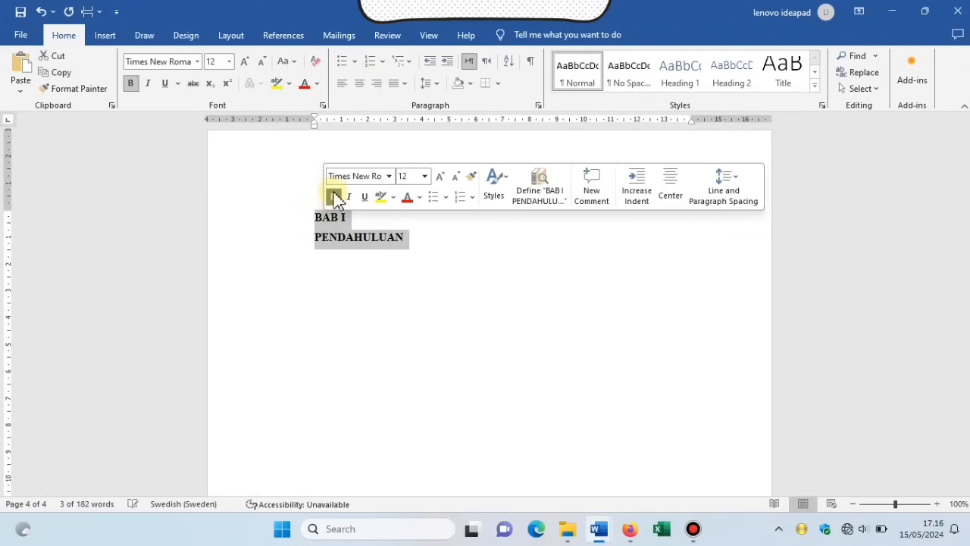
pyautogui.click(360, 84)
pyautogui.click(522, 279)
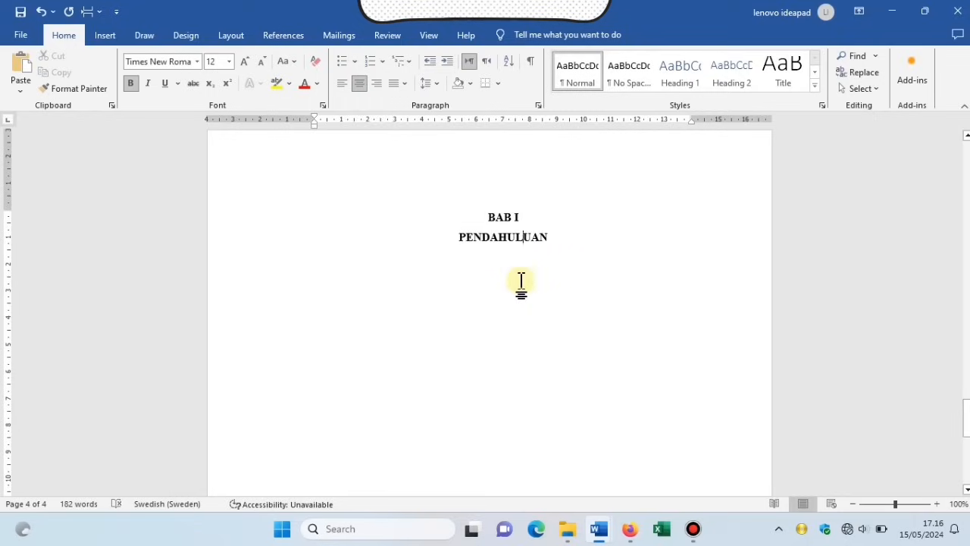
# Add two lines below the heading, justify them, and type '1.1.'.
pyautogui.click(595, 237)
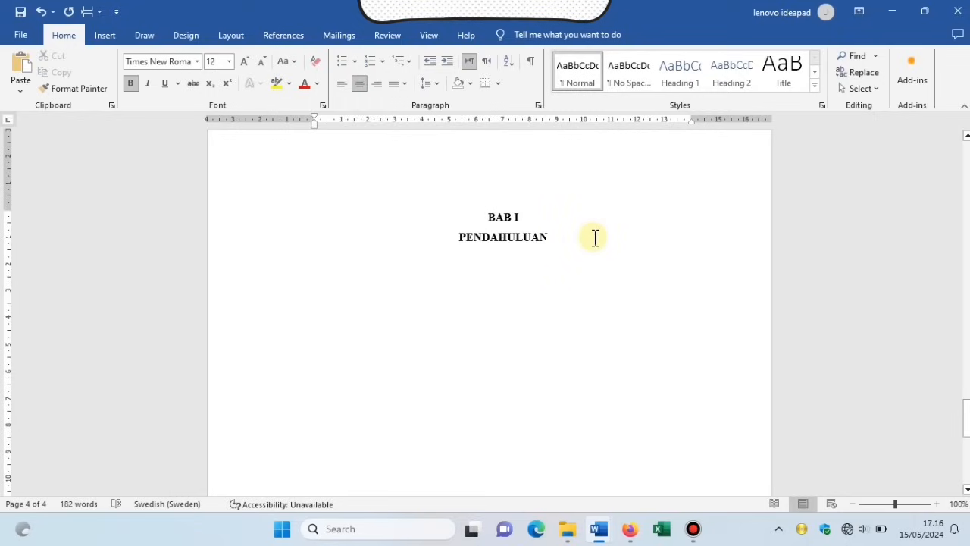
pyautogui.press('Return')
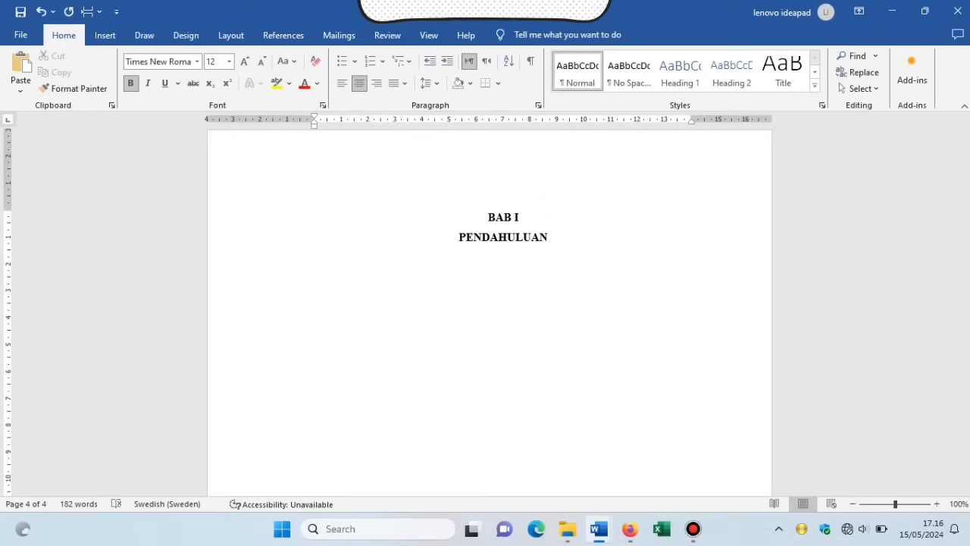
pyautogui.press('Return')
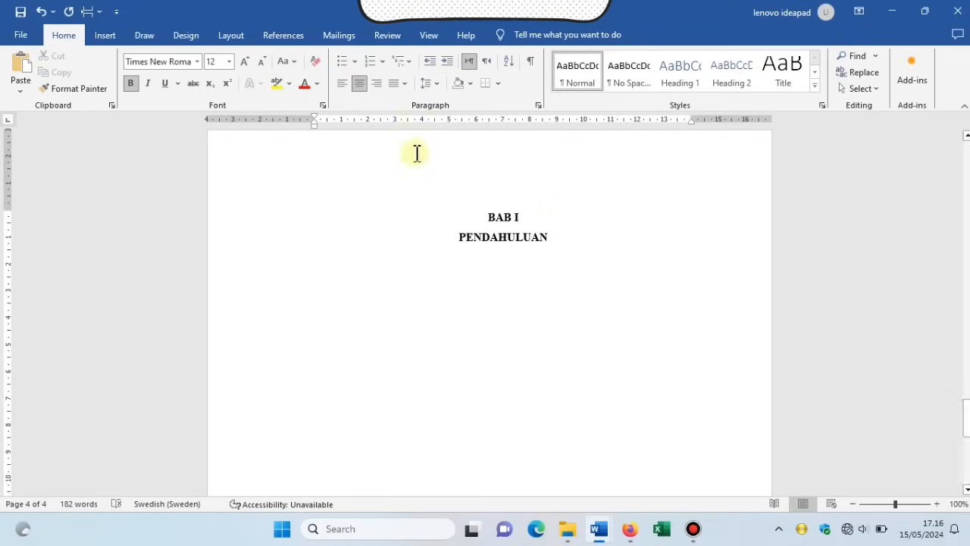
pyautogui.click(403, 85)
pyautogui.click(409, 100)
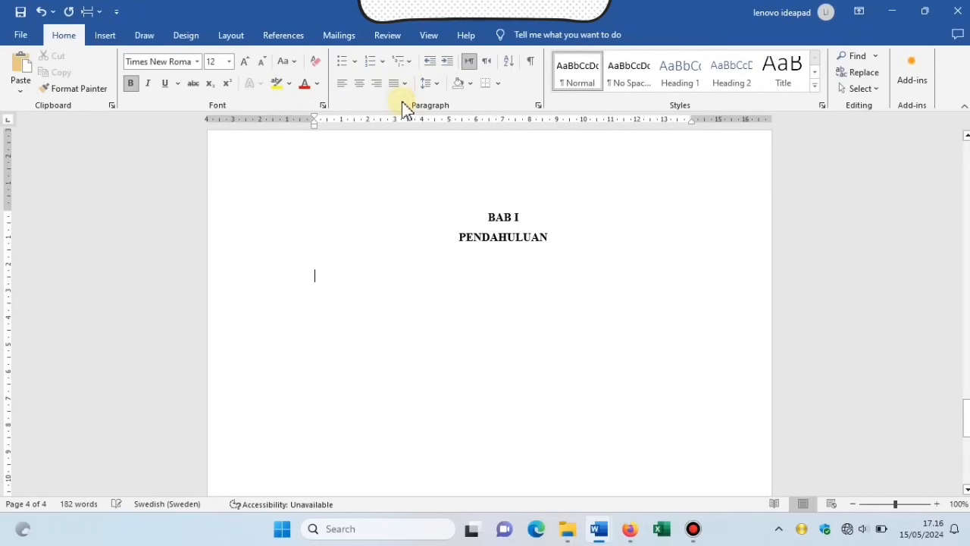
pyautogui.write('1.1.')
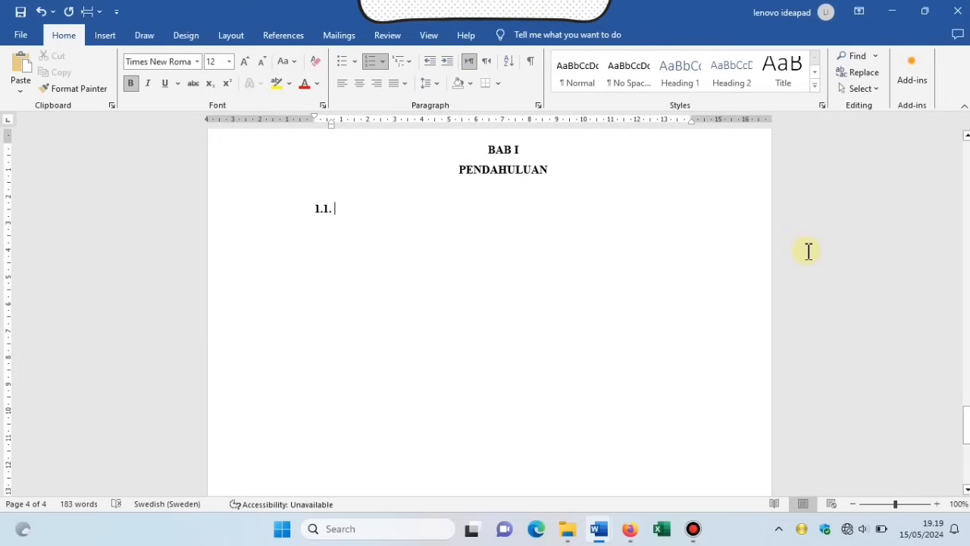
# List 1.1. Latar Belakang, 1.2. Rumusan Masalah, 1.3. Tujuan, then open space under Latar Belakang.
pyautogui.write('Latar B')
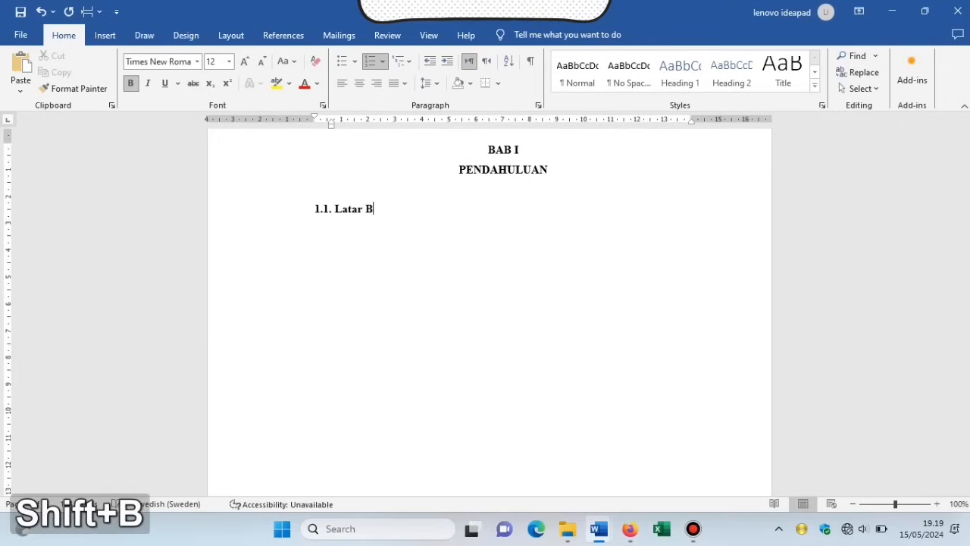
pyautogui.write('elakang')
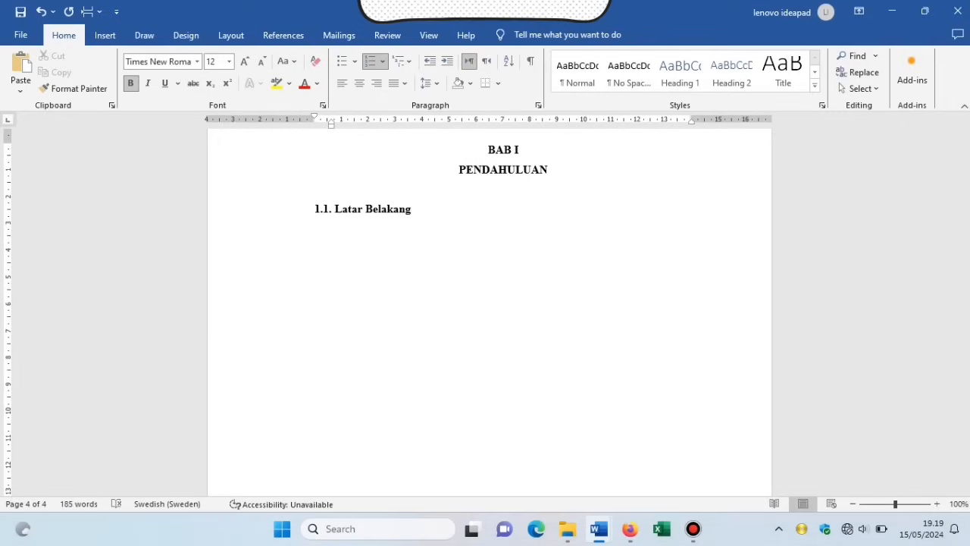
pyautogui.press('Return')
pyautogui.write('R')
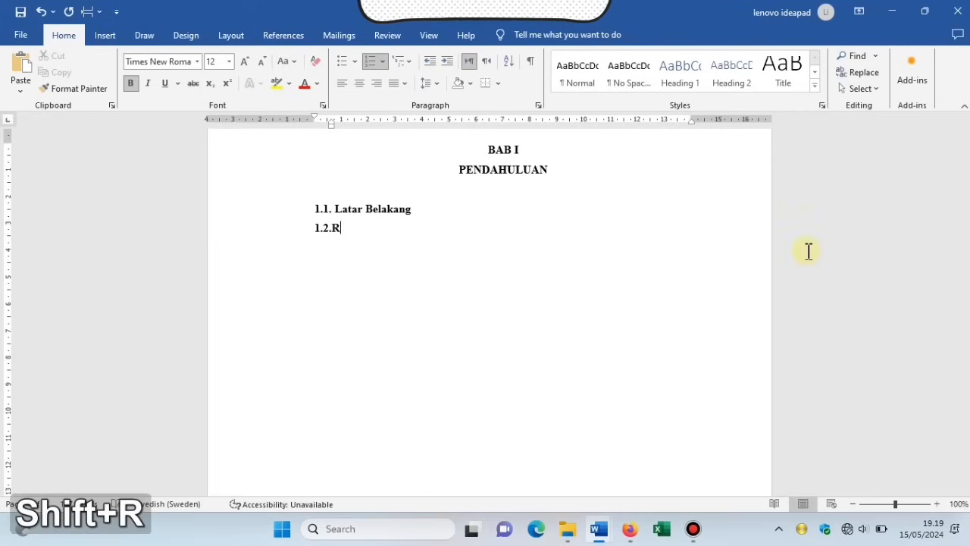
pyautogui.press('BackSpace')
pyautogui.write('Ru')
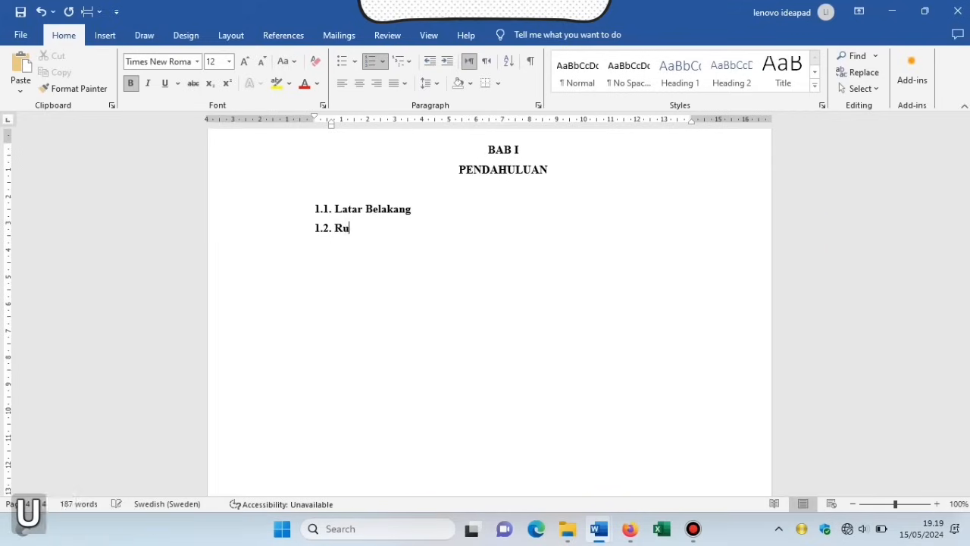
pyautogui.write('musan Masalah')
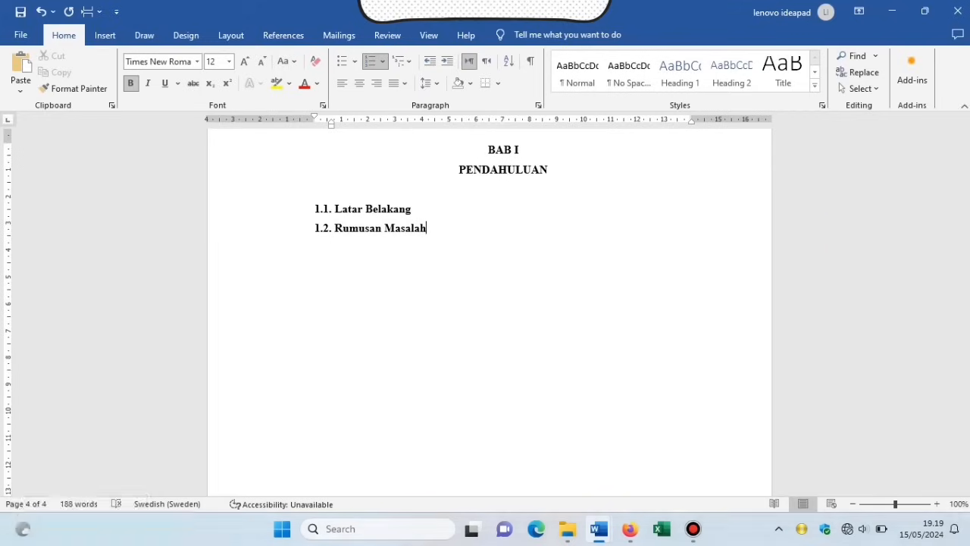
pyautogui.press('Return')
pyautogui.write('Tujuan')
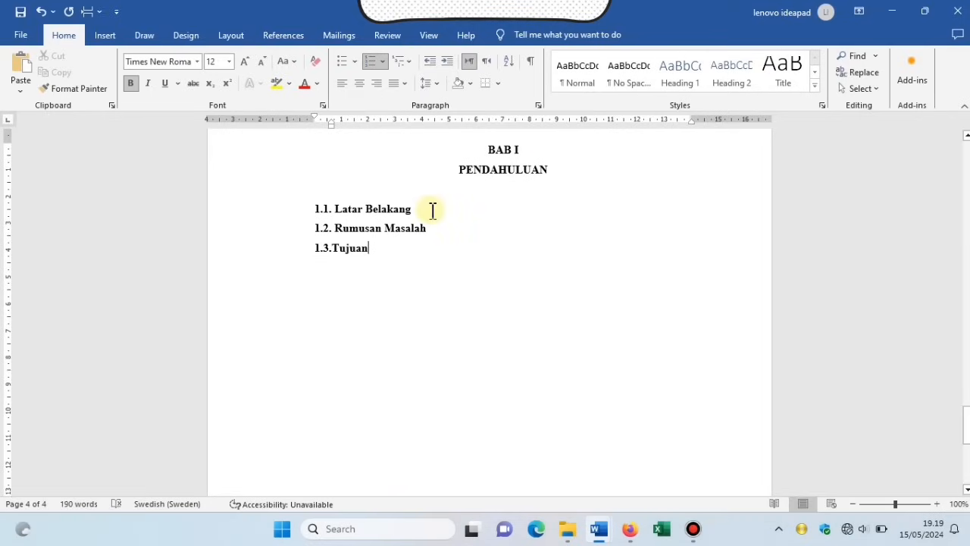
pyautogui.press('Return')
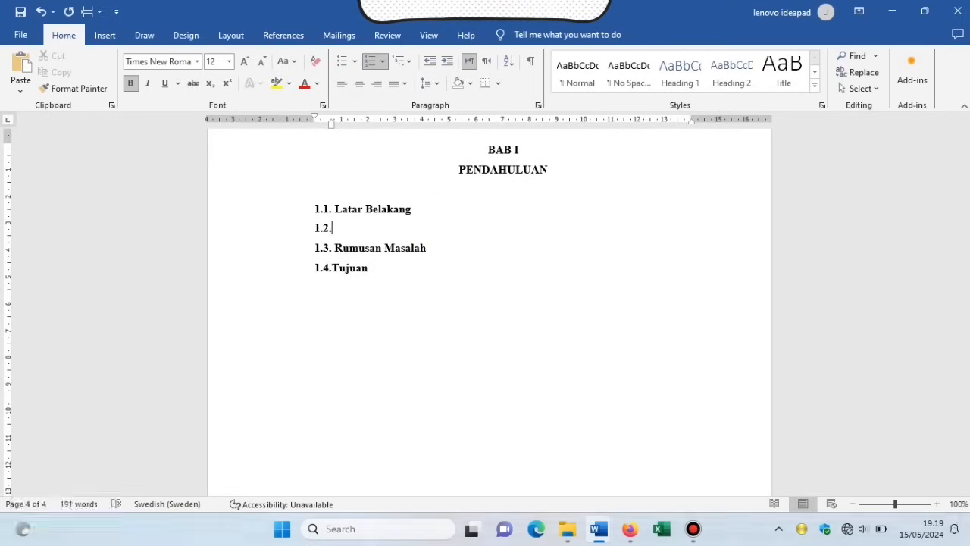
pyautogui.press('BackSpace')
pyautogui.press('Return')
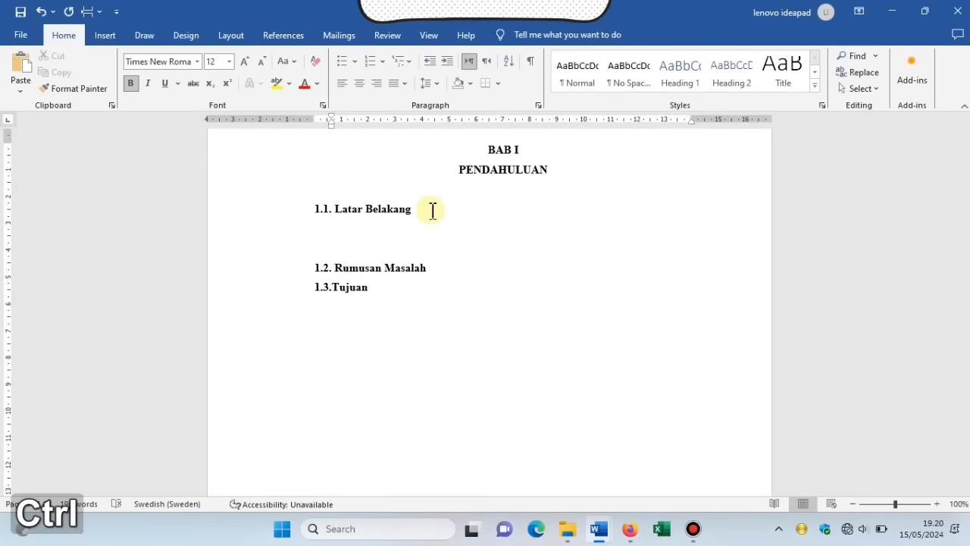
# Paste the two background paragraphs under 1.1 and give both the same ruler indents.
pyautogui.hotkey('ctrl', 'v')
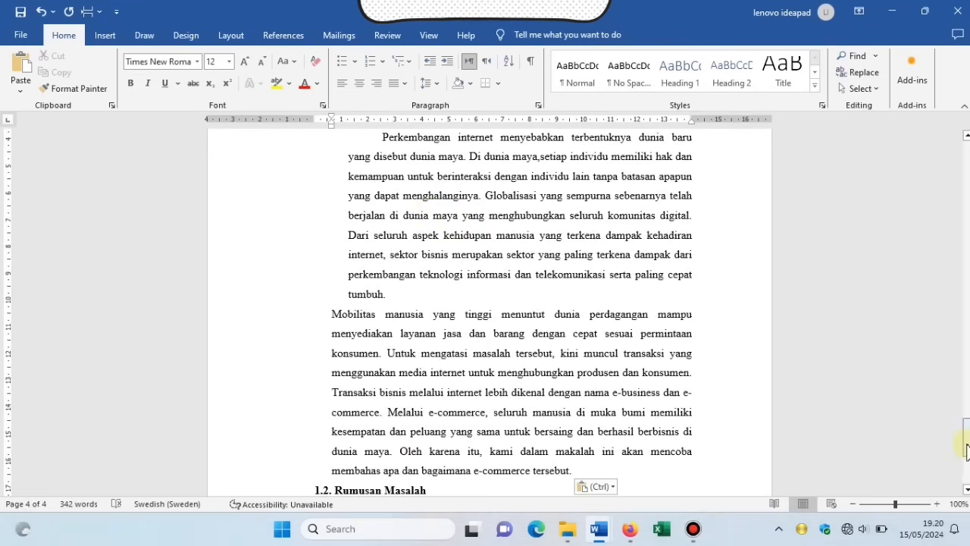
pyautogui.moveTo(966, 448); pyautogui.dragTo(967, 442)
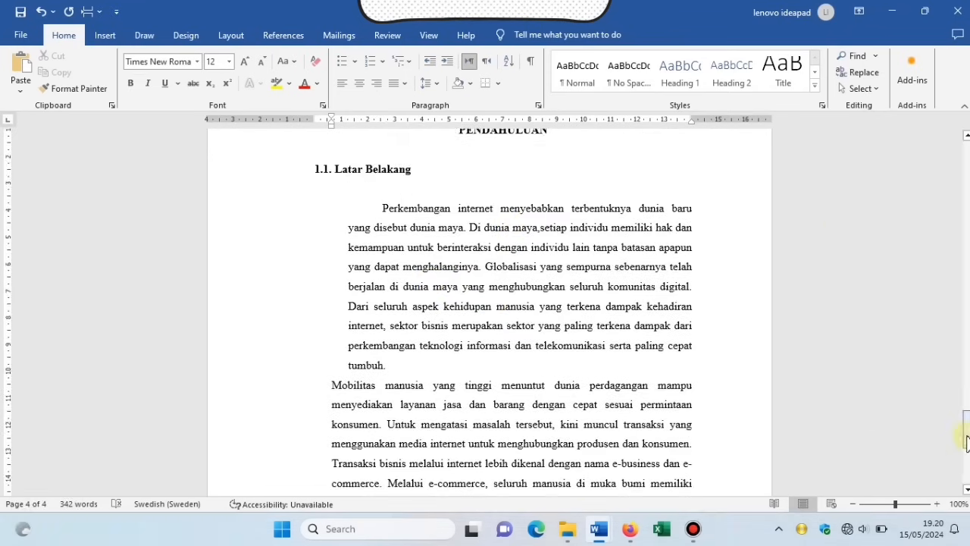
pyautogui.click(371, 190)
pyautogui.press('Delete')
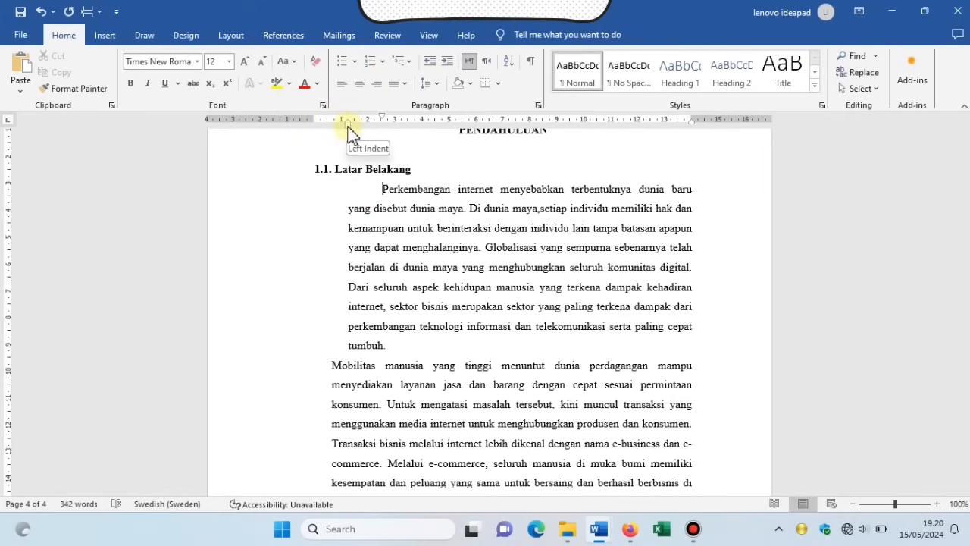
pyautogui.moveTo(348, 127); pyautogui.dragTo(340, 134)
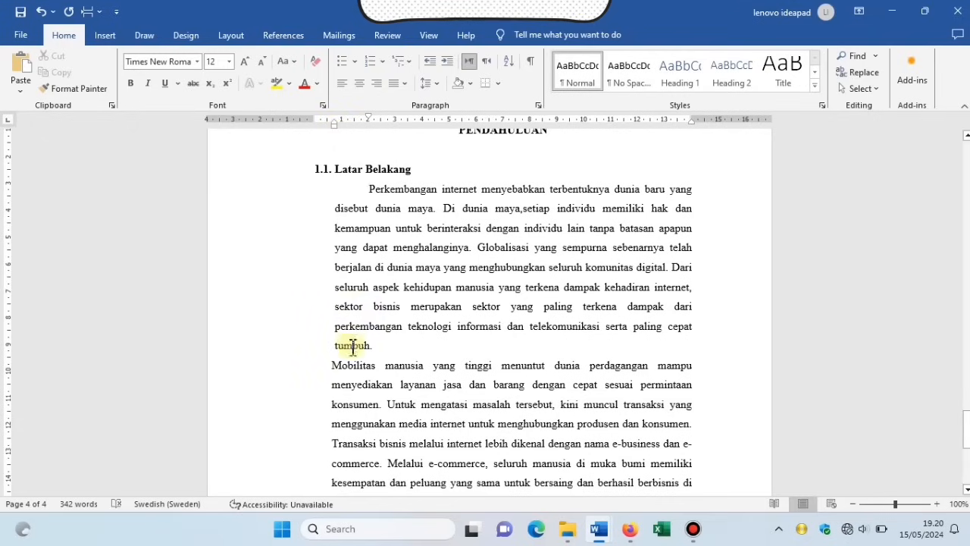
pyautogui.click(334, 366)
pyautogui.press('BackSpace')
pyautogui.press('Return')
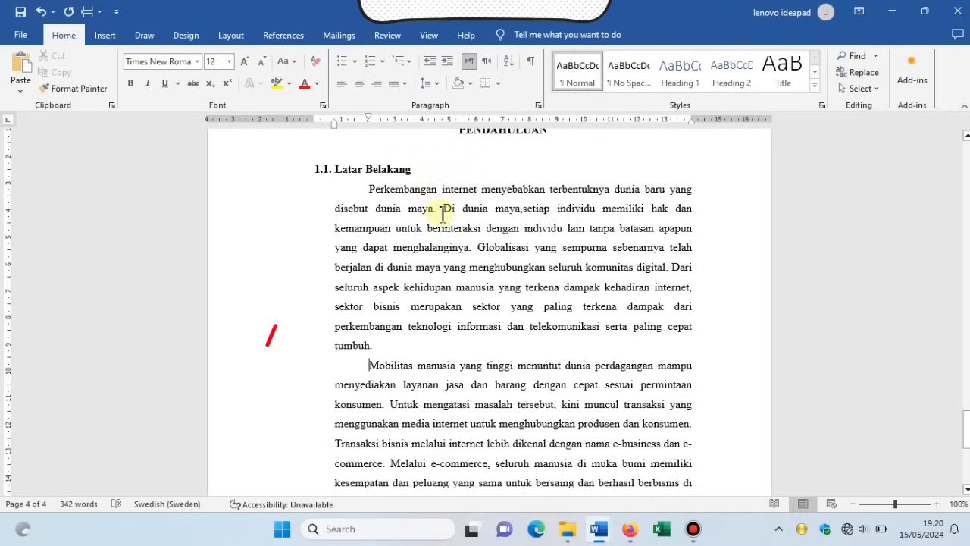
# Fully justify the Perkembangan paragraph.
pyautogui.click(370, 191)
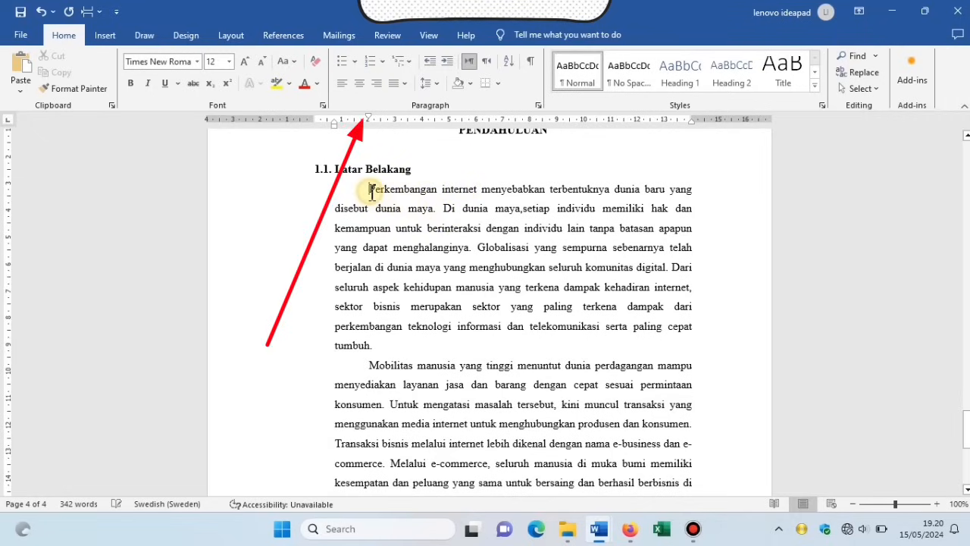
pyautogui.click(342, 83)
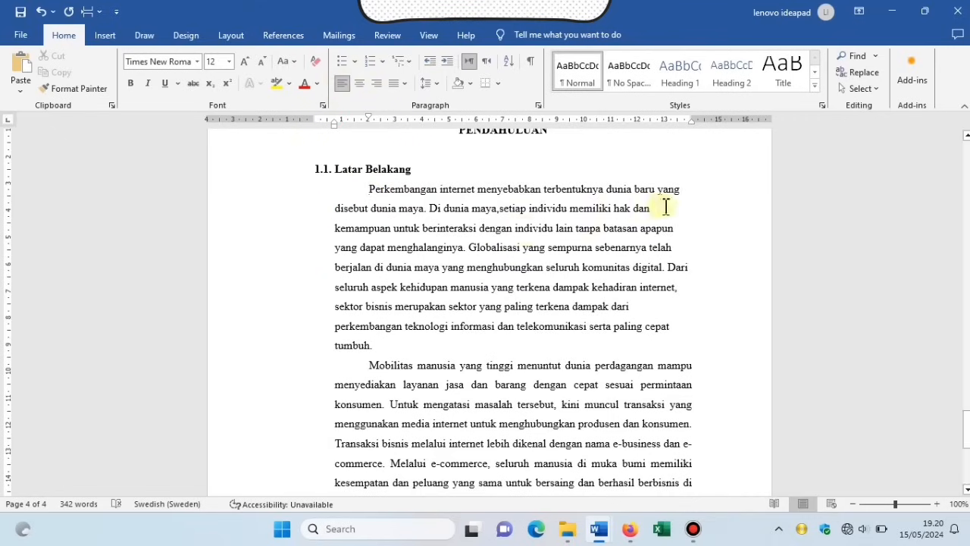
pyautogui.click(404, 84)
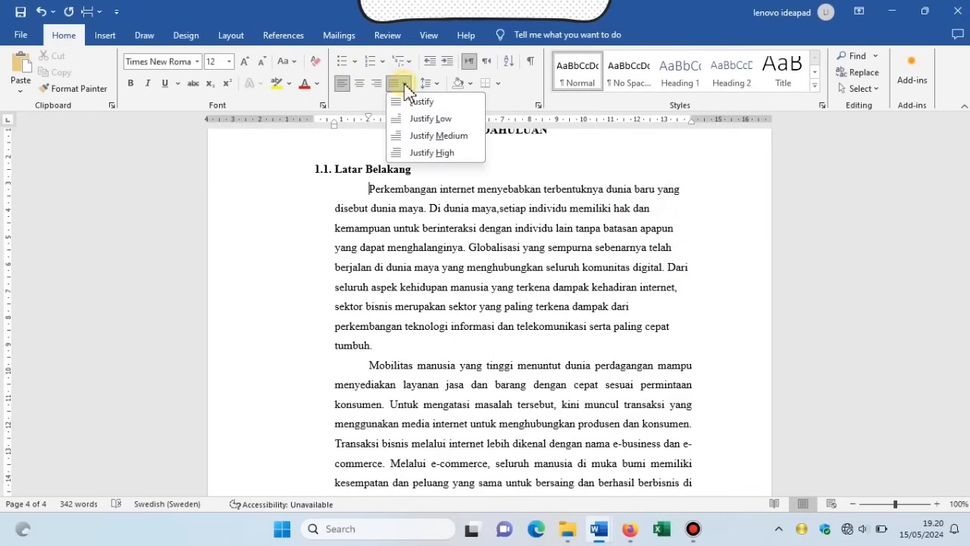
pyautogui.click(452, 105)
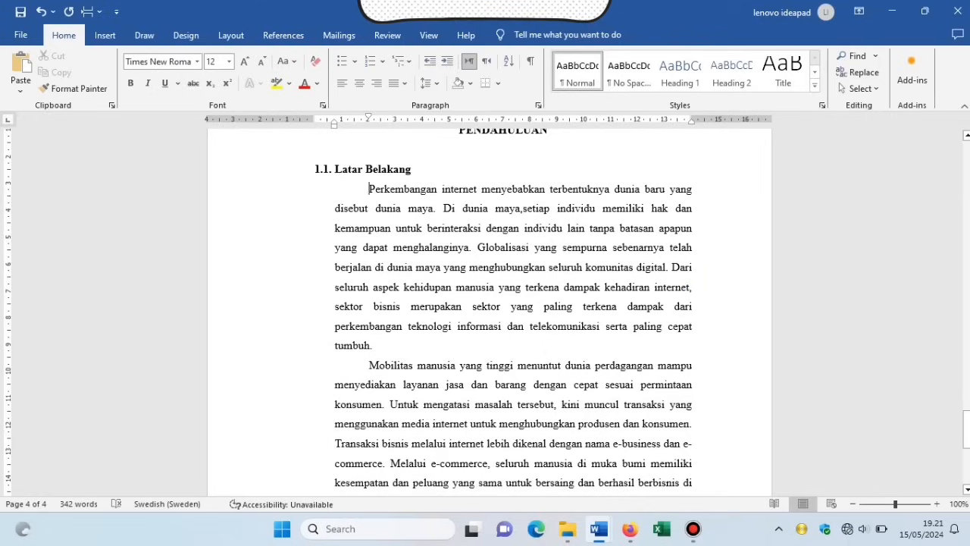
pyautogui.moveTo(966, 430); pyautogui.dragTo(967, 464)
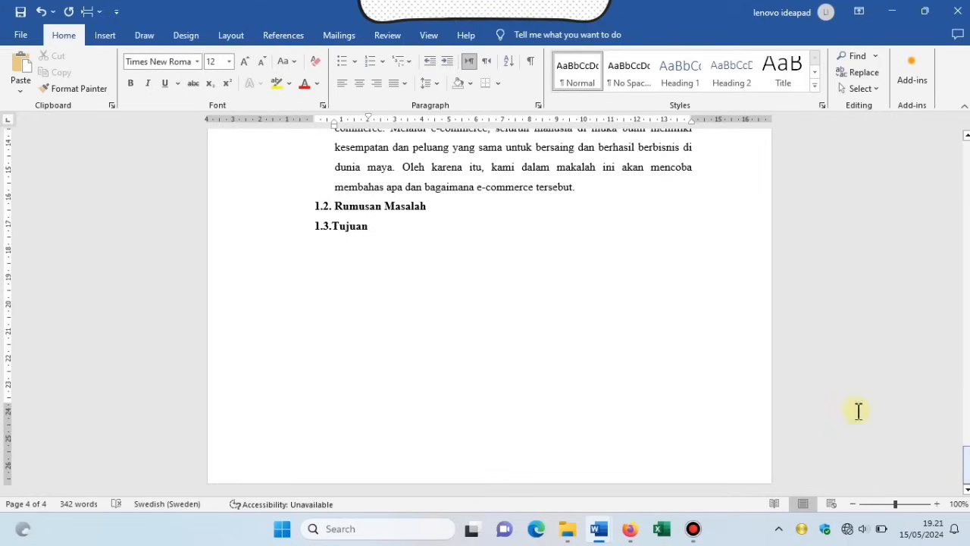
# Add an unnumbered intro line under 1.2 Rumusan Masalah for the E-Commerce questions.
pyautogui.click(446, 206)
pyautogui.click(446, 207)
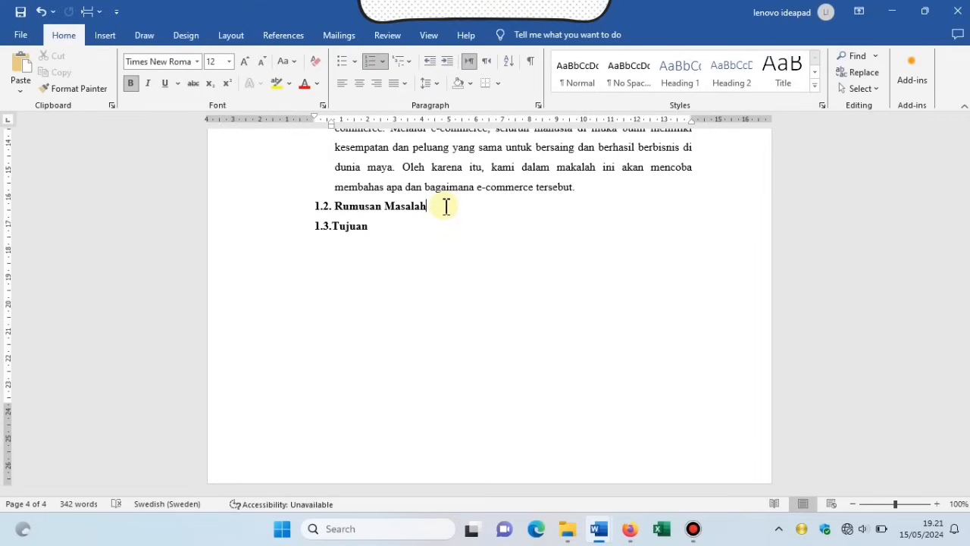
pyautogui.press('Return')
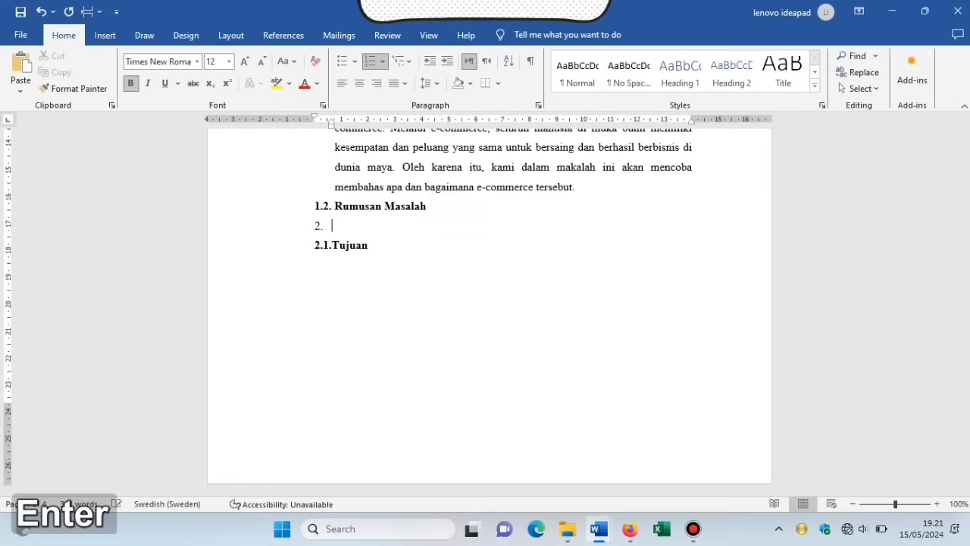
pyautogui.press('Return')
pyautogui.press('Return')
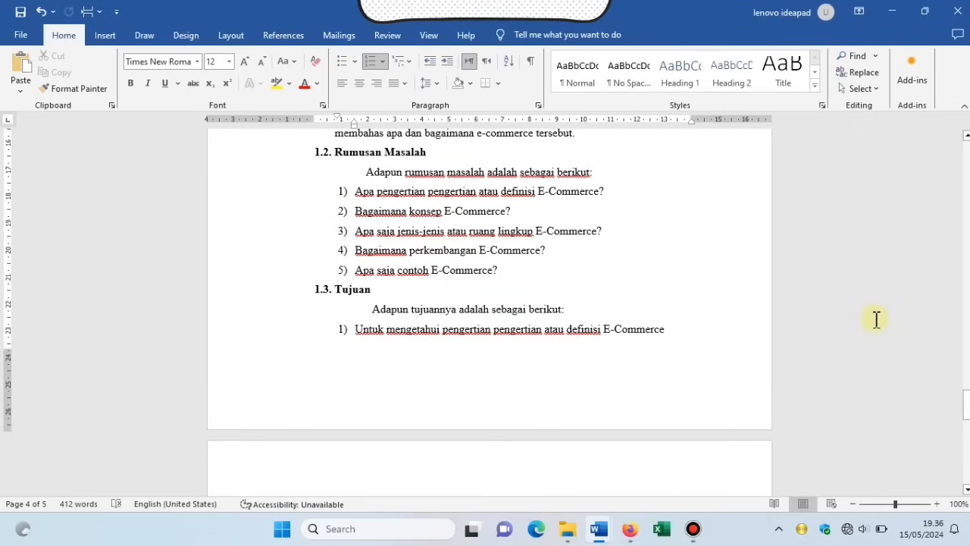
pyautogui.click(677, 333)
# End the five numbered E-Commerce objectives under Tujuan and insert a page break.
pyautogui.moveTo(967, 405); pyautogui.dragTo(966, 433)
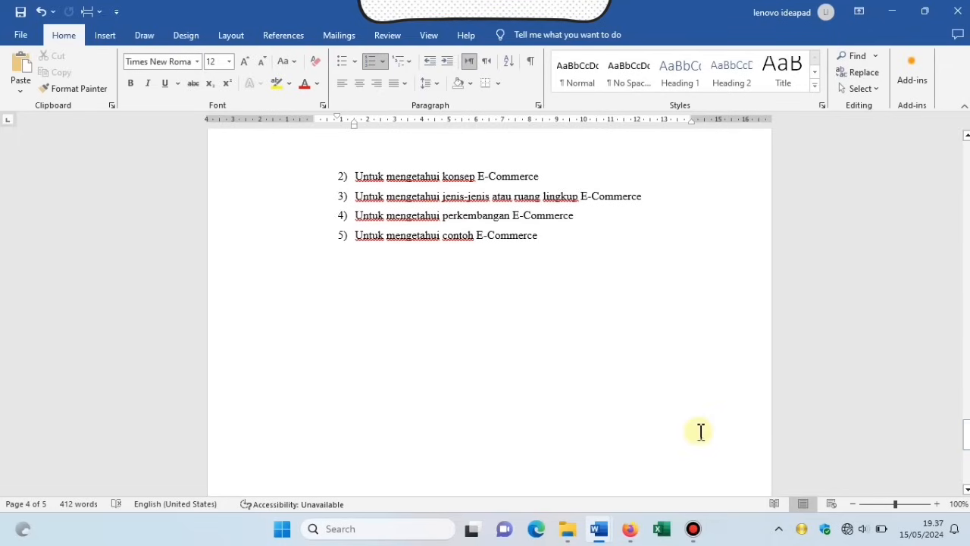
pyautogui.click(657, 423)
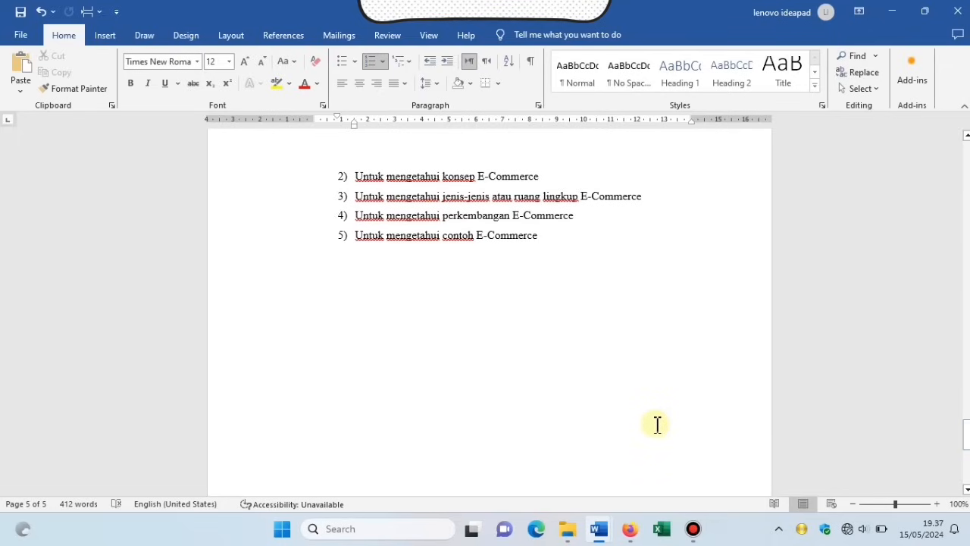
pyautogui.click(551, 331)
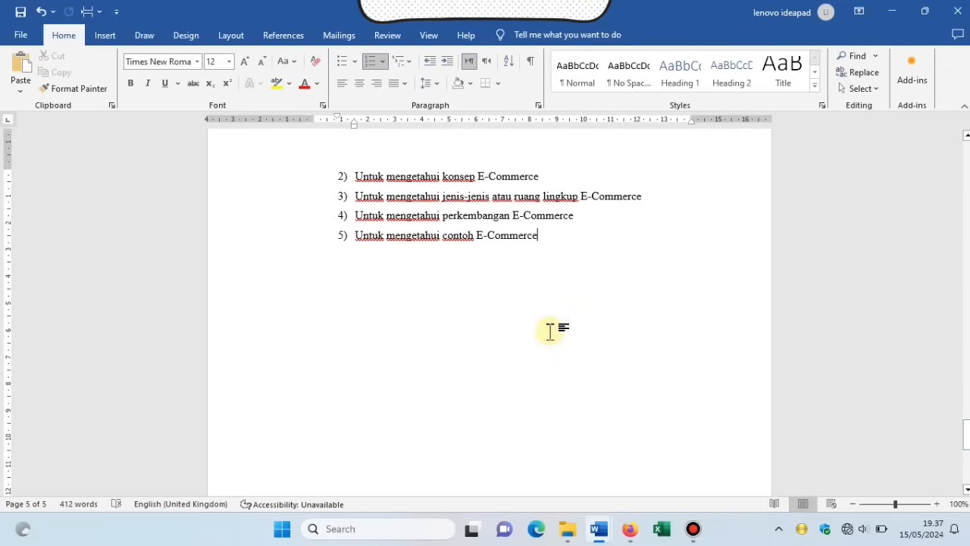
pyautogui.press('Return')
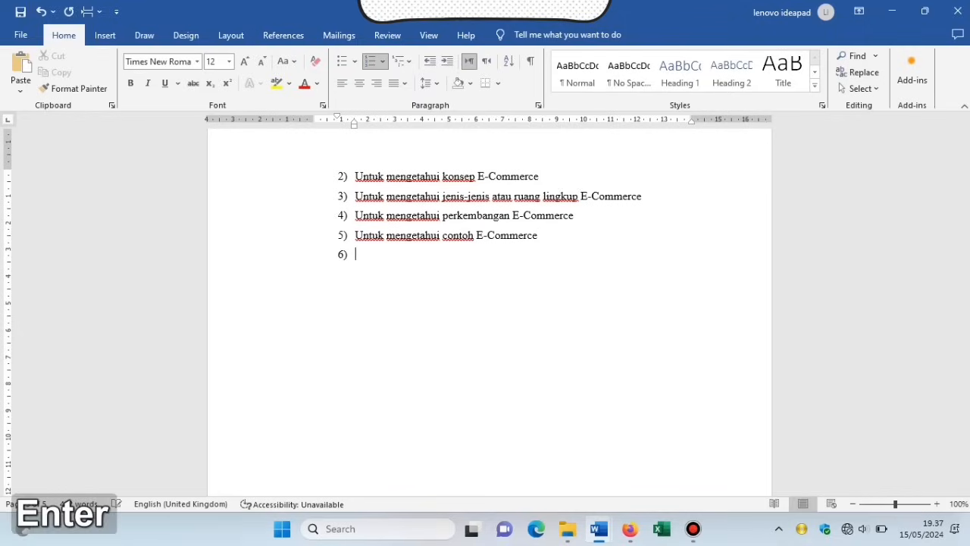
pyautogui.press('Return')
pyautogui.hotkey('ctrl', 'Return')
pyautogui.moveTo(966, 425); pyautogui.dragTo(966, 439)
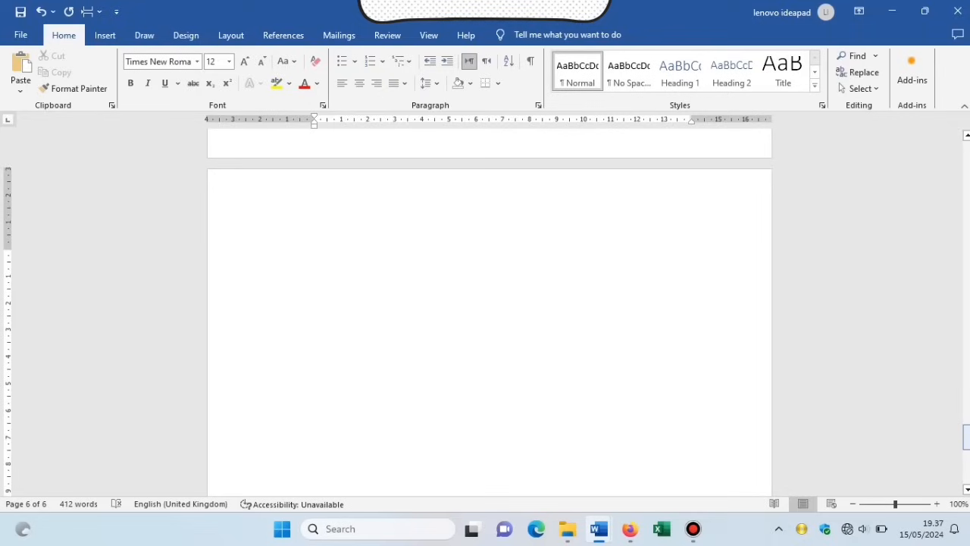
# Type 'BAB II', 'PEMBAHASAN', then the subsection '2.1. Pengertian atau Definisi E-Commerce'.
pyautogui.press('capslock')
pyautogui.write('BAB ')
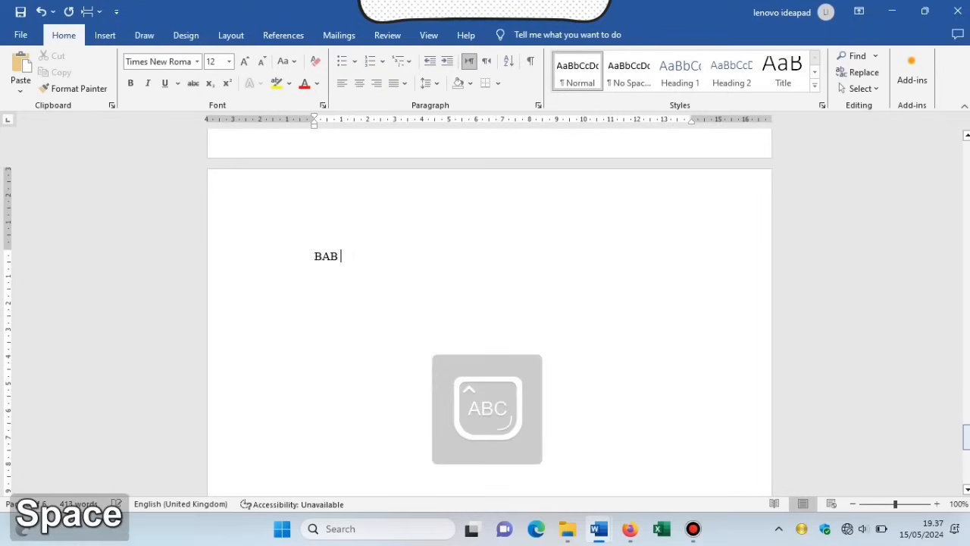
pyautogui.write('II')
pyautogui.press('Return')
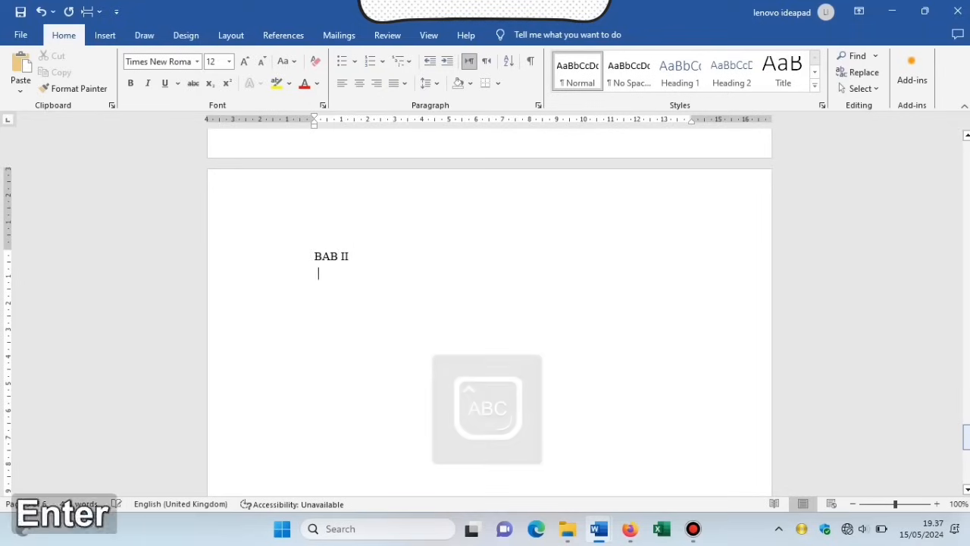
pyautogui.write('PEMBA')
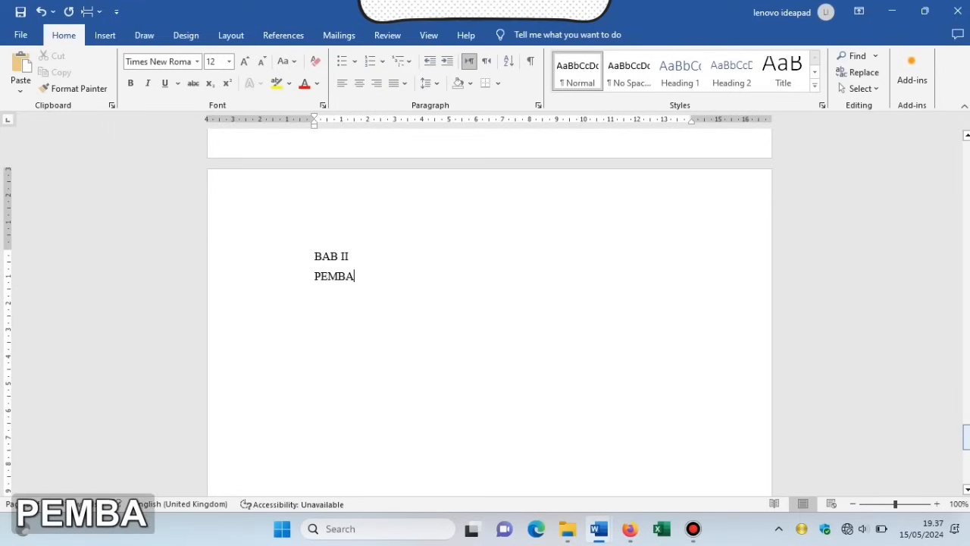
pyautogui.write('HASAN')
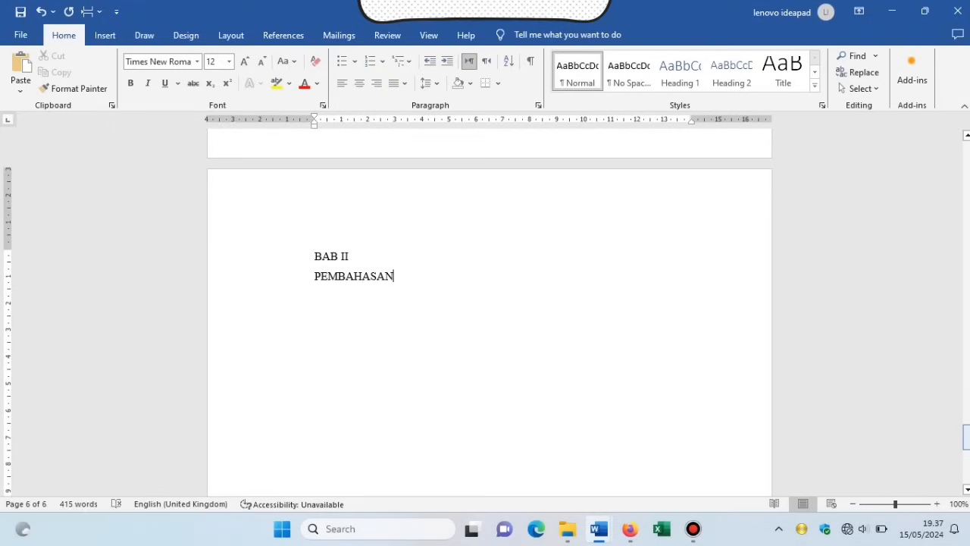
pyautogui.press('Return')
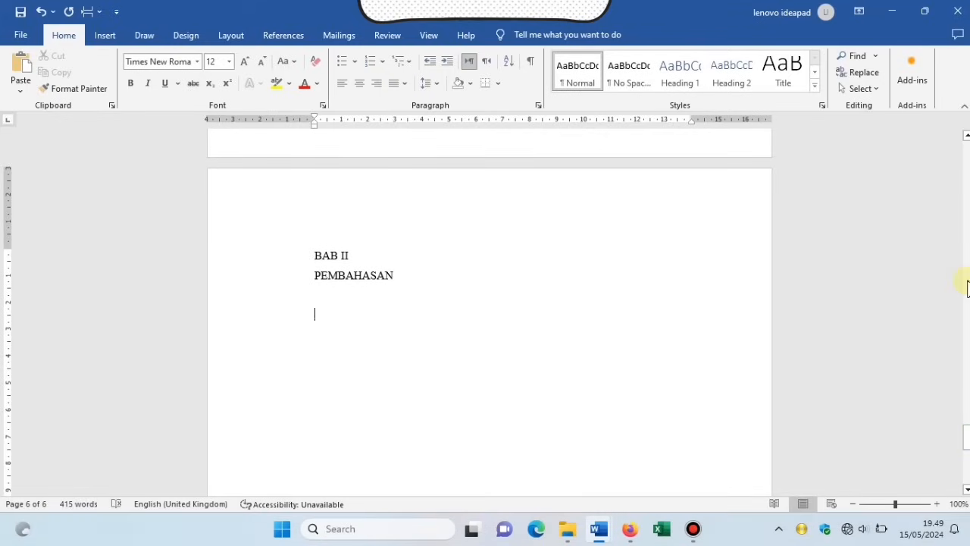
pyautogui.write('2.1')
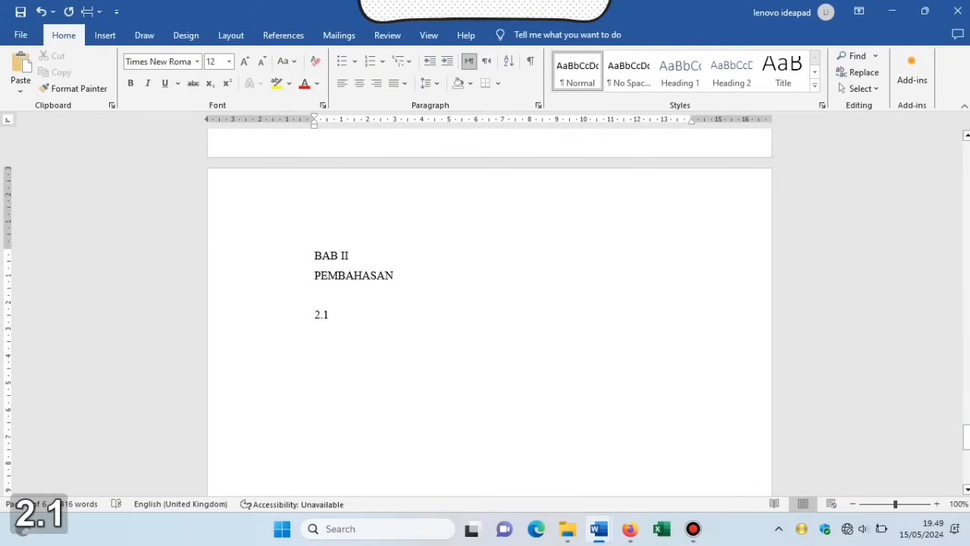
pyautogui.write('. ')
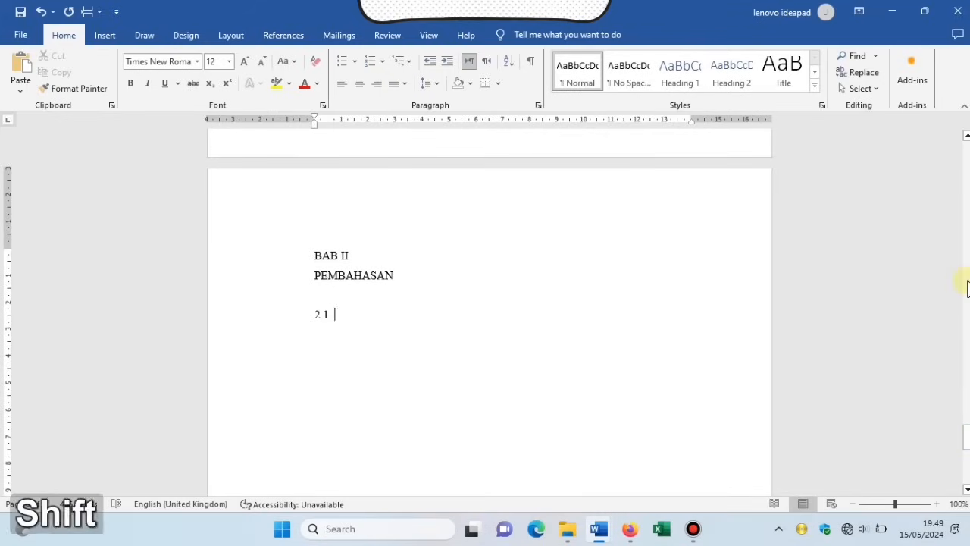
pyautogui.write('L')
pyautogui.press('BackSpace')
pyautogui.write('Penge')
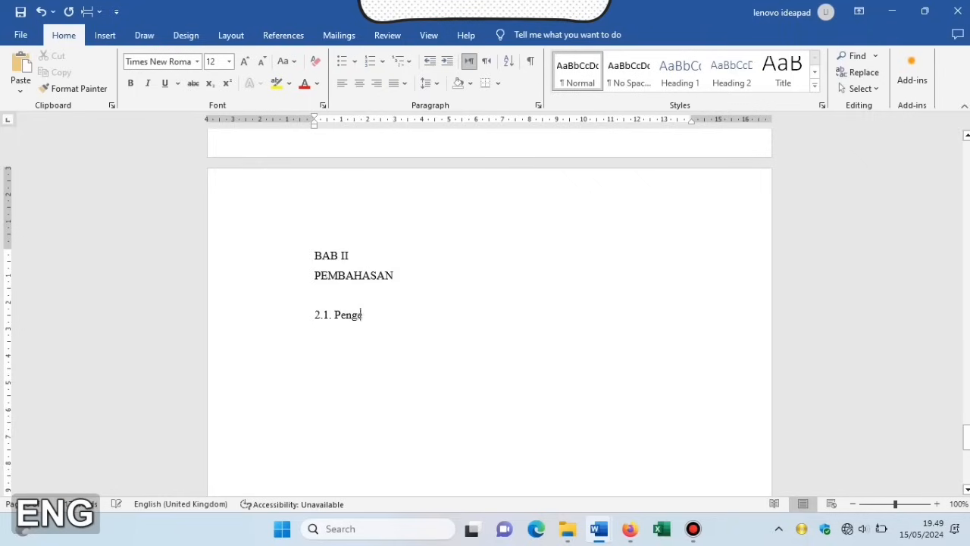
pyautogui.write('rtian atau')
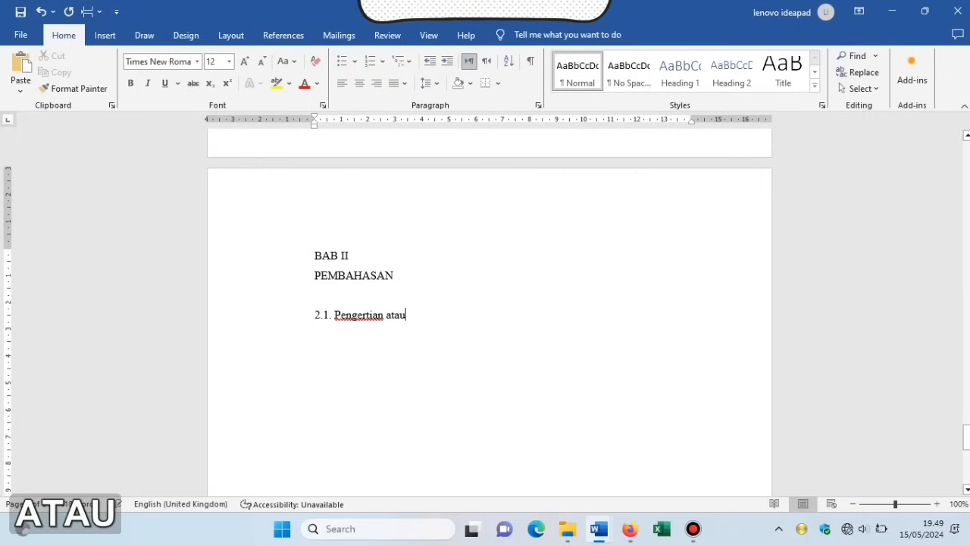
pyautogui.write(' Def')
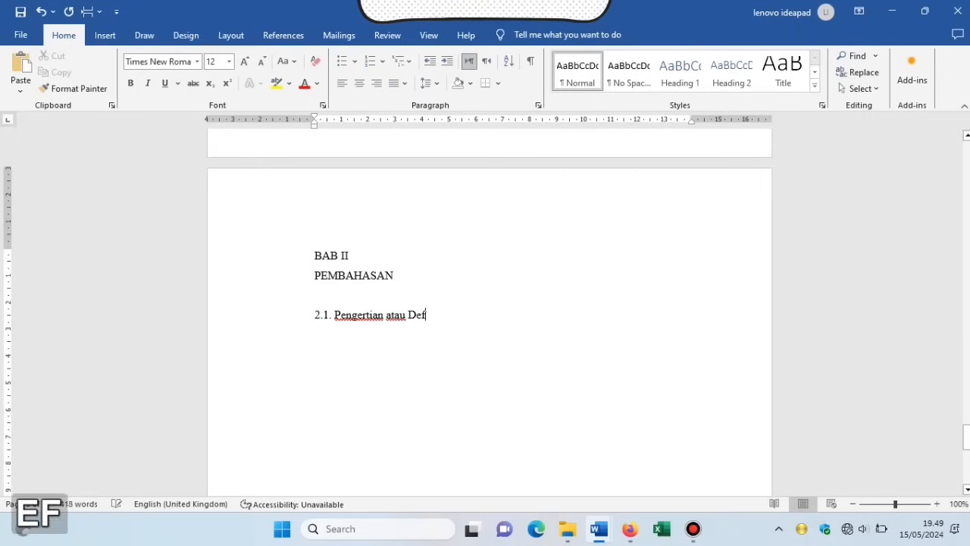
pyautogui.write('i')
pyautogui.write('ni')
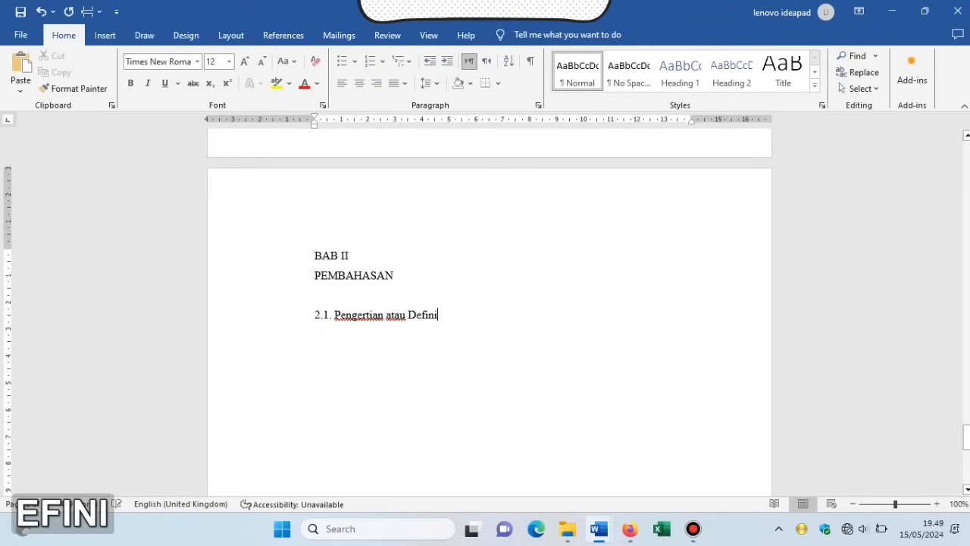
pyautogui.write('si E')
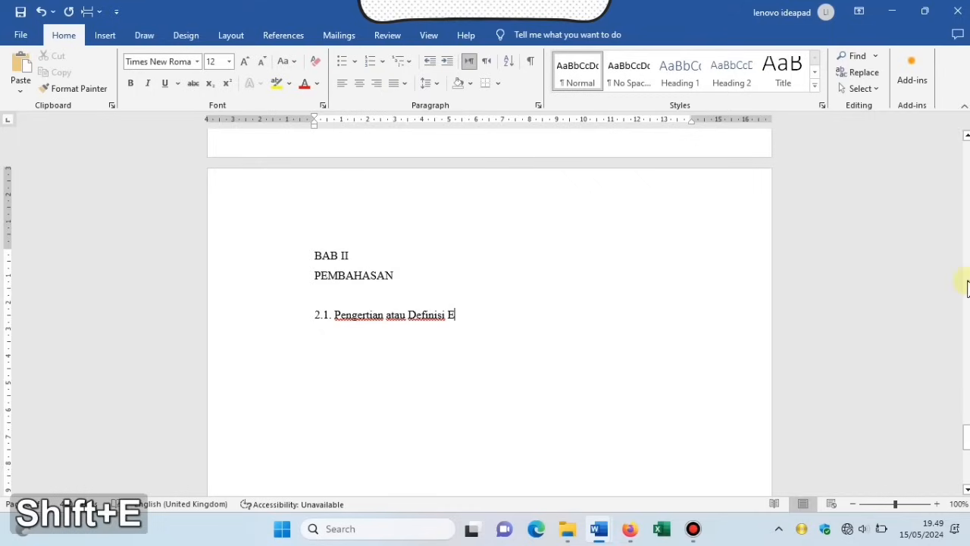
pyautogui.write('-Com')
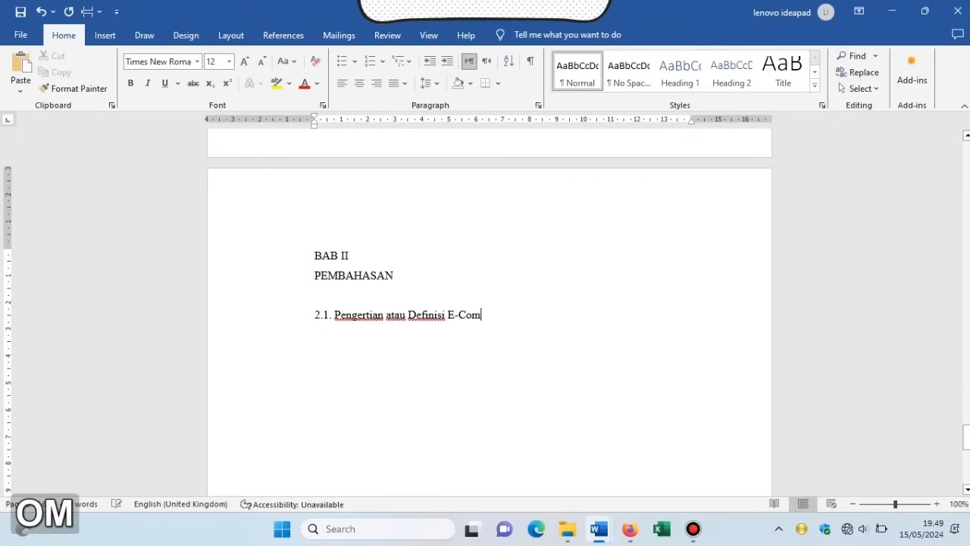
pyautogui.write('merce')
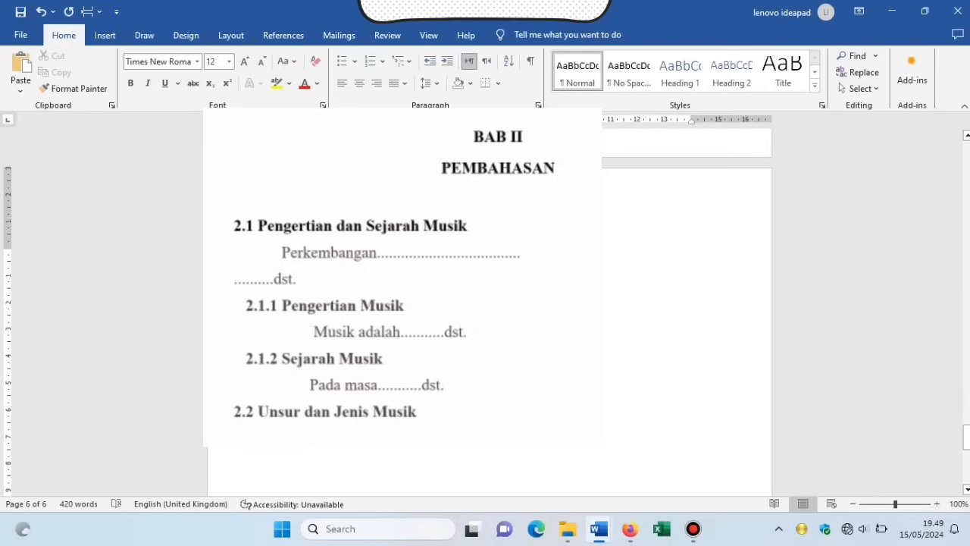
# Bold the BAB II chapter title and 2.1 heading, and centre the BAB II PEMBAHASAN lines.
pyautogui.moveTo(482, 261); pyautogui.dragTo(534, 321)
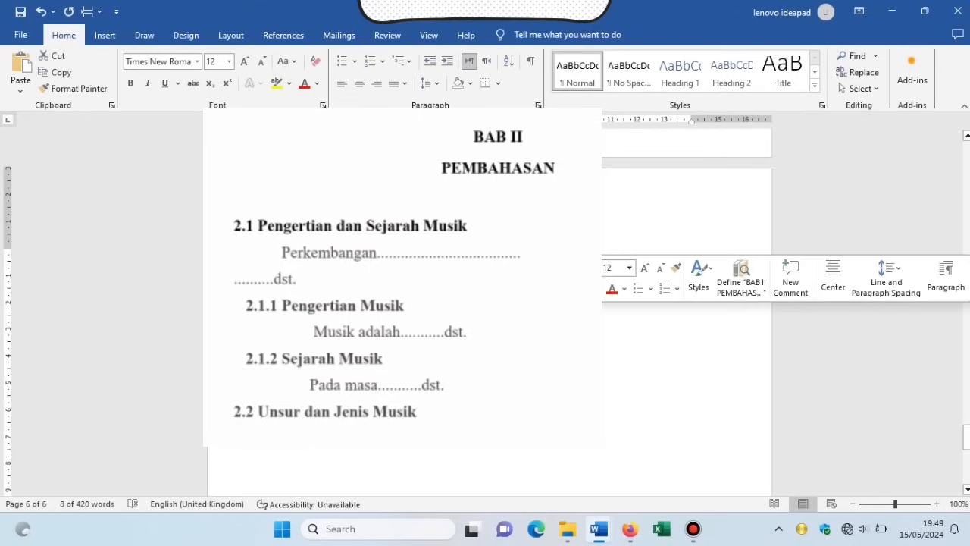
pyautogui.click(537, 288)
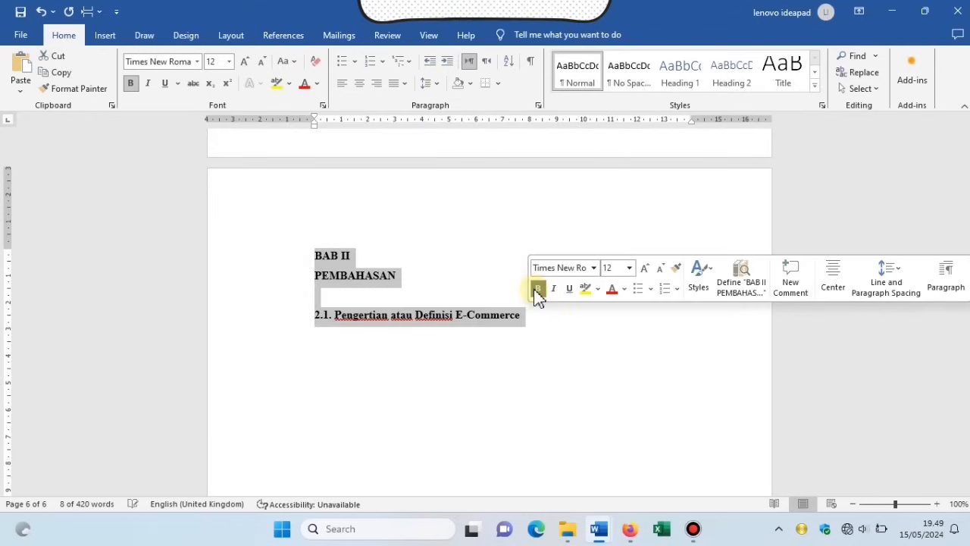
pyautogui.click(541, 342)
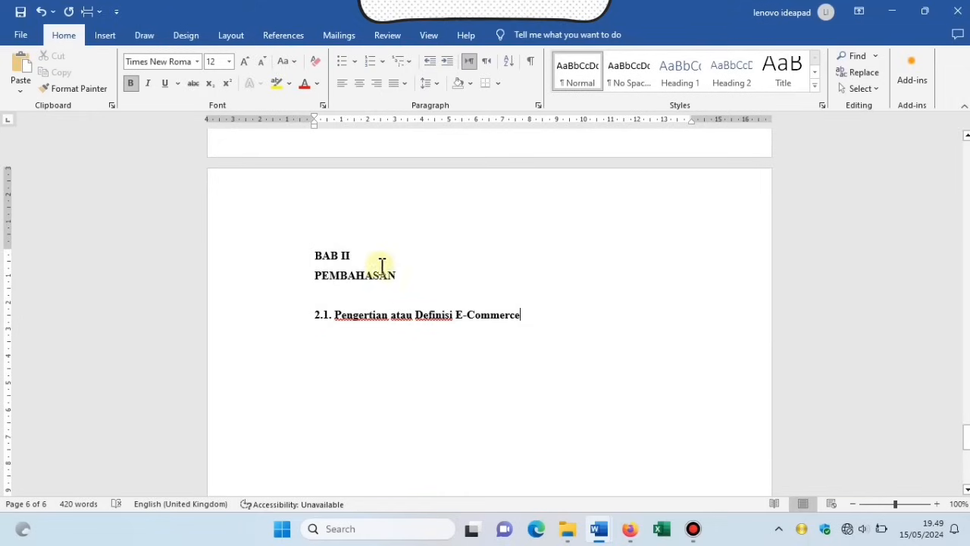
pyautogui.moveTo(400, 275); pyautogui.dragTo(312, 269)
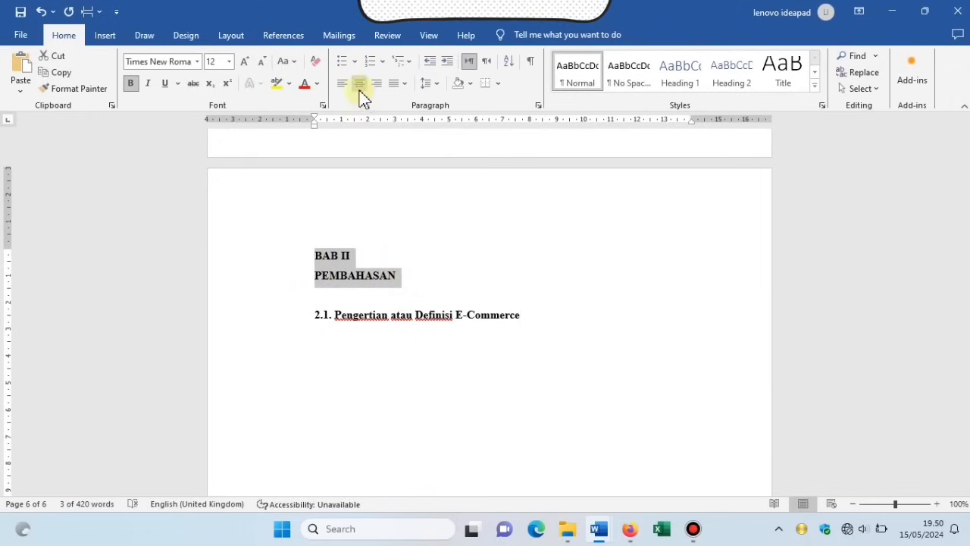
pyautogui.click(360, 87)
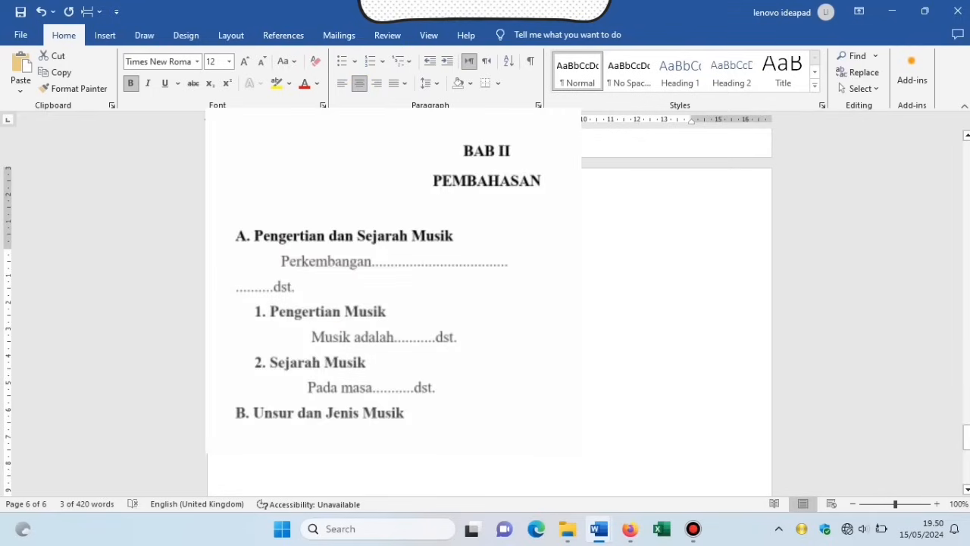
# Paste the chapter's e-commerce body text, unbolded, beneath the 2.1 heading.
pyautogui.scroll(-1, 677, 303)
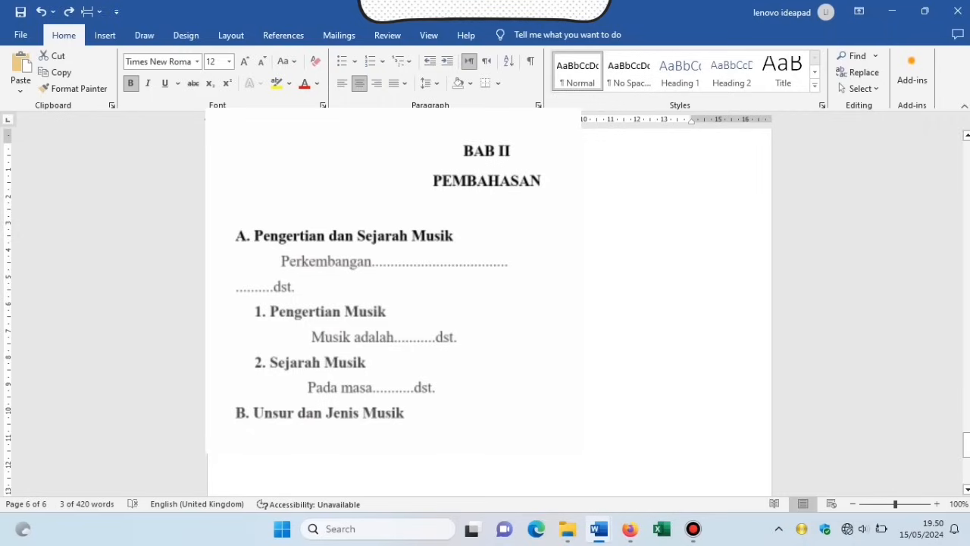
pyautogui.click(361, 250)
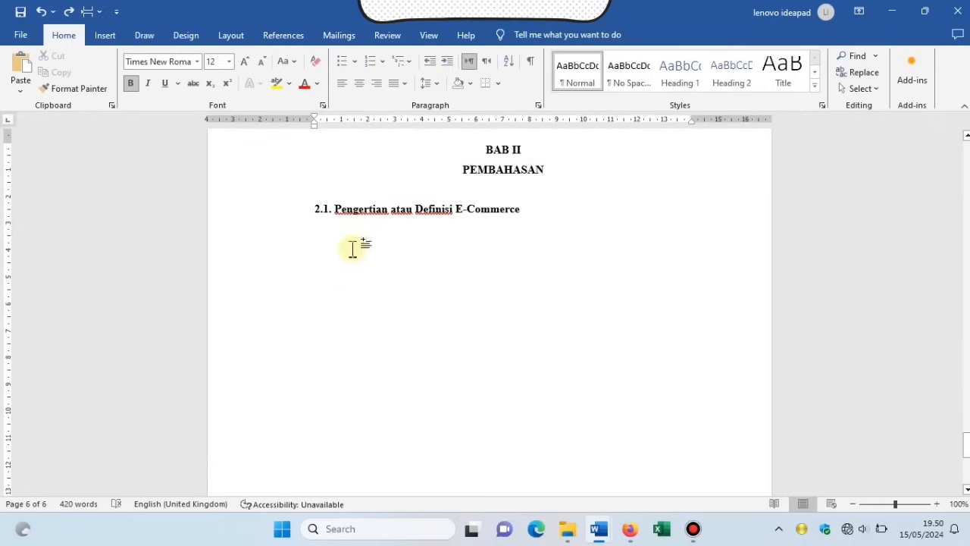
pyautogui.click(534, 211)
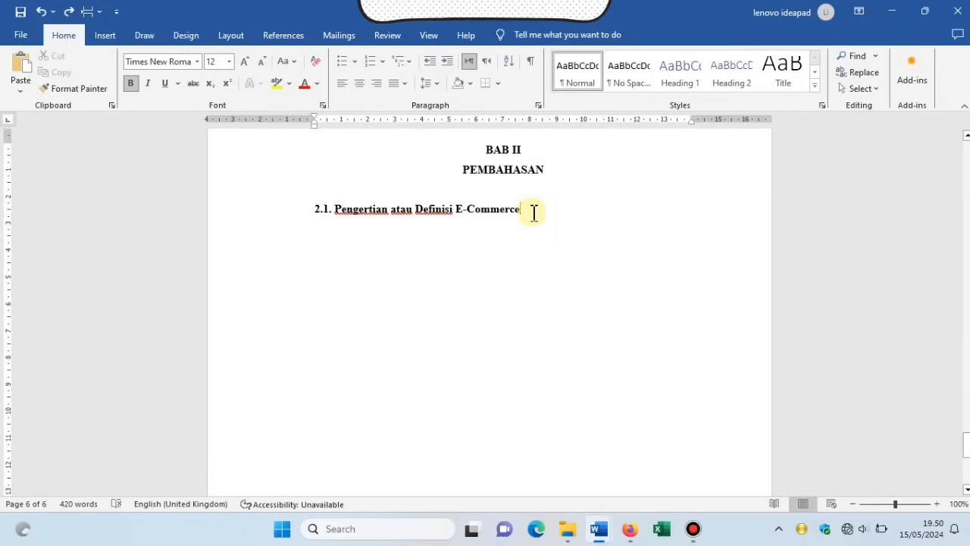
pyautogui.press('Return')
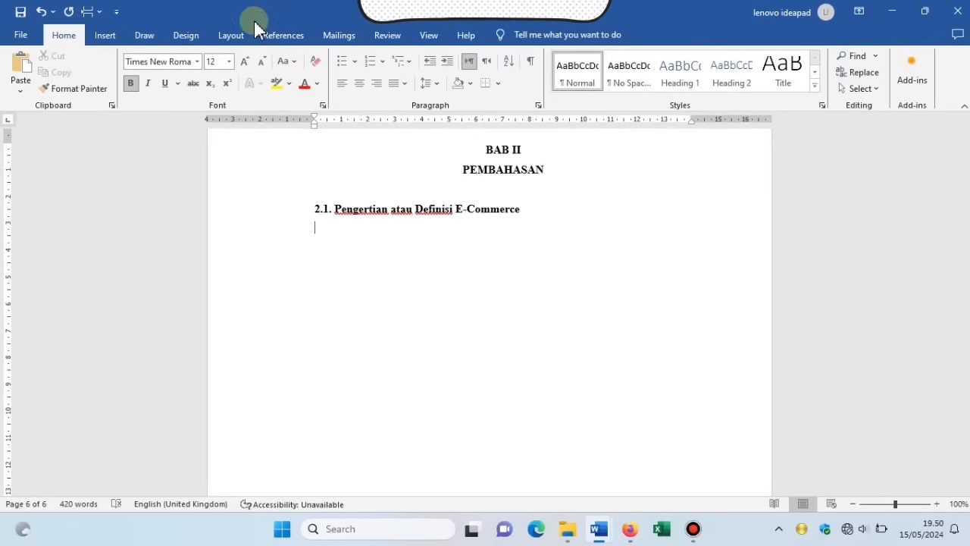
pyautogui.click(133, 84)
pyautogui.press('Return')
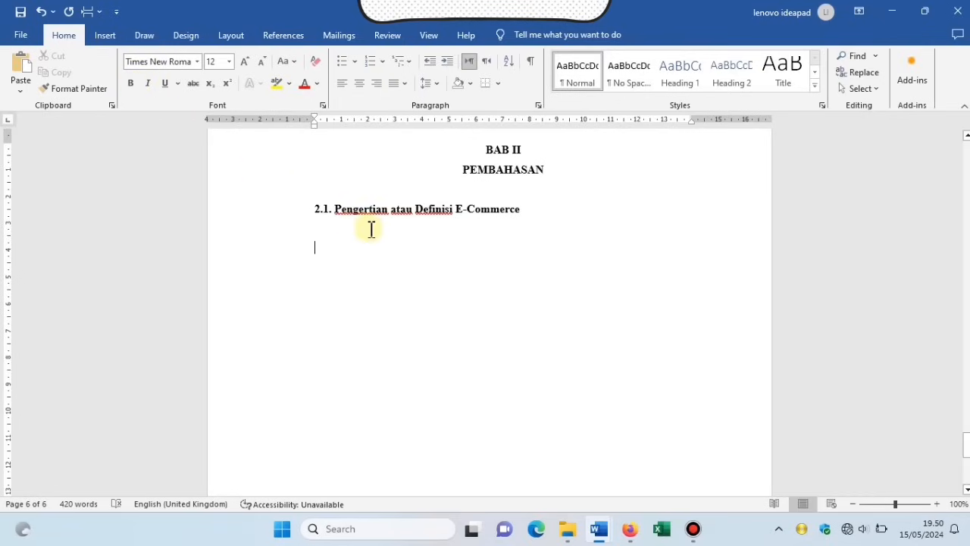
pyautogui.hotkey('ctrl', 'v')
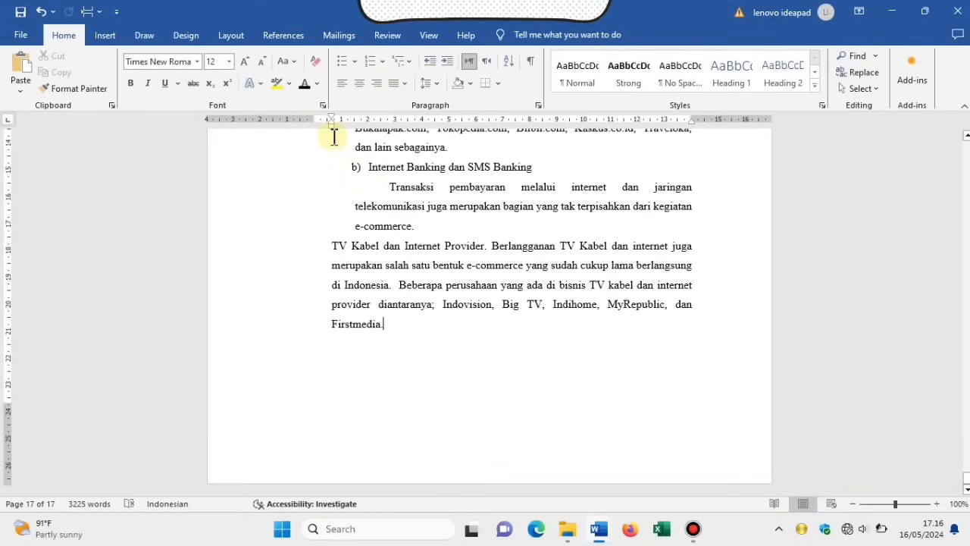
# Insert a page break after the Firstmedia paragraph to add a blank page 18.
pyautogui.press('Return')
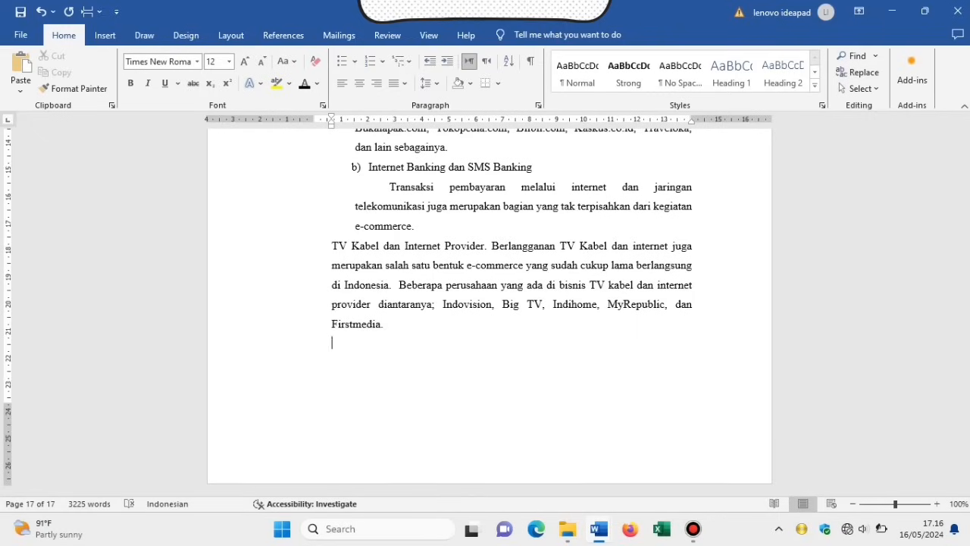
pyautogui.press('BackSpace')
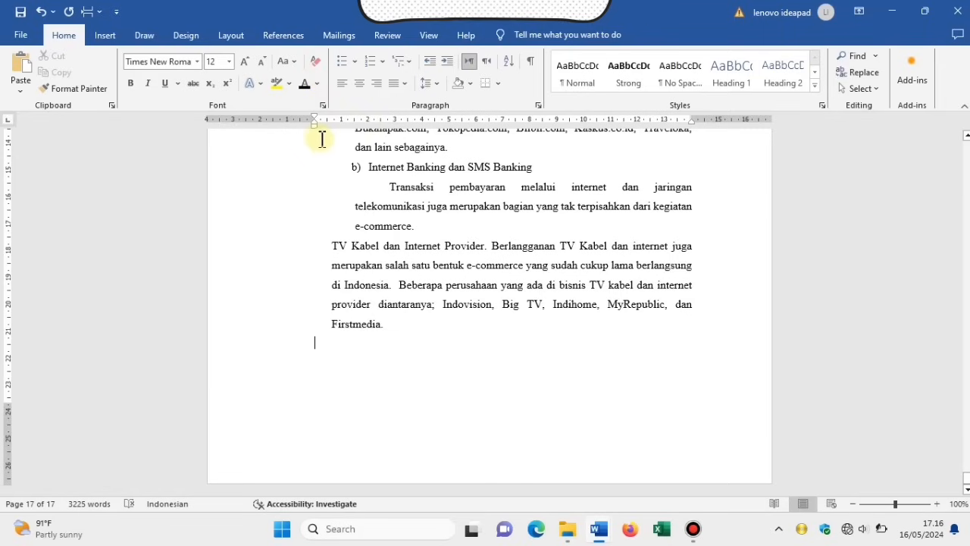
pyautogui.click(107, 37)
pyautogui.click(38, 89)
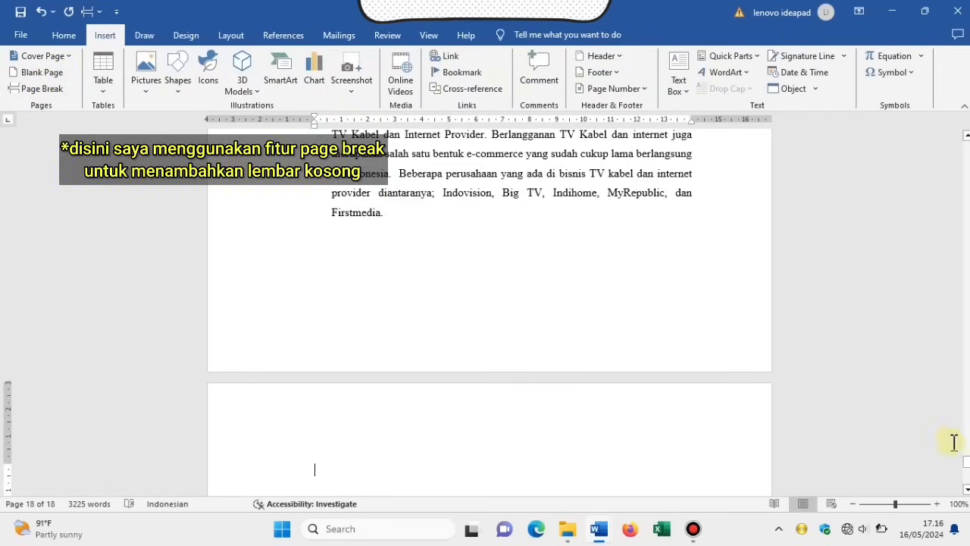
pyautogui.moveTo(967, 462); pyautogui.dragTo(967, 468)
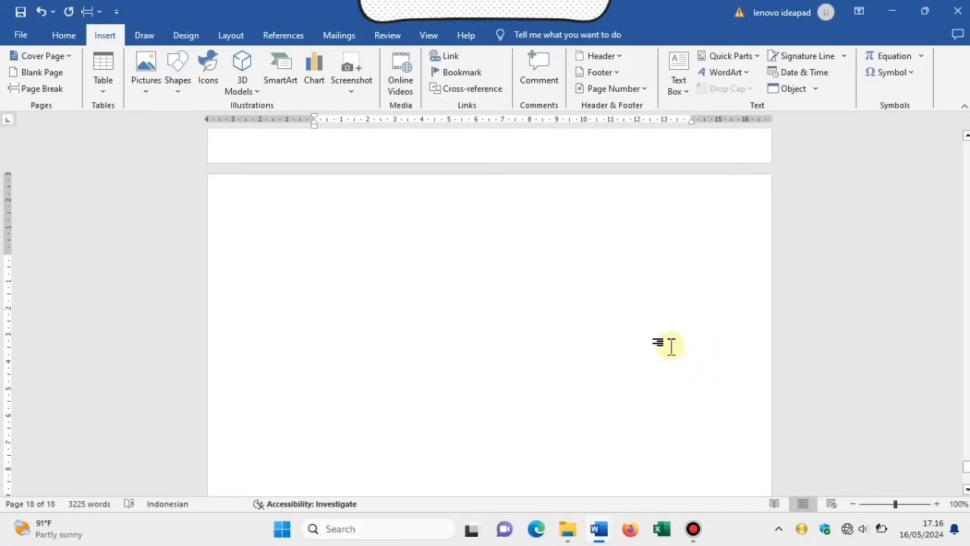
# Type BAB III, PENUTUP and 3.1. Kesimpulan on separate lines.
pyautogui.write('BAB III')
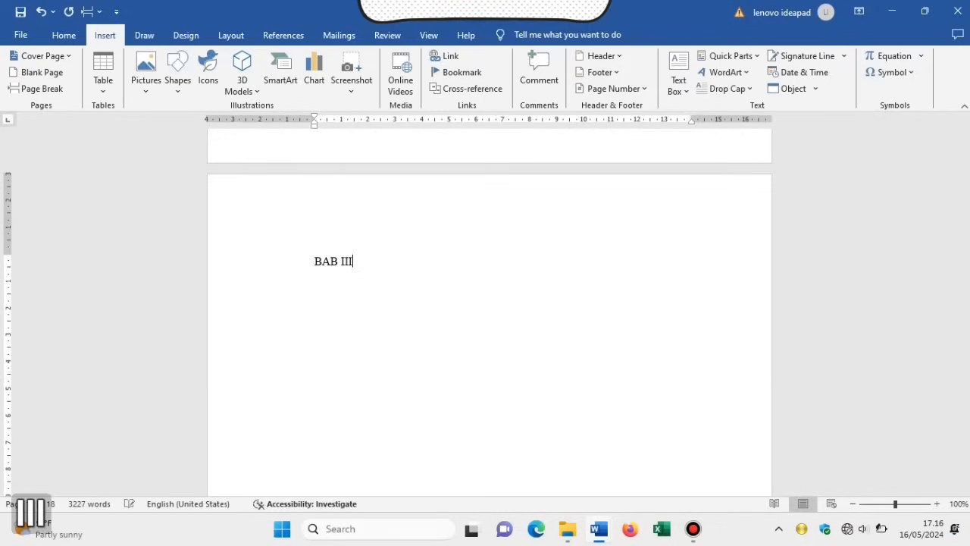
pyautogui.press('Return')
pyautogui.write('PENUTUP')
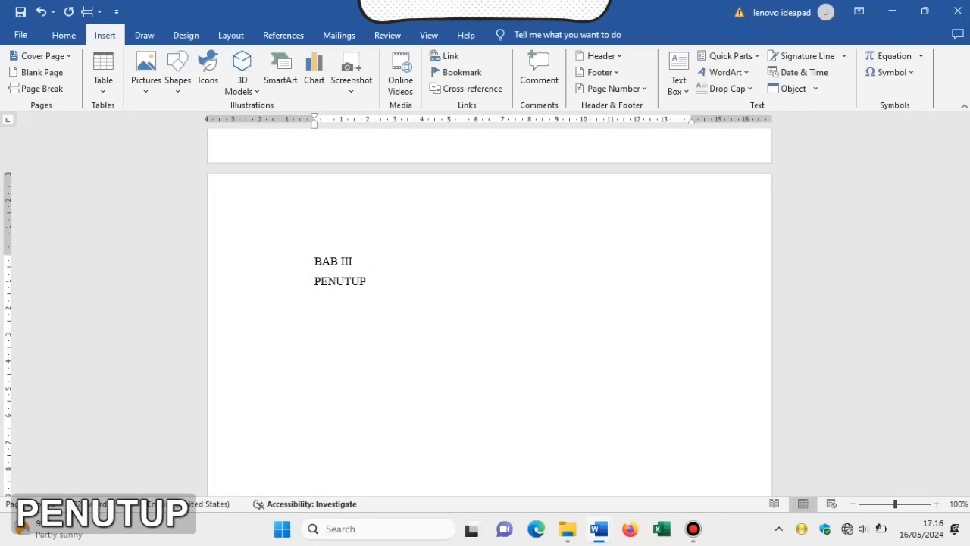
pyautogui.press('Return')
pyautogui.press('Return')
pyautogui.write('3')
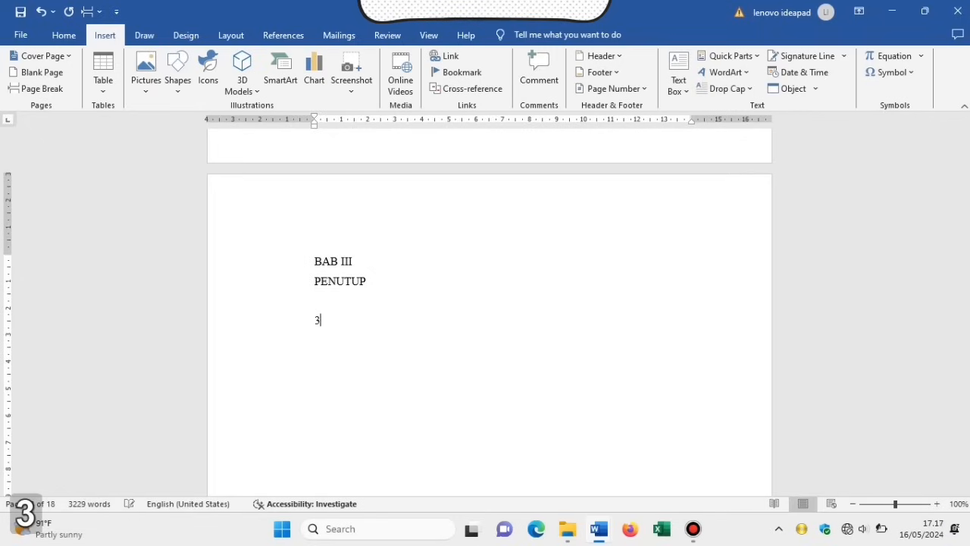
pyautogui.write('.1. k')
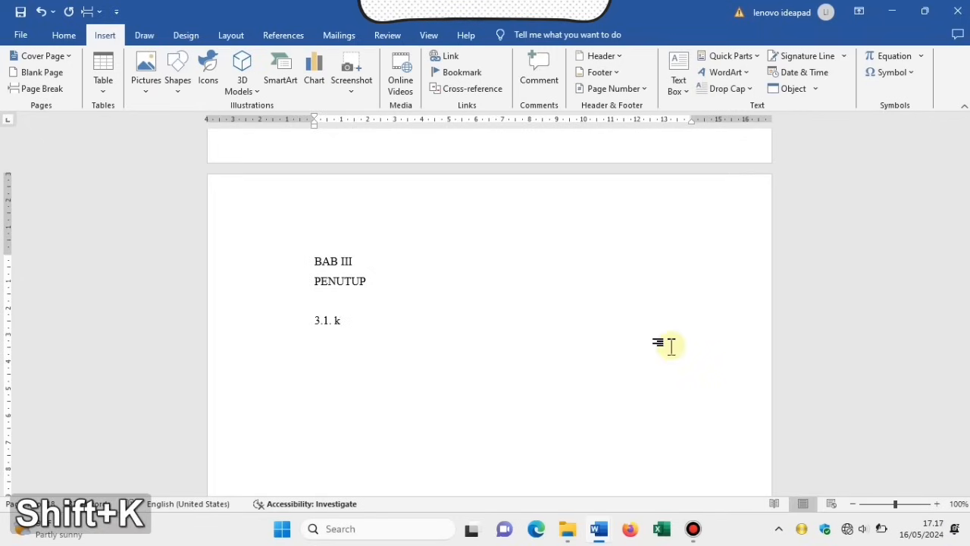
pyautogui.press('BackSpace')
pyautogui.press('capslock')
pyautogui.write('Kesimpulan')
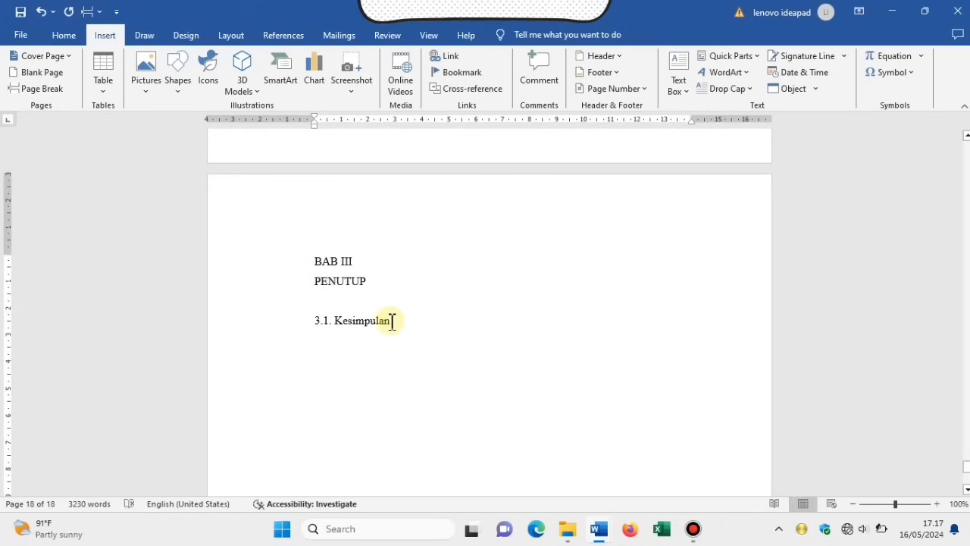
# Bold all three lines, centre BAB III PENUTUP, and add unbolded blank lines below Kesimpulan.
pyautogui.moveTo(394, 320); pyautogui.dragTo(309, 262)
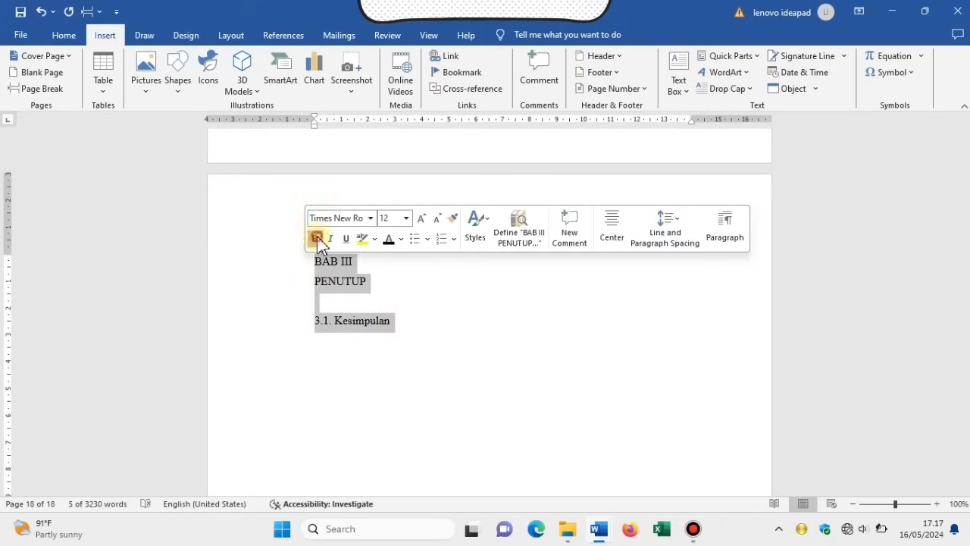
pyautogui.click(314, 238)
pyautogui.click(66, 35)
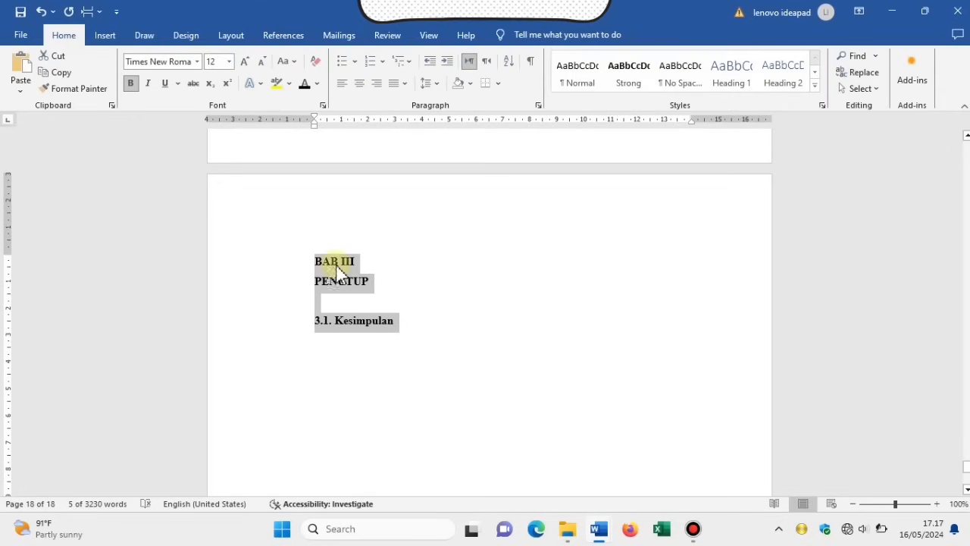
pyautogui.click(380, 279)
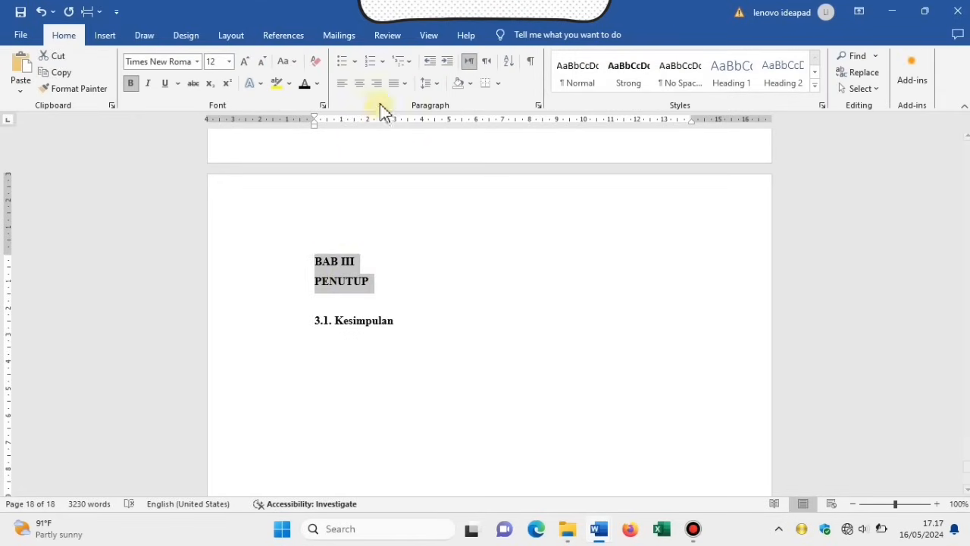
pyautogui.click(360, 82)
pyautogui.click(388, 355)
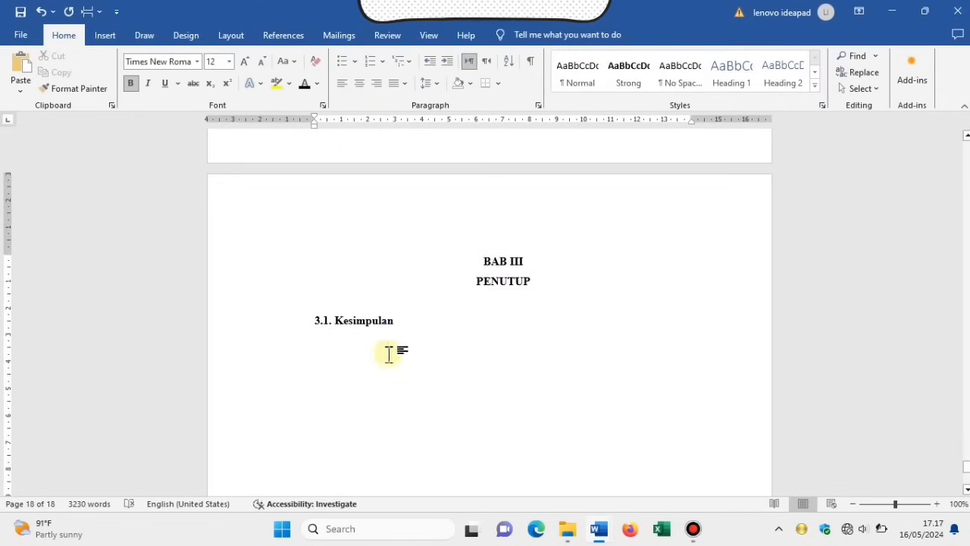
pyautogui.click(395, 320)
pyautogui.press('Return')
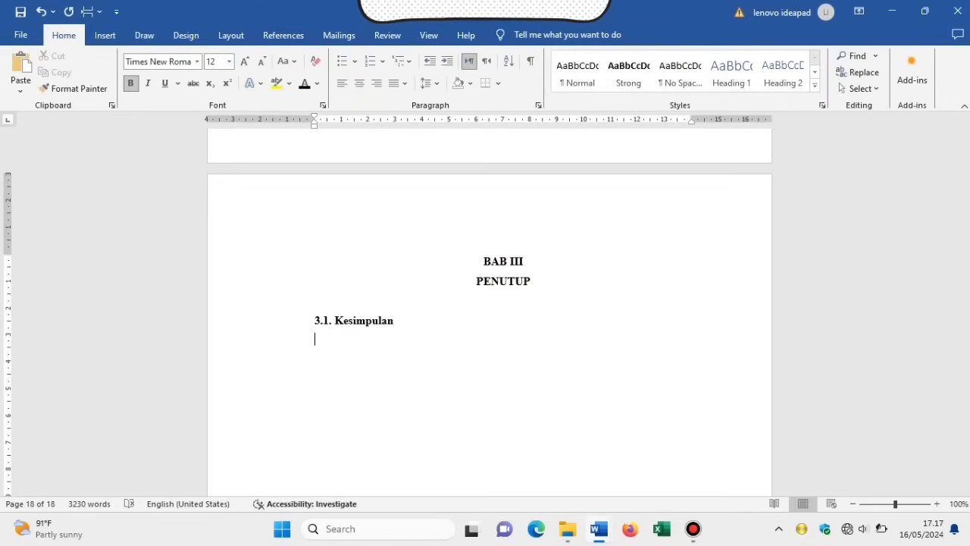
pyautogui.press('Return')
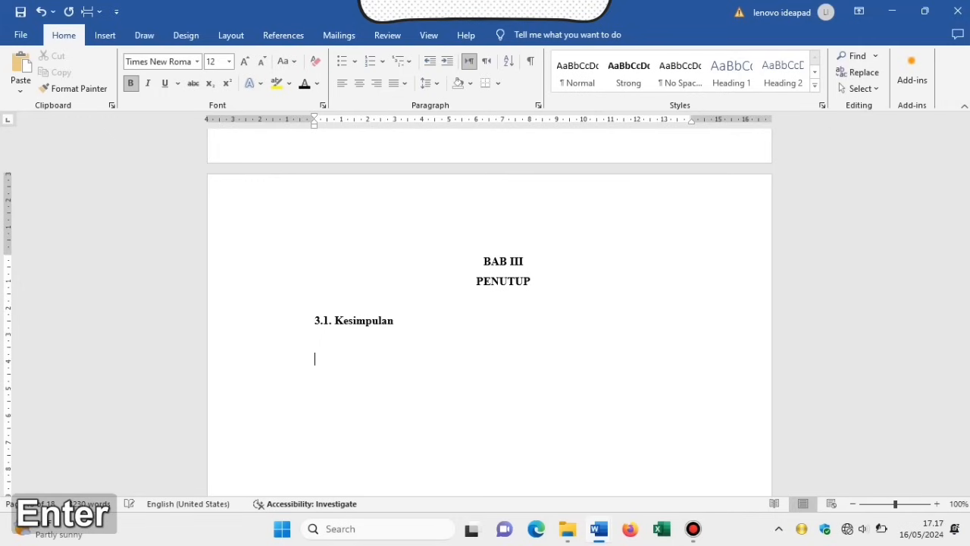
pyautogui.click(134, 84)
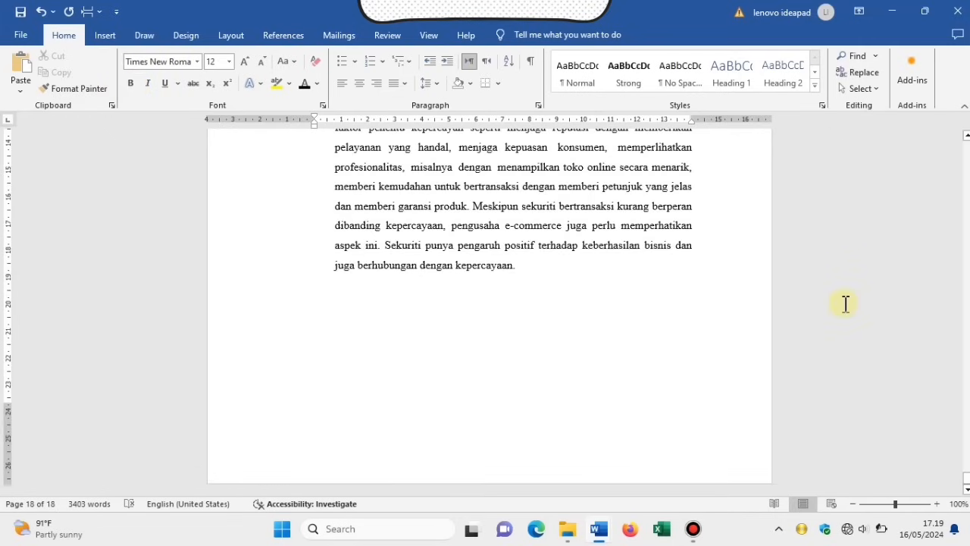
# Type the 3.2. Saran heading and make it bold.
pyautogui.write('3.2.')
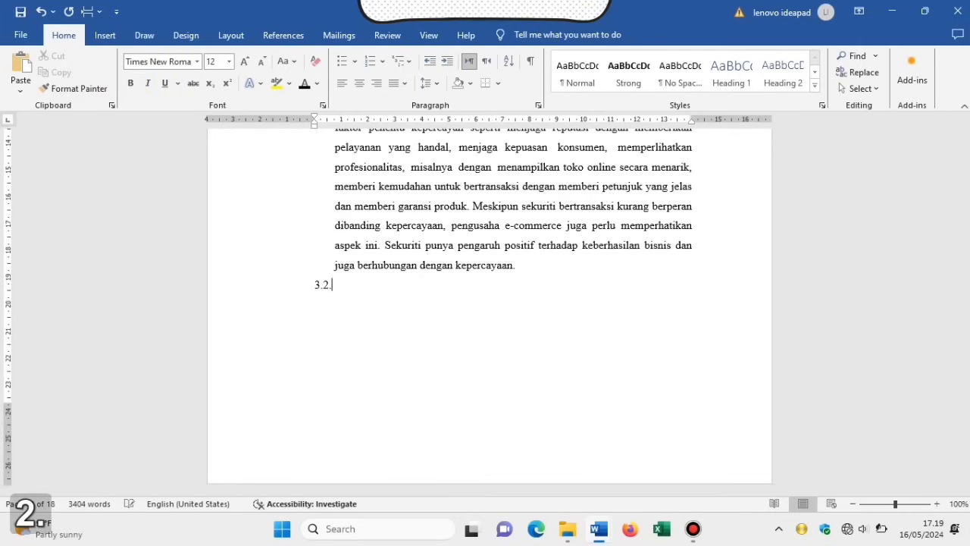
pyautogui.write(' Sa')
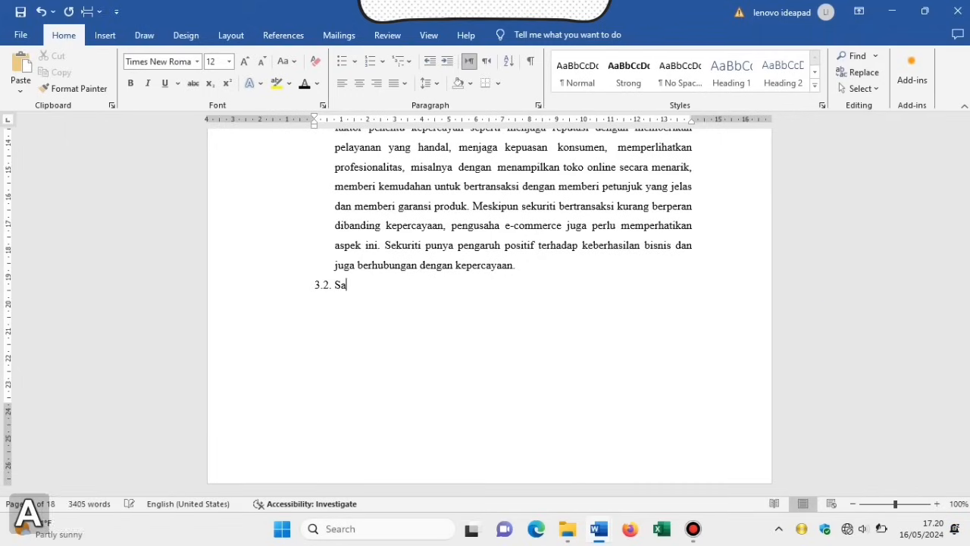
pyautogui.write('ran')
pyautogui.click(357, 285)
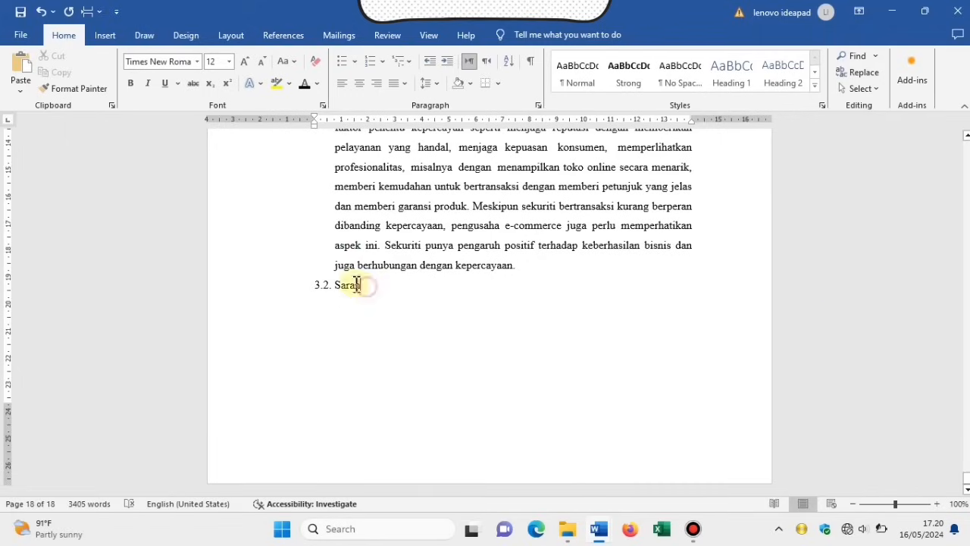
pyautogui.click(288, 285)
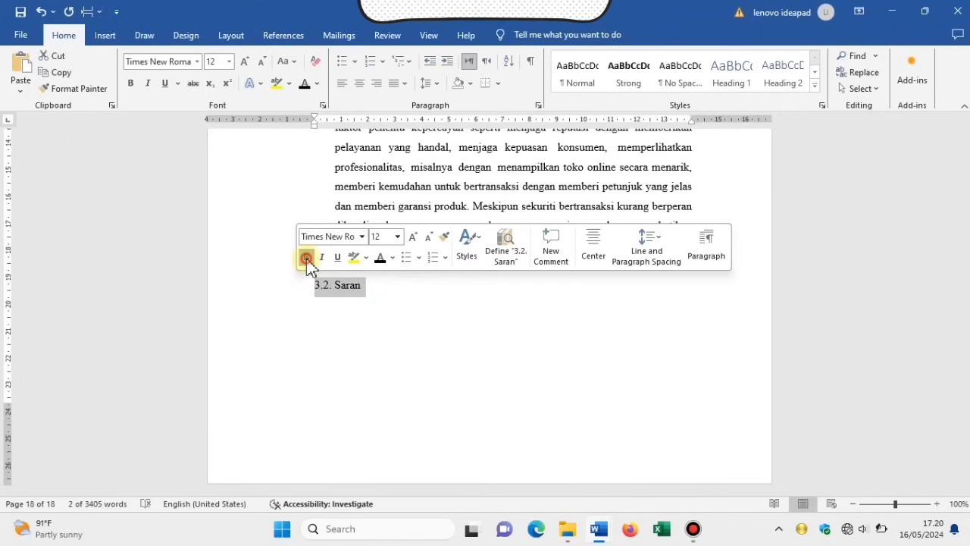
pyautogui.click(306, 258)
pyautogui.click(357, 300)
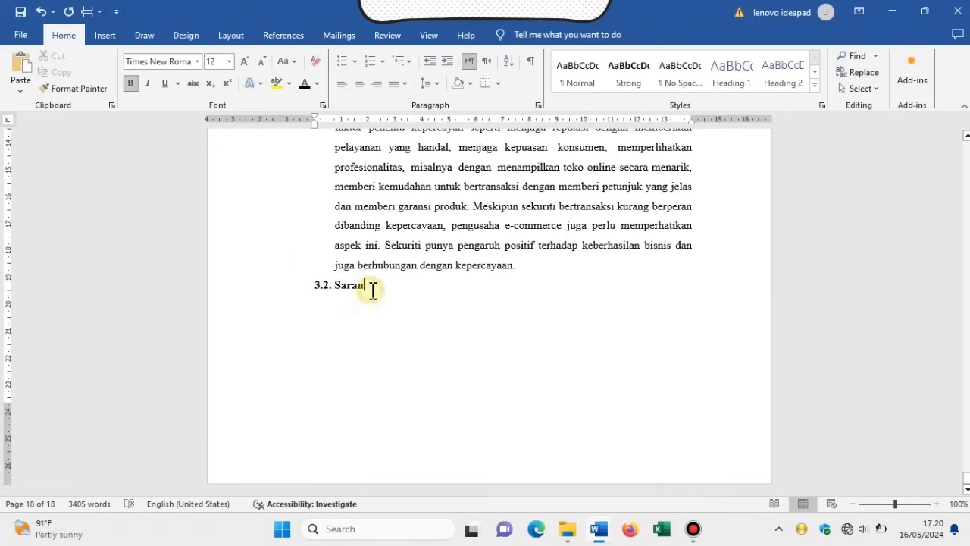
pyautogui.press('Return')
pyautogui.press('Return')
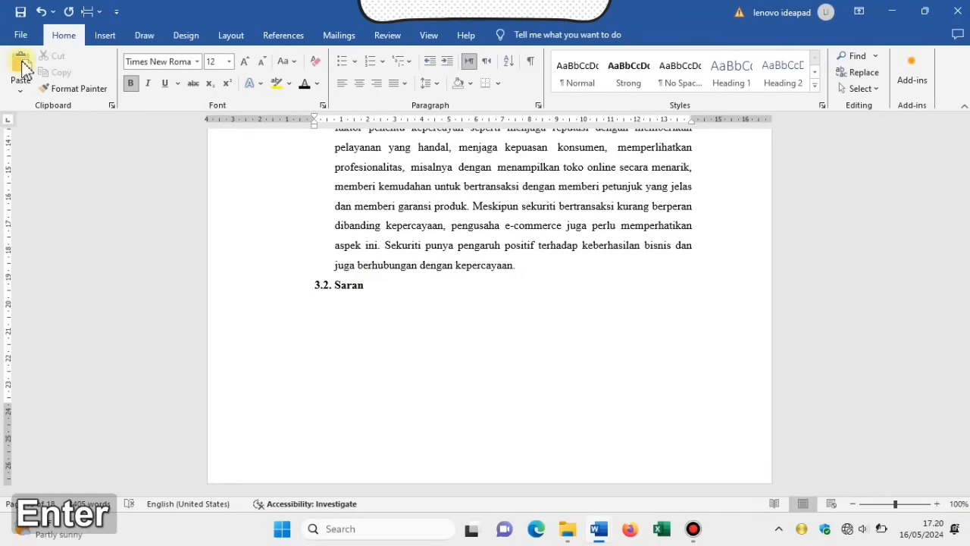
# Paste the unbolded Saran paragraph with an indented first line aligned to the text above.
pyautogui.click(131, 84)
pyautogui.write('Dengan adanya e-commerce akan mempermudah manusia dalam berbelanja, namun masih banyak juga orang-orang yang belum tahu betul mengenai e-commerce ini. Jadi sangat disarankan untuk pemerintah khususnya agar memberikan edukasi kepada masyarakat tentang e-commerce.')
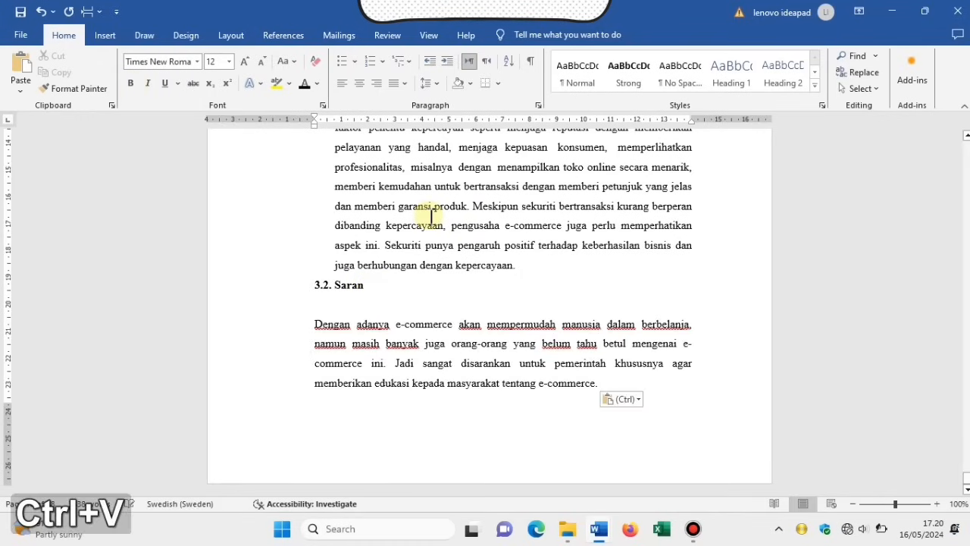
pyautogui.click(325, 304)
pyautogui.press('BackSpace')
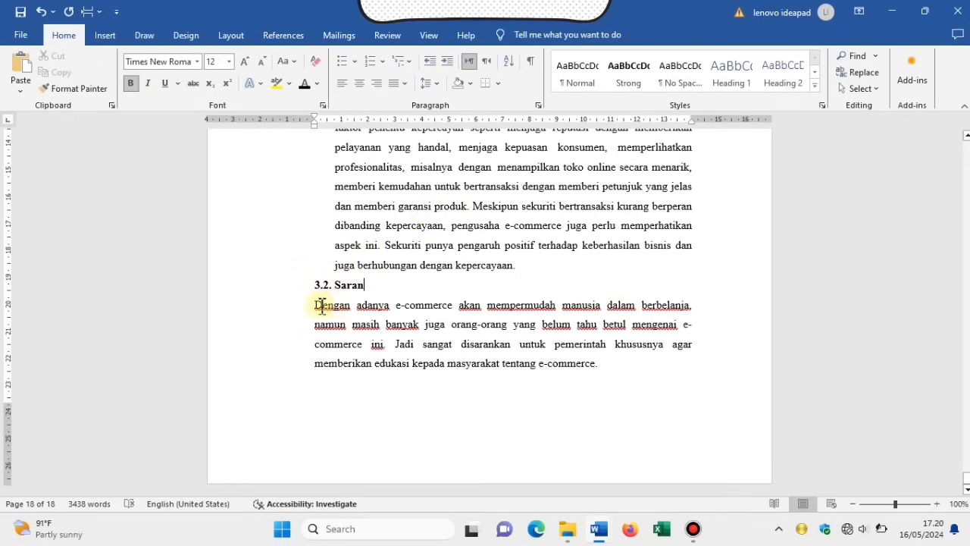
pyautogui.click(315, 304)
pyautogui.press('Tab')
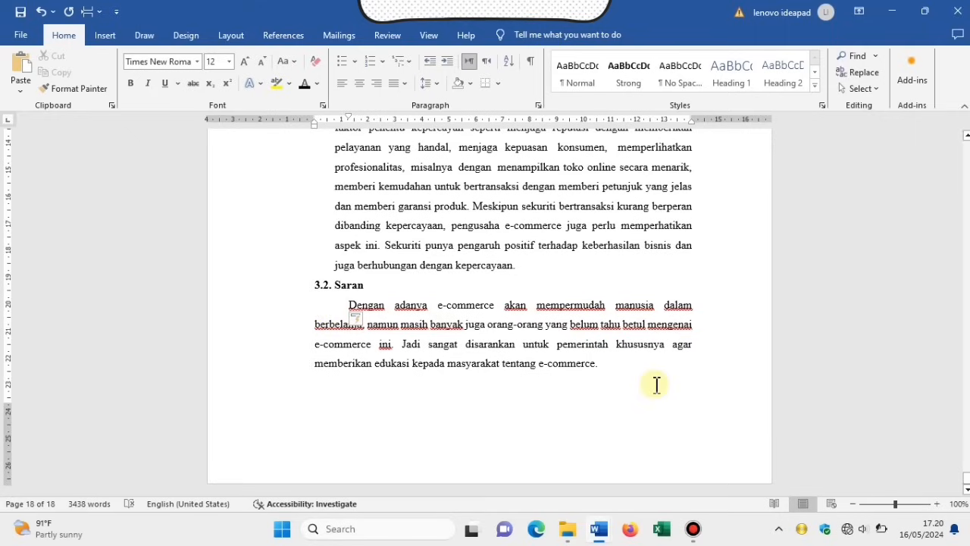
pyautogui.press('Tab')
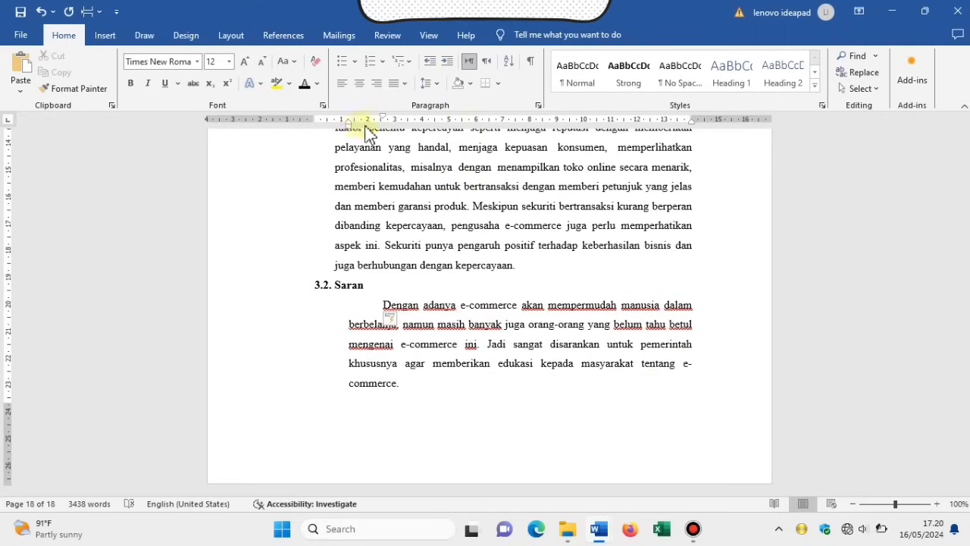
pyautogui.moveTo(347, 128); pyautogui.dragTo(335, 130)
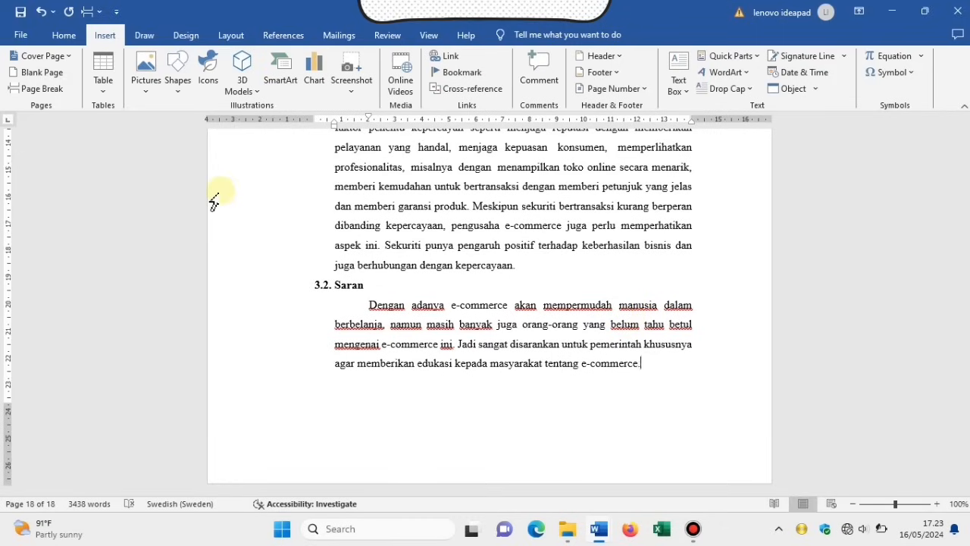
pyautogui.press('Return')
# Start a new page after the Saran section.
pyautogui.press('BackSpace')
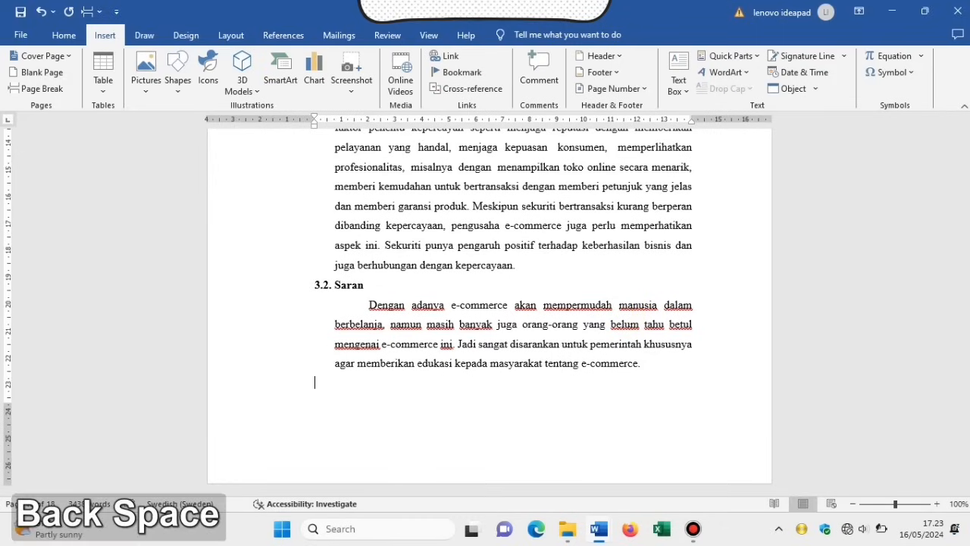
pyautogui.click(36, 92)
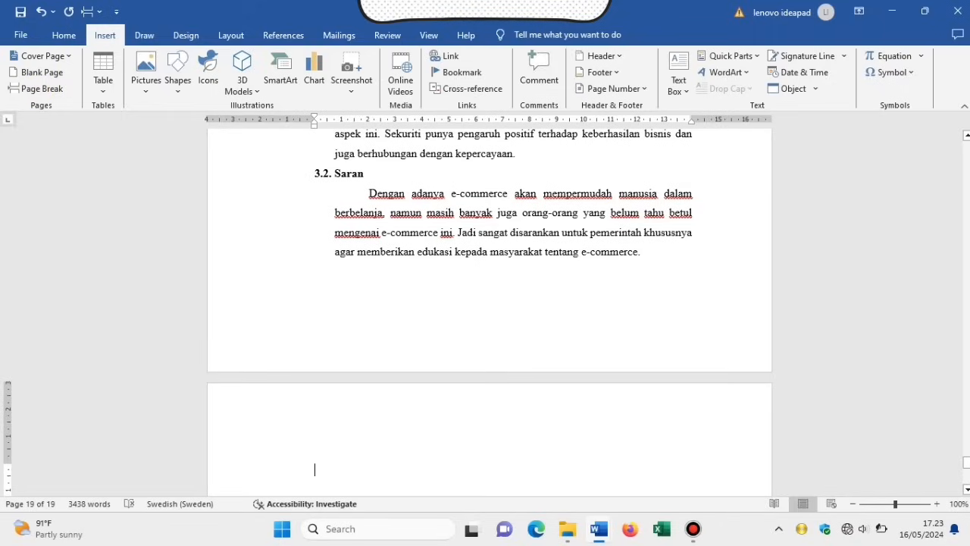
pyautogui.moveTo(964, 465); pyautogui.dragTo(967, 470)
# Add a bold, centred DAFTAR PUSTAKA heading with left-aligned blank lines beneath it.
pyautogui.write('DAFTAR')
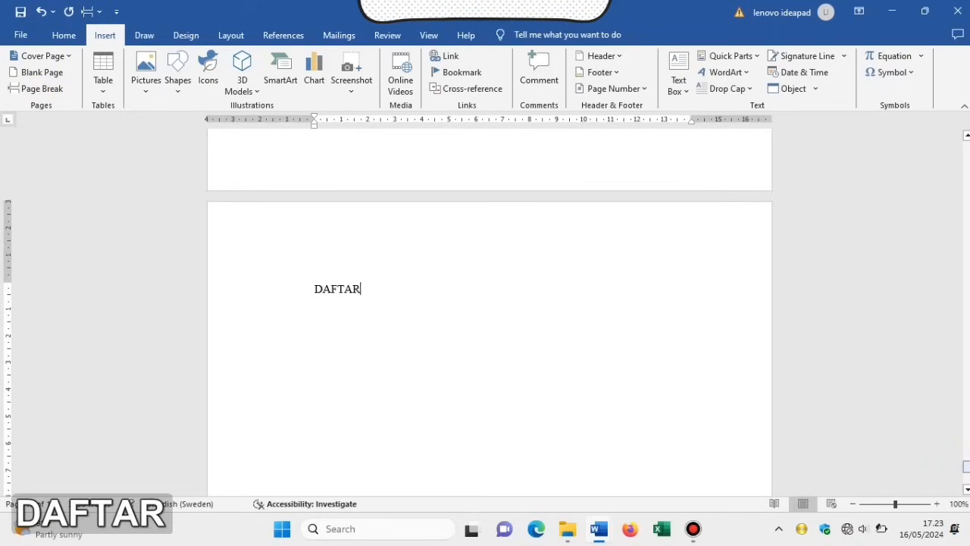
pyautogui.write(' PUSTAKA')
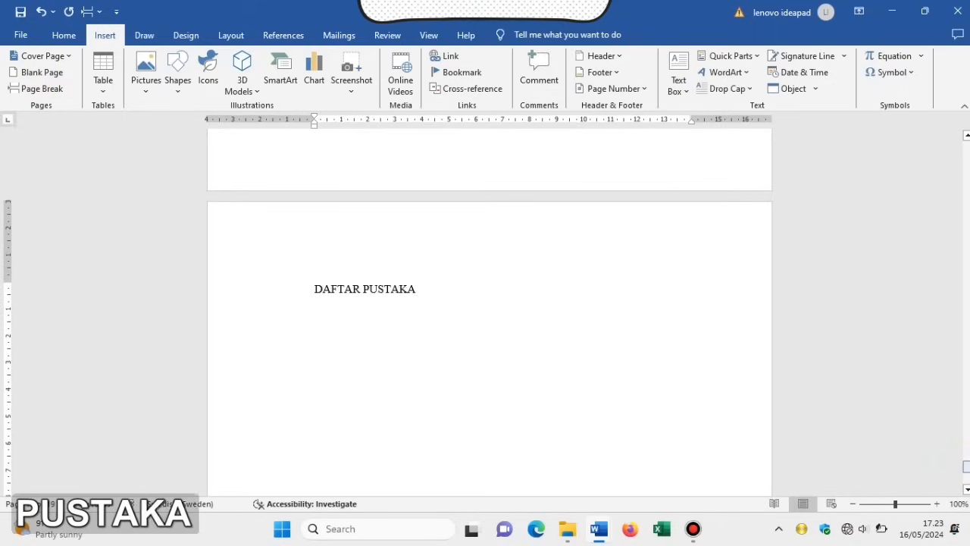
pyautogui.moveTo(417, 288); pyautogui.dragTo(301, 303)
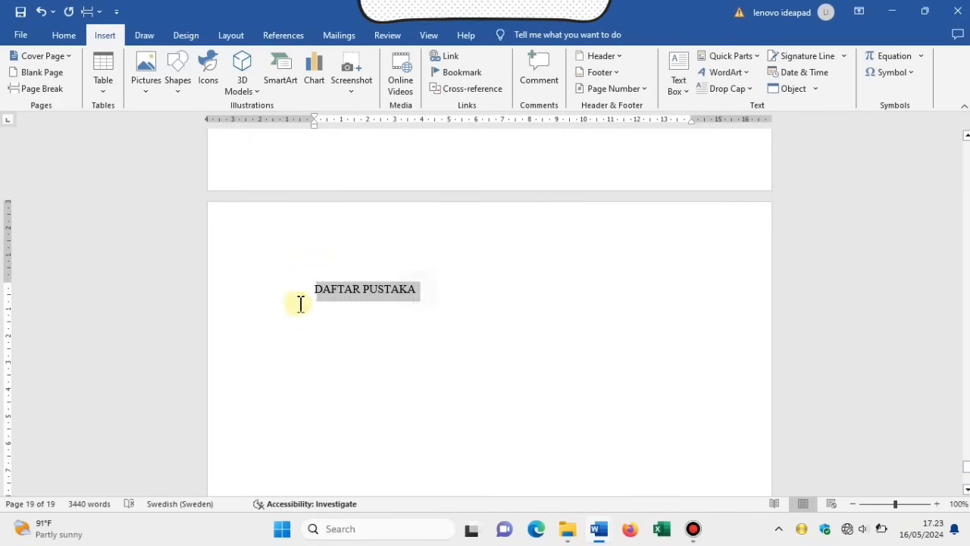
pyautogui.click(293, 280)
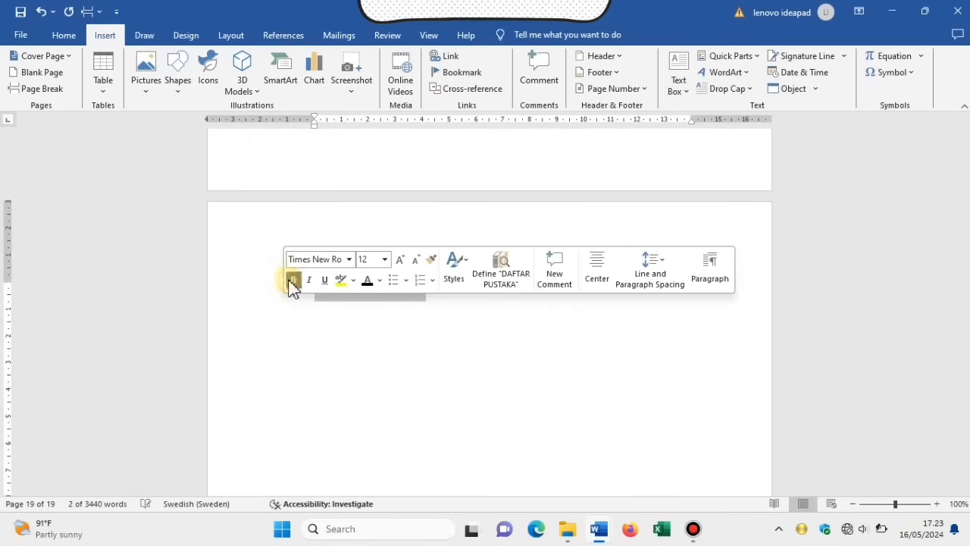
pyautogui.click(63, 35)
pyautogui.click(361, 89)
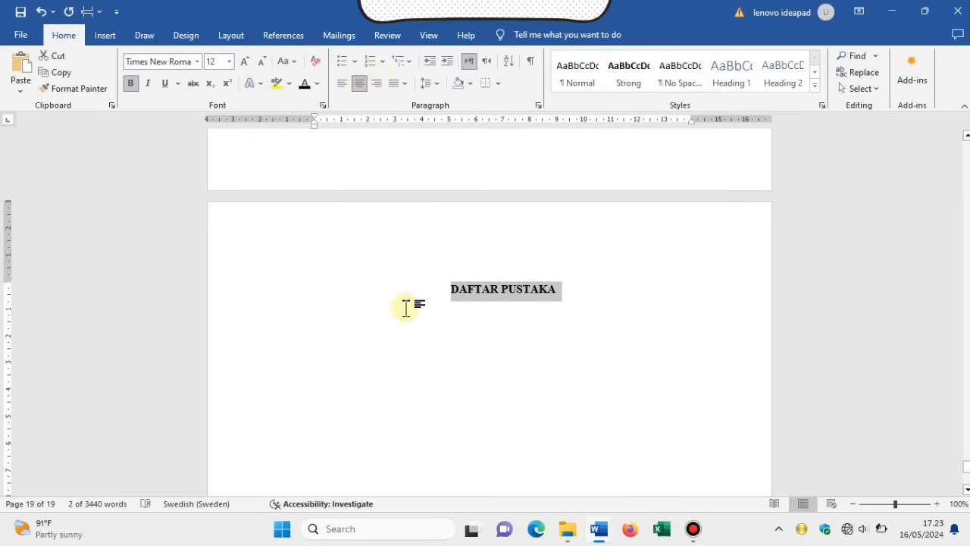
pyautogui.click(584, 307)
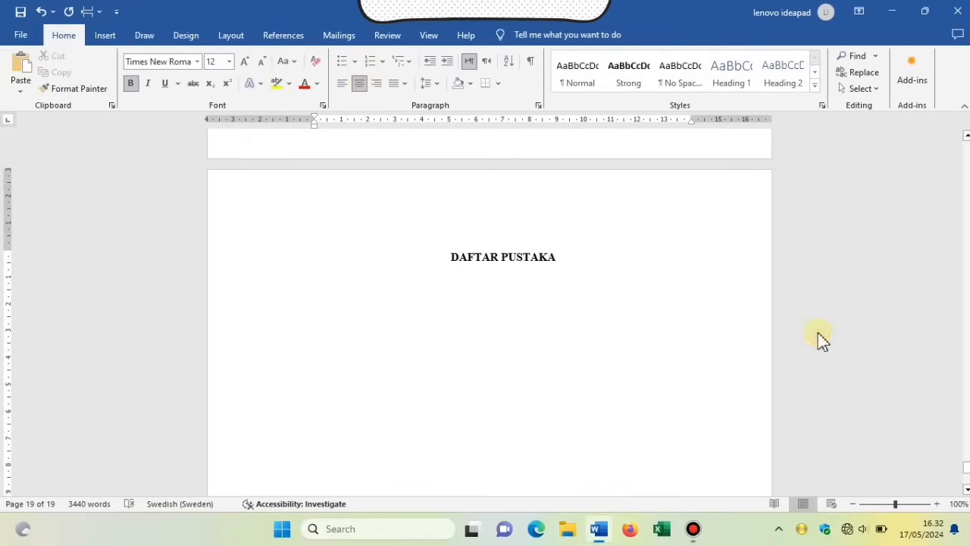
pyautogui.press('Return')
pyautogui.press('BackSpace')
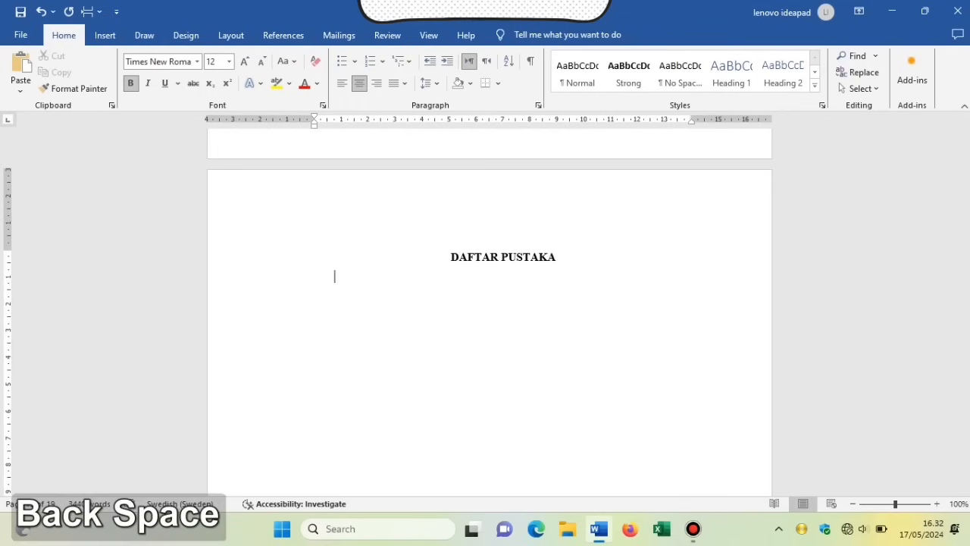
pyautogui.press('Return')
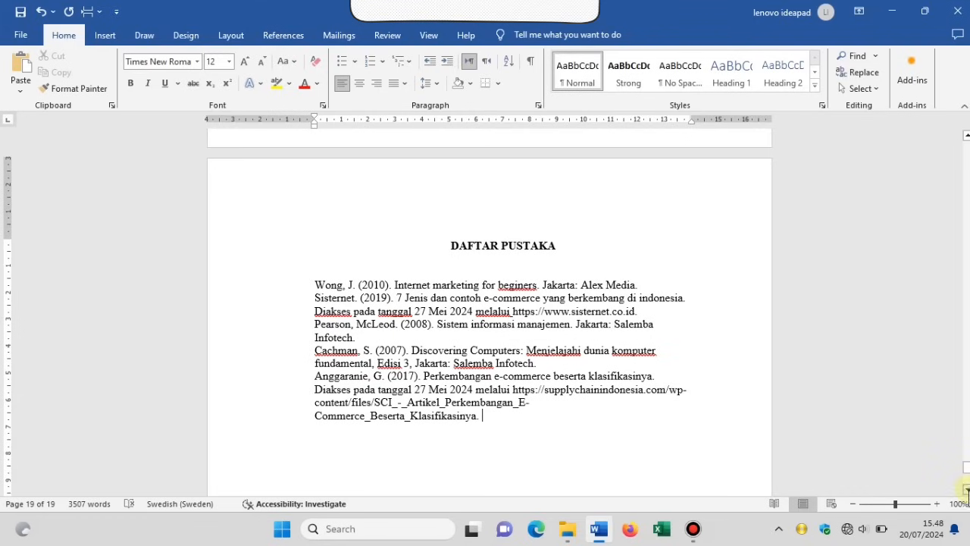
# Scroll down to review the five references, Wong (2010) through Anggaranie (2017).
pyautogui.scroll(-2, 967, 490)
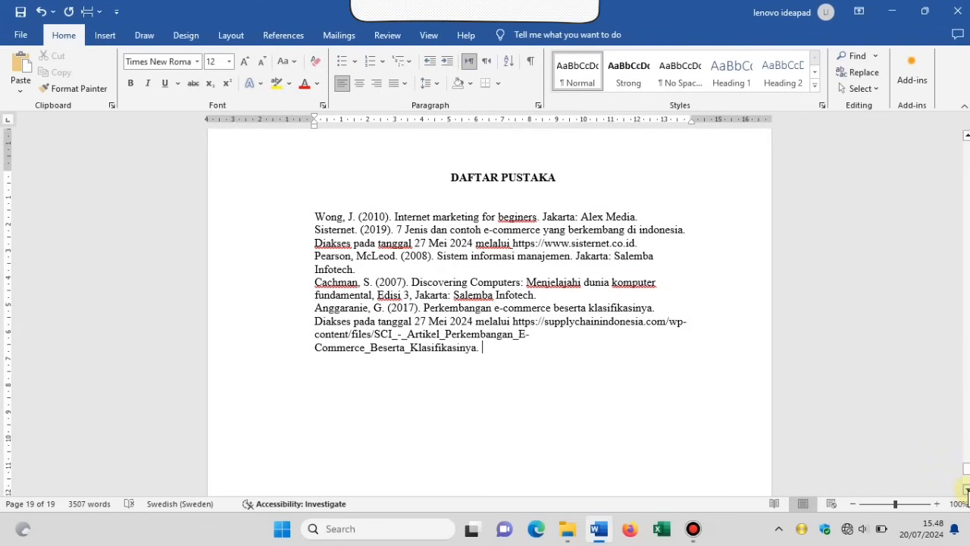
pyautogui.click(966, 491)
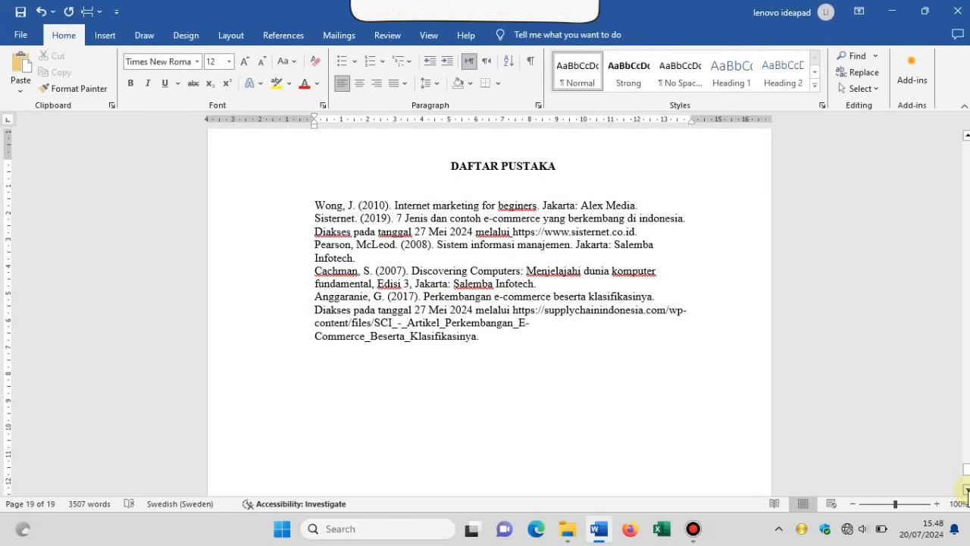
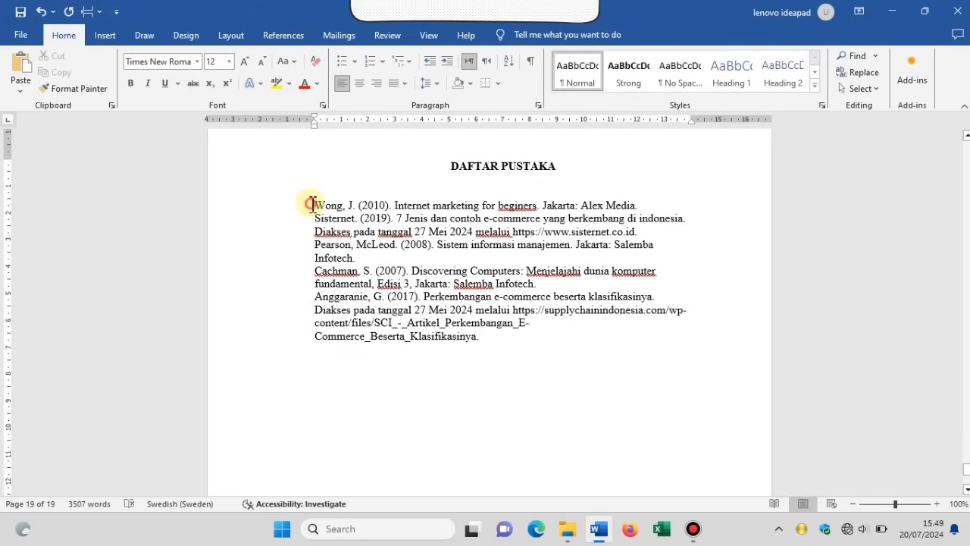
# Select the five reference entries from Wong through Anggaranie.
pyautogui.moveTo(311, 203); pyautogui.dragTo(465, 337)
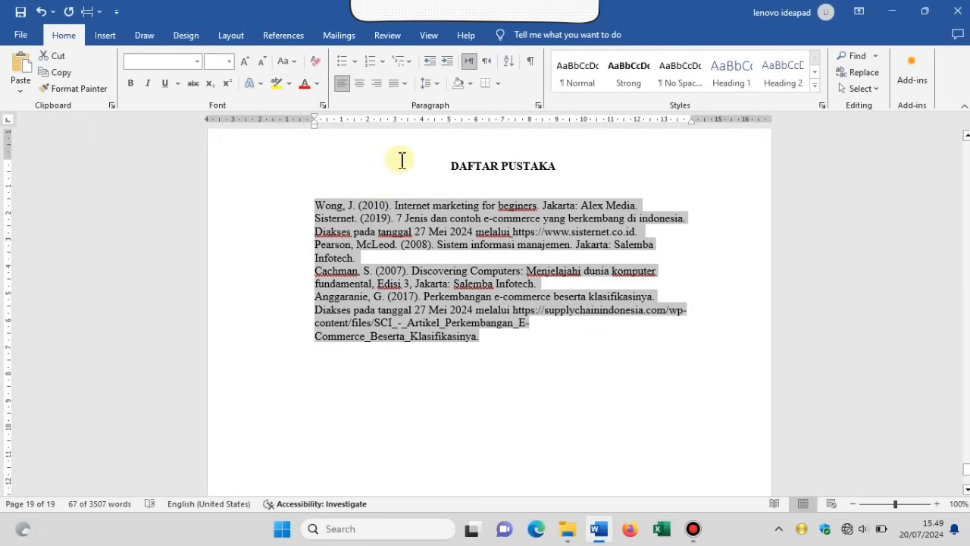
# Justify the references, keep 1.0 line spacing, and add space after each reference paragraph.
pyautogui.click(406, 88)
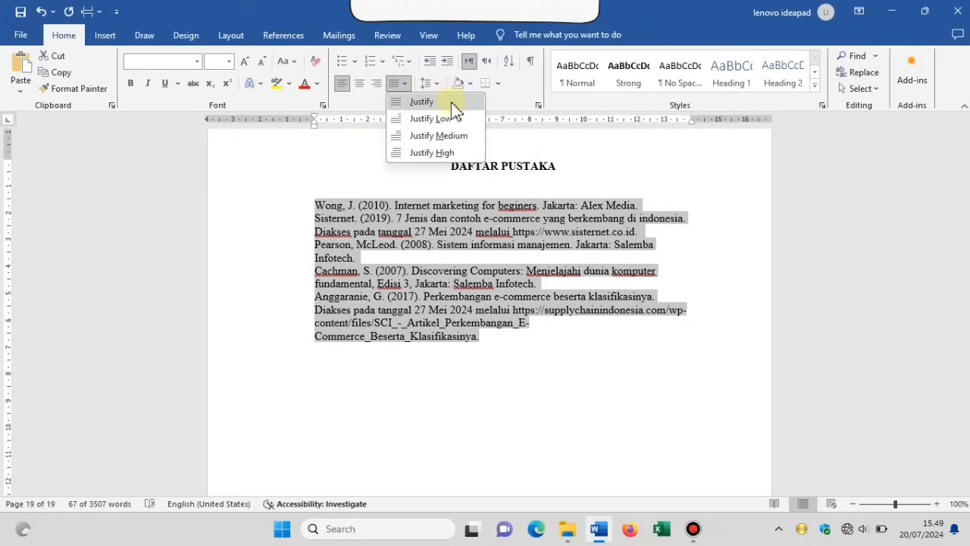
pyautogui.click(451, 102)
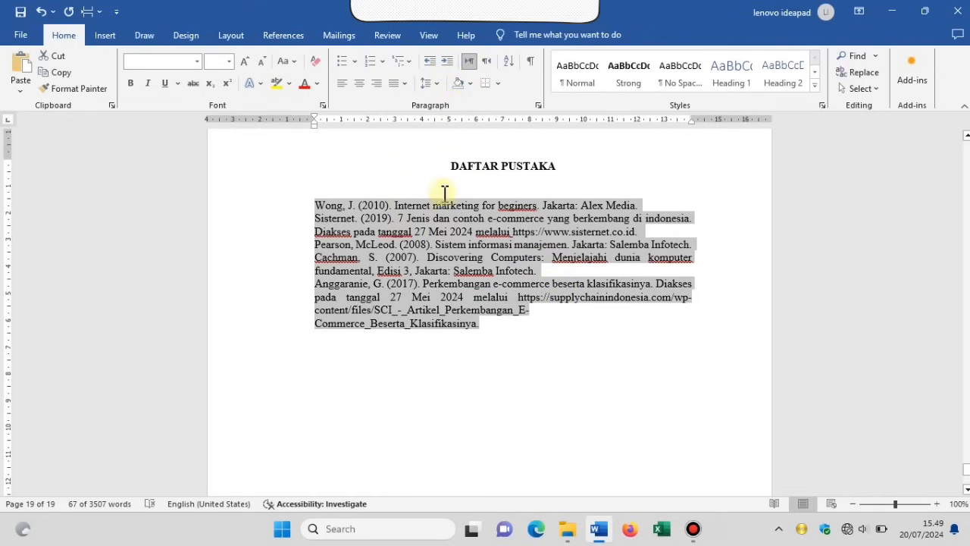
pyautogui.click(435, 84)
pyautogui.click(444, 101)
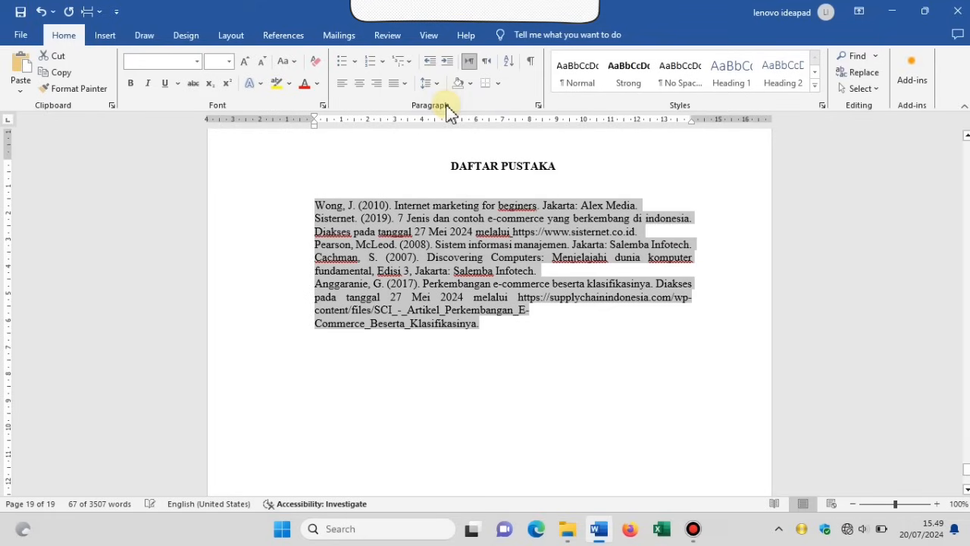
pyautogui.click(438, 85)
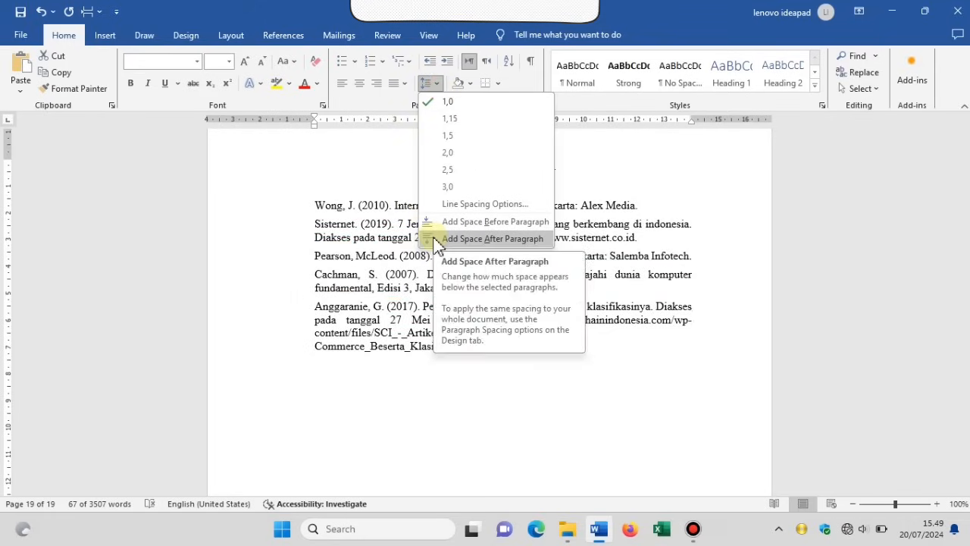
pyautogui.click(436, 238)
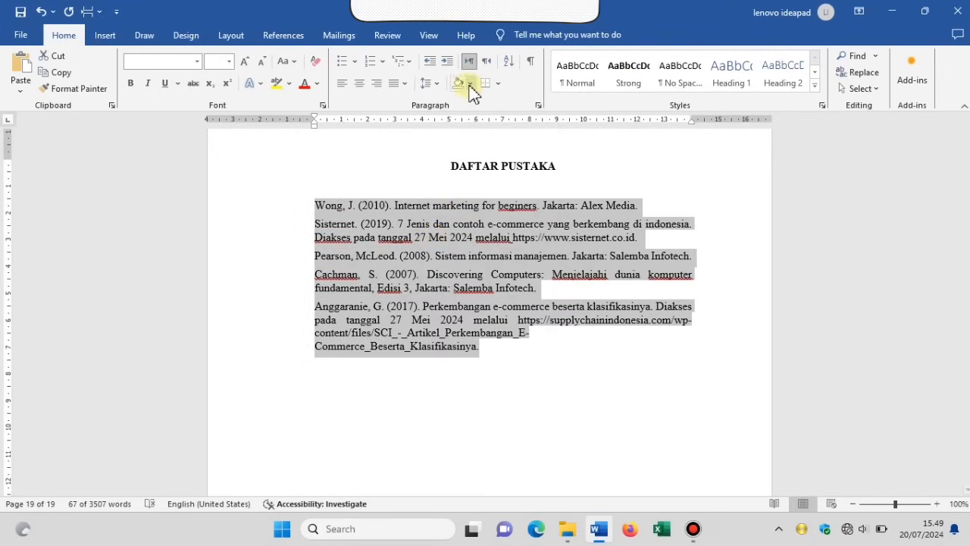
pyautogui.click(437, 85)
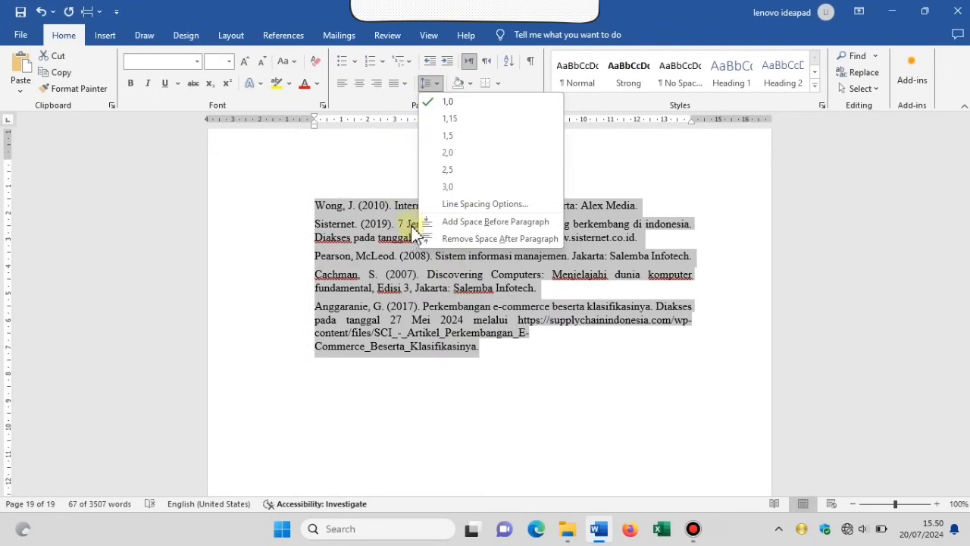
pyautogui.click(387, 187)
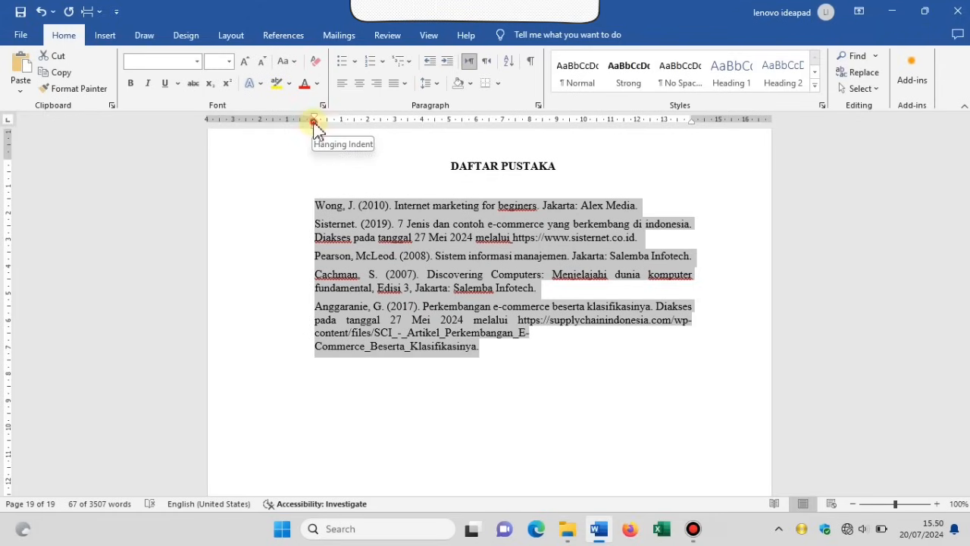
# Give the references a 1.25 cm hanging indent and sort them ascending alphabetically.
pyautogui.moveTo(314, 123); pyautogui.dragTo(356, 127)
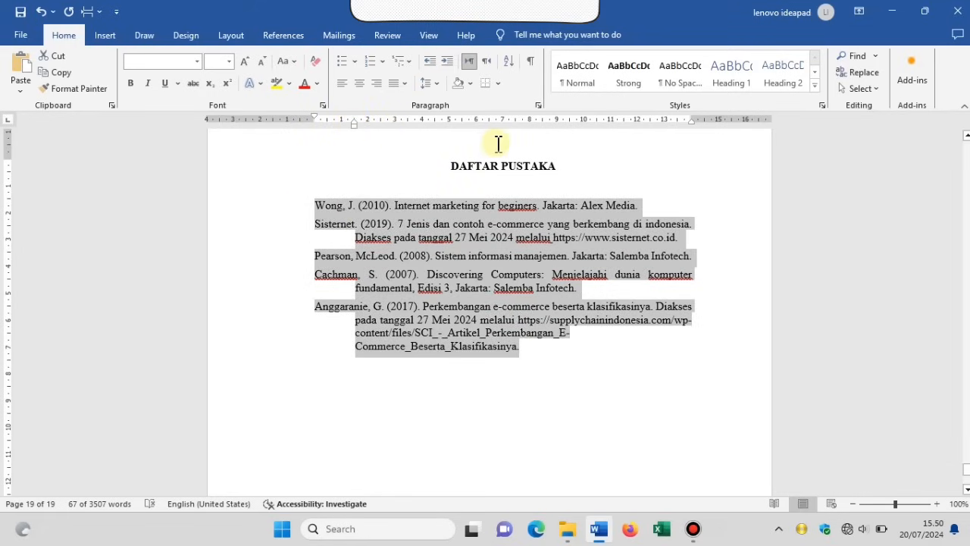
pyautogui.click(510, 67)
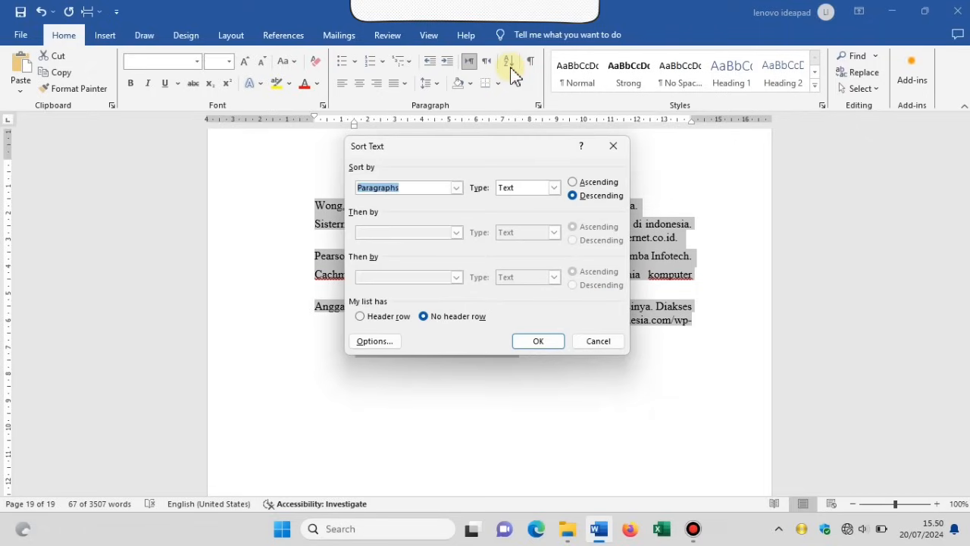
pyautogui.click(573, 184)
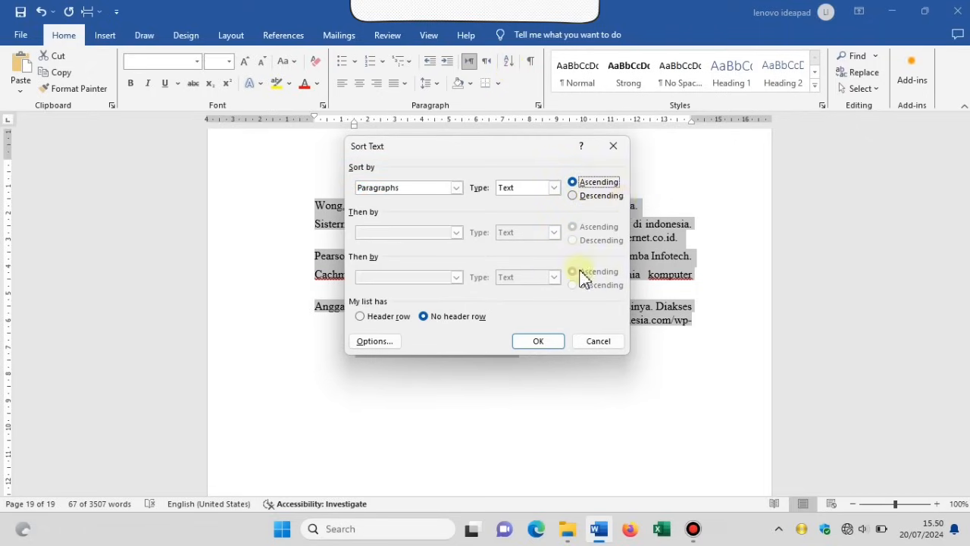
pyautogui.click(559, 344)
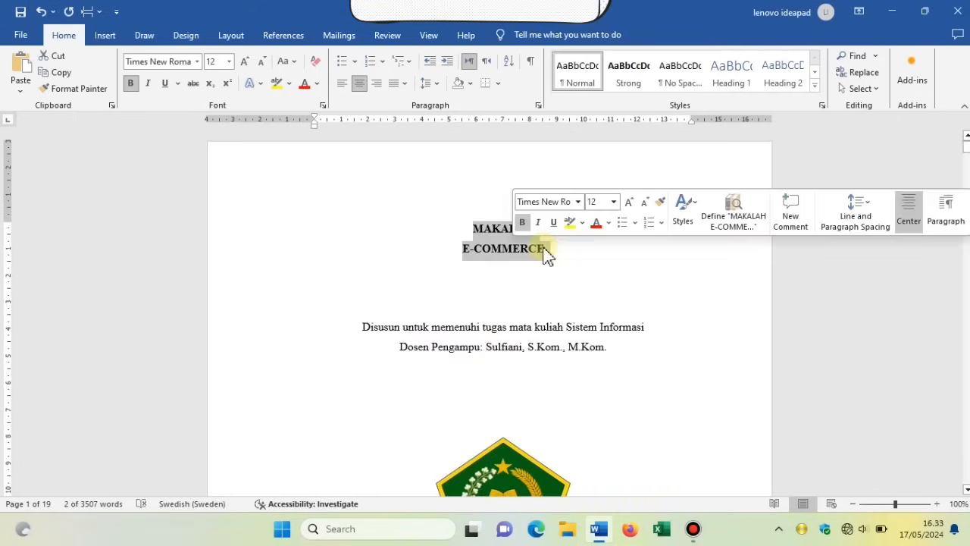
# Set the MAKALAH E-COMMERCE title to 16 pt and delete the blank lines above 2024.
pyautogui.click(615, 203)
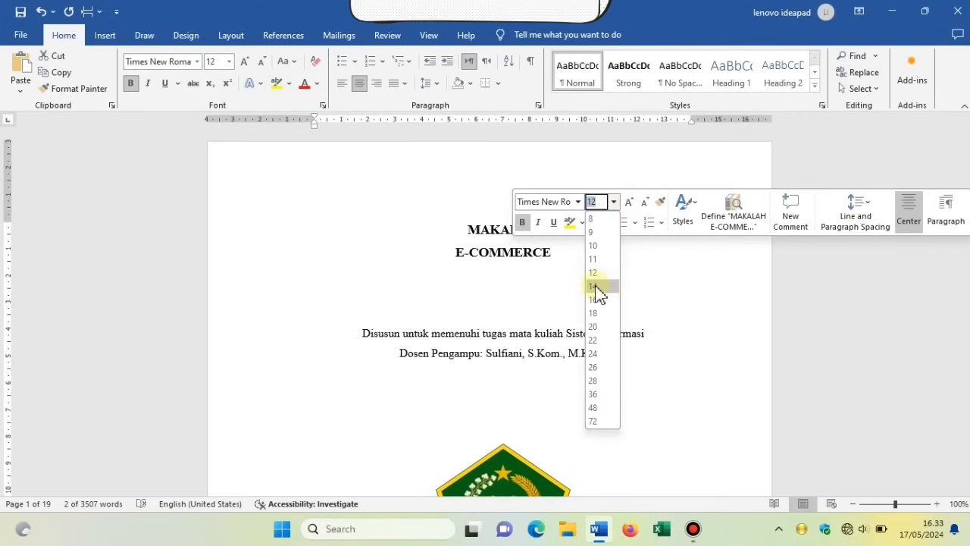
pyautogui.click(594, 298)
pyautogui.click(649, 303)
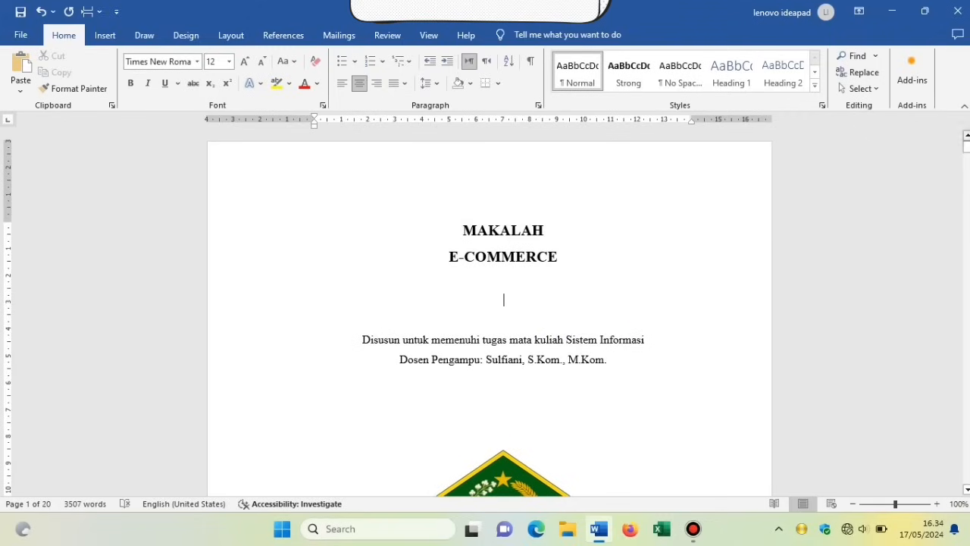
pyautogui.moveTo(966, 140); pyautogui.dragTo(966, 160)
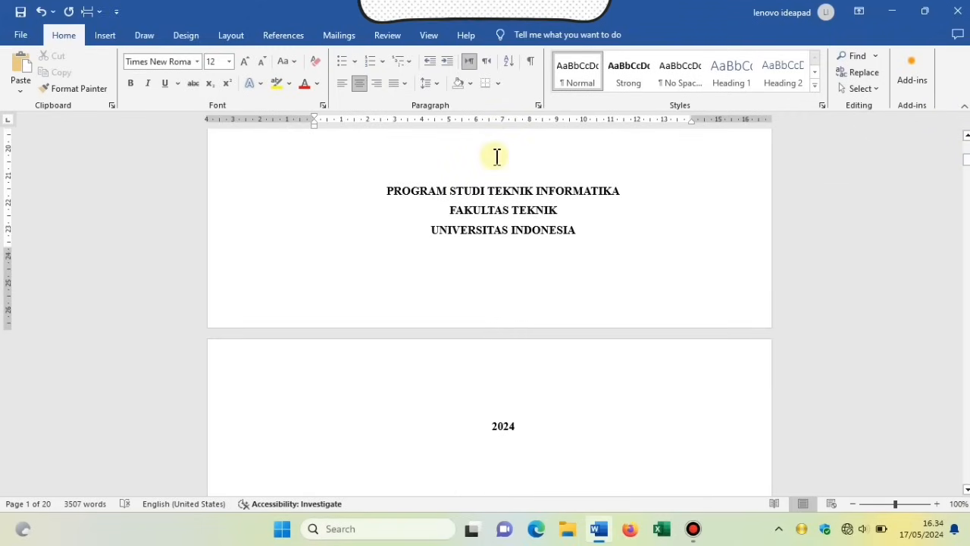
pyautogui.press('Delete')
pyautogui.press('Delete')
# Set the PROGRAM STUDI through 2024 institution block to 16 pt.
pyautogui.moveTo(390, 151); pyautogui.dragTo(550, 217)
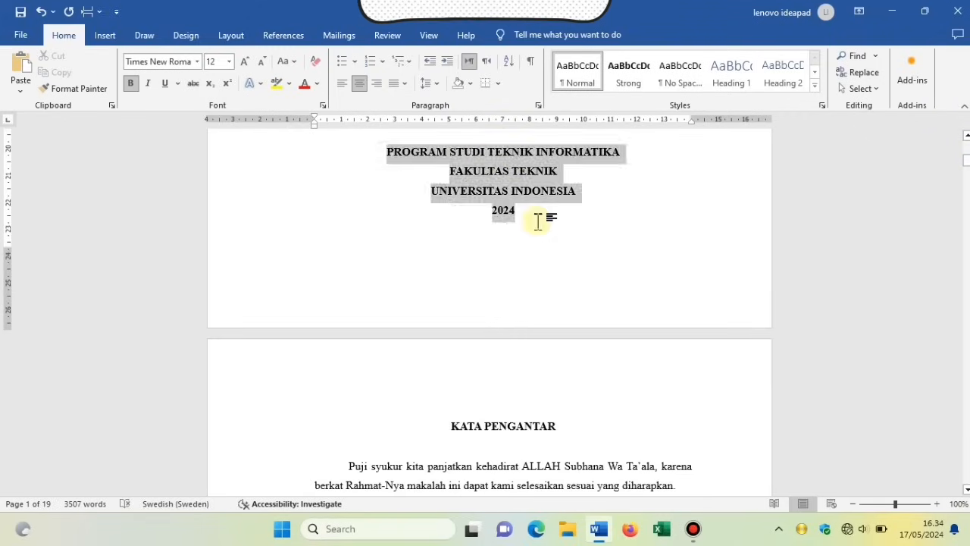
pyautogui.click(630, 170)
pyautogui.click(635, 260)
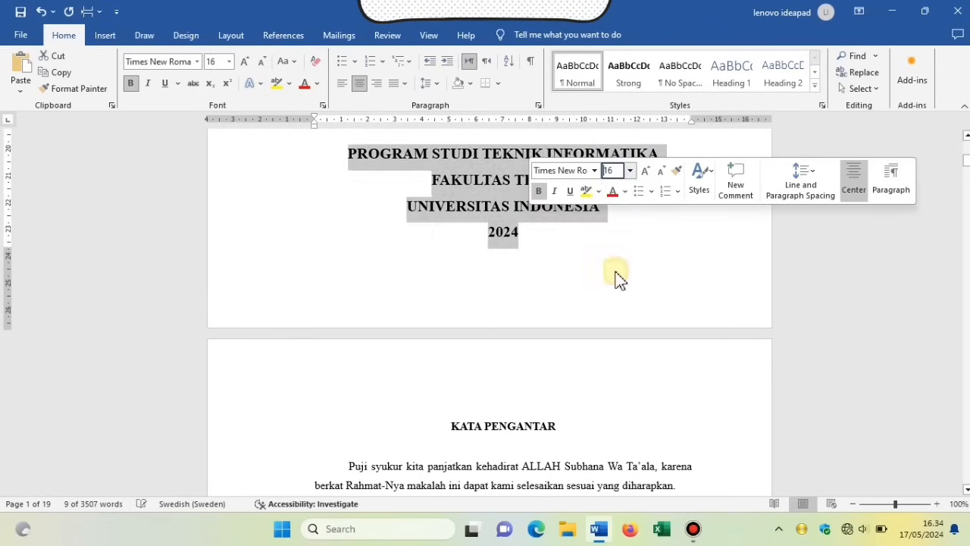
pyautogui.click(667, 266)
pyautogui.moveTo(967, 161); pyautogui.dragTo(968, 162)
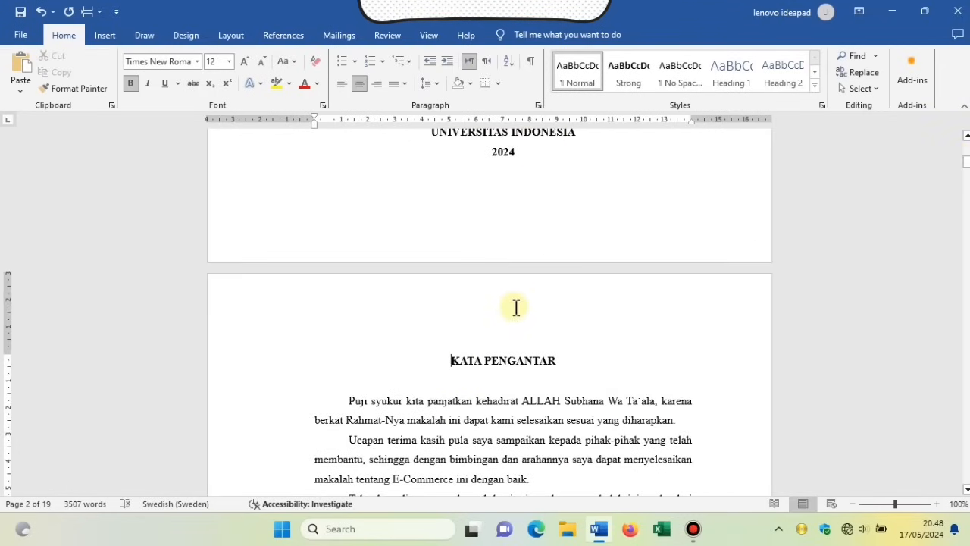
# Insert a next-page section break before the KATA PENGANTAR page.
pyautogui.doubleClick(515, 307)
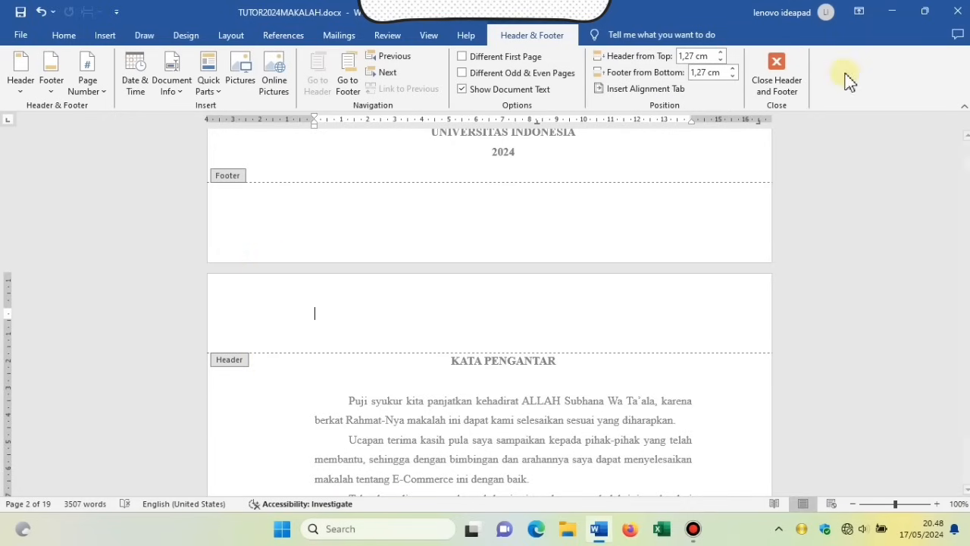
pyautogui.click(788, 83)
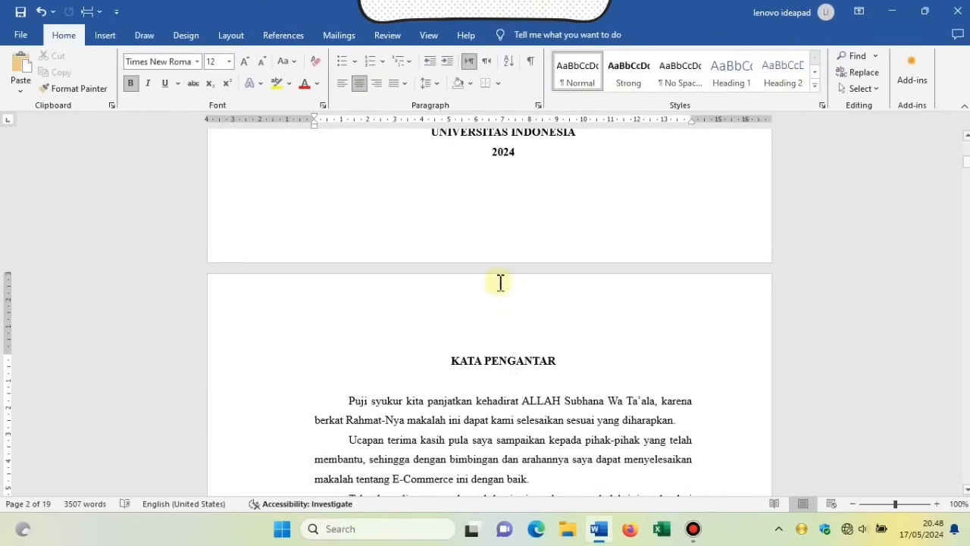
pyautogui.click(437, 361)
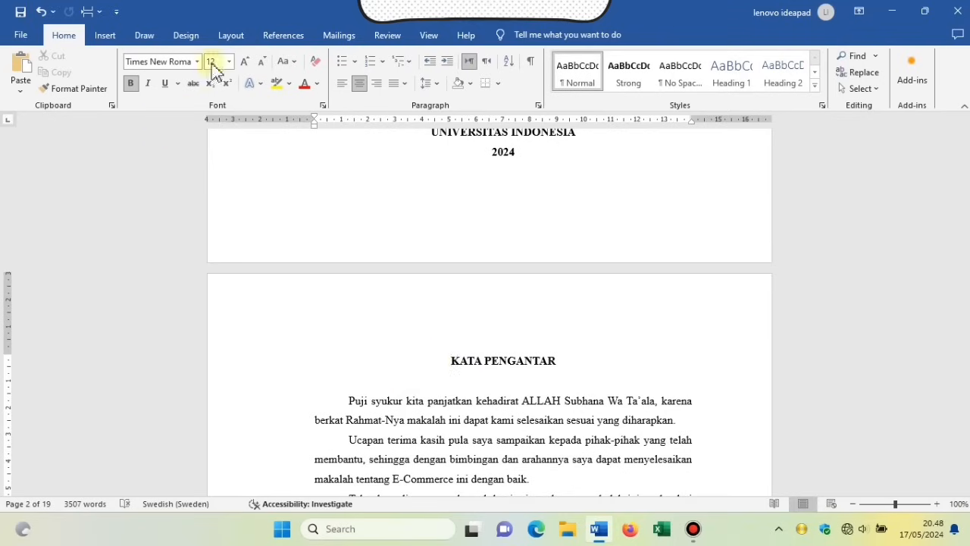
pyautogui.click(229, 35)
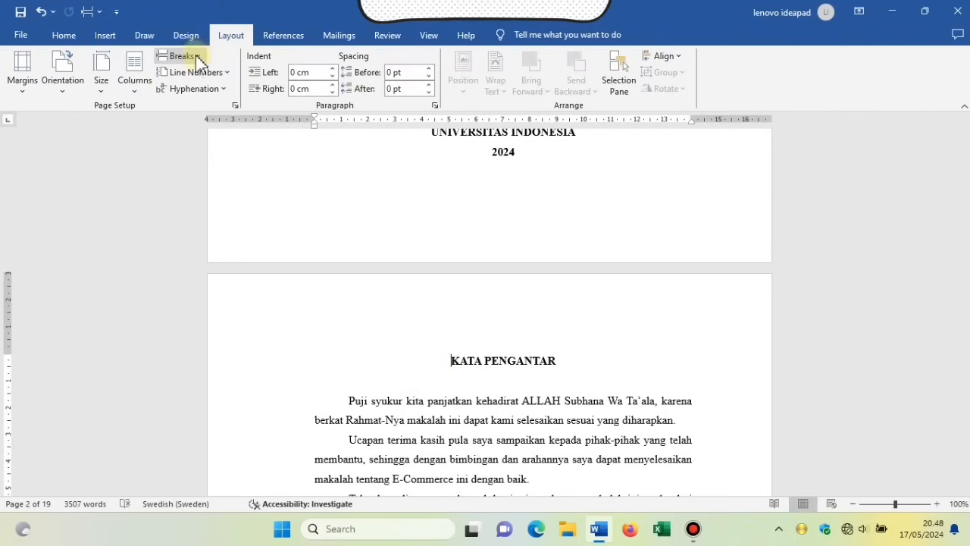
pyautogui.click(203, 59)
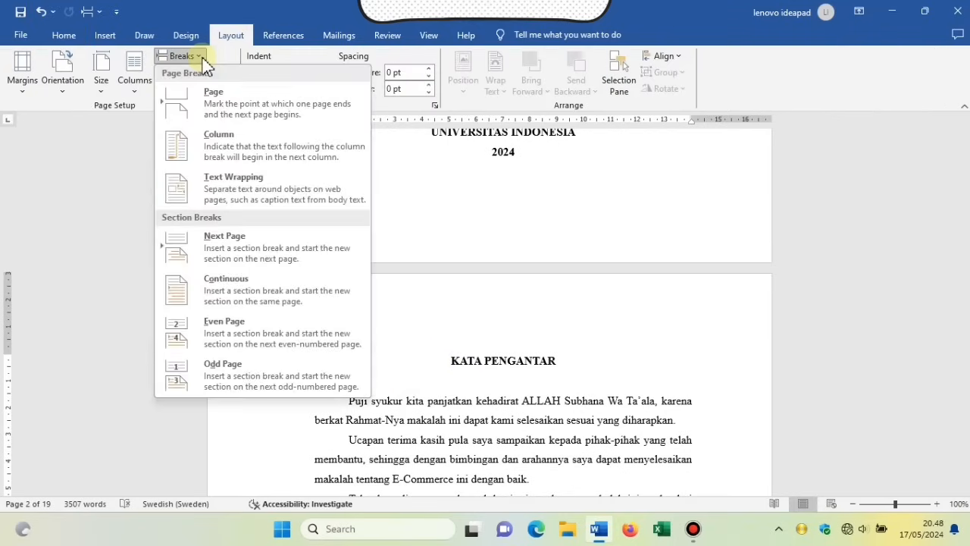
pyautogui.click(175, 251)
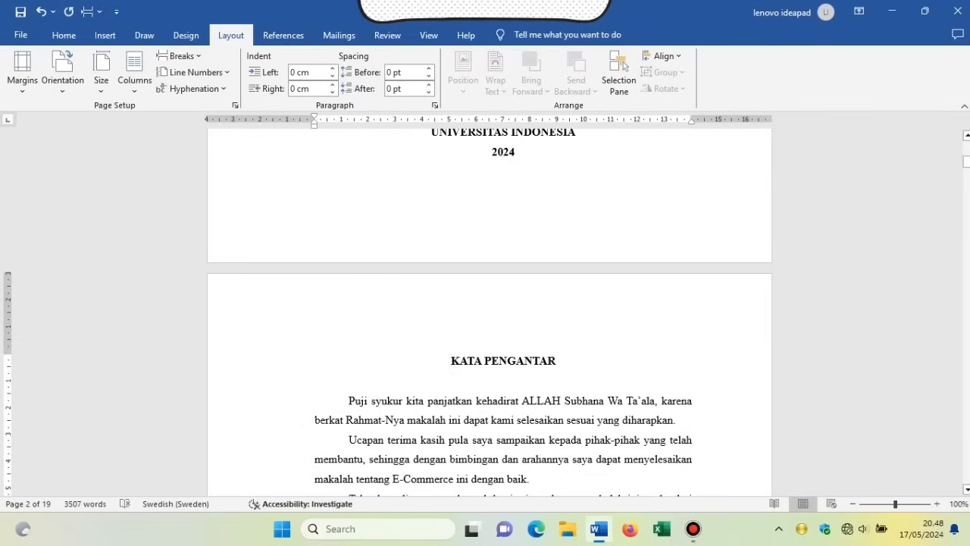
# Insert a next-page section break before BAB I and open that page's header.
pyautogui.moveTo(967, 167); pyautogui.dragTo(968, 205)
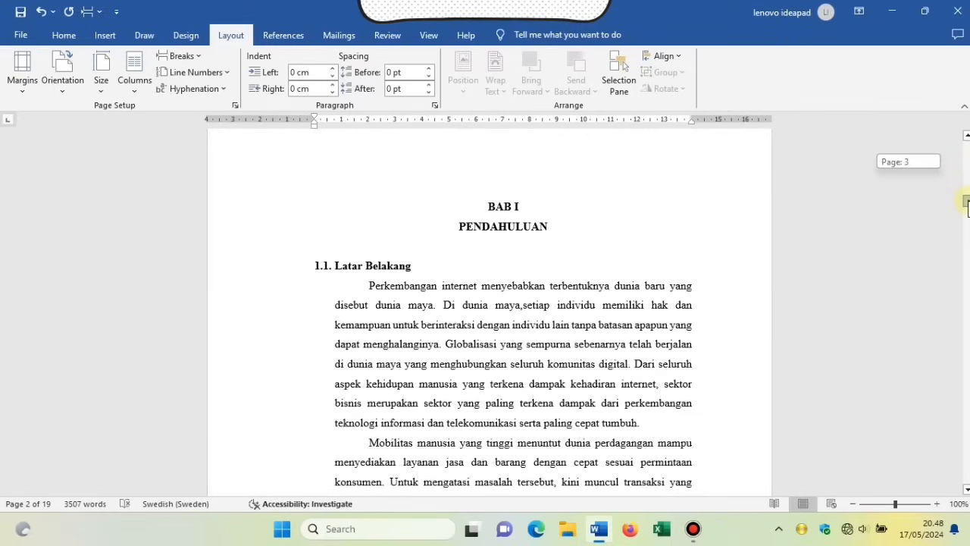
pyautogui.click(478, 209)
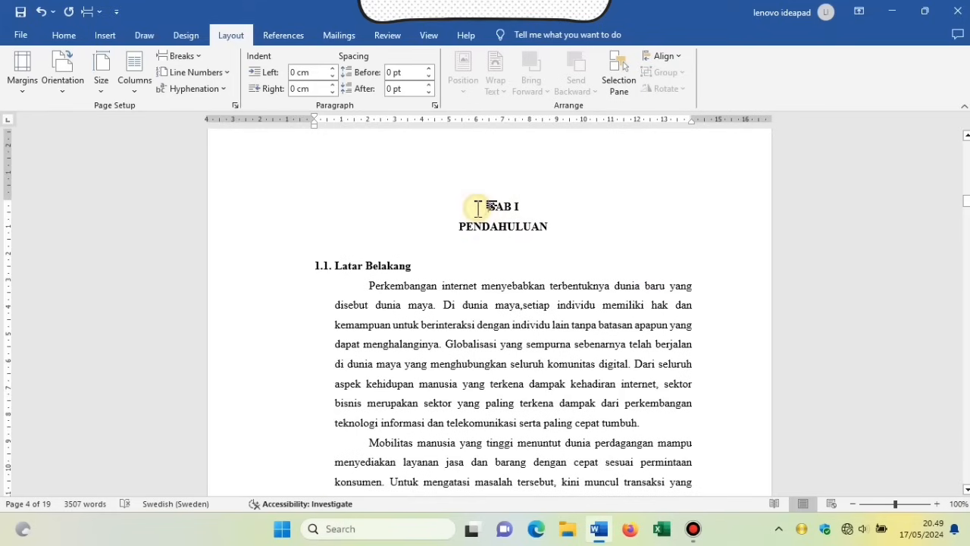
pyautogui.click(192, 59)
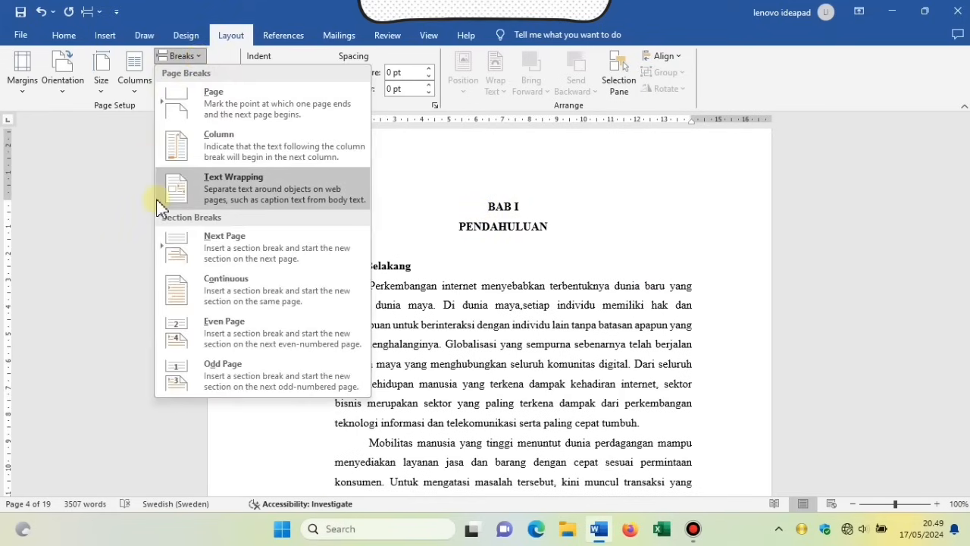
pyautogui.click(173, 253)
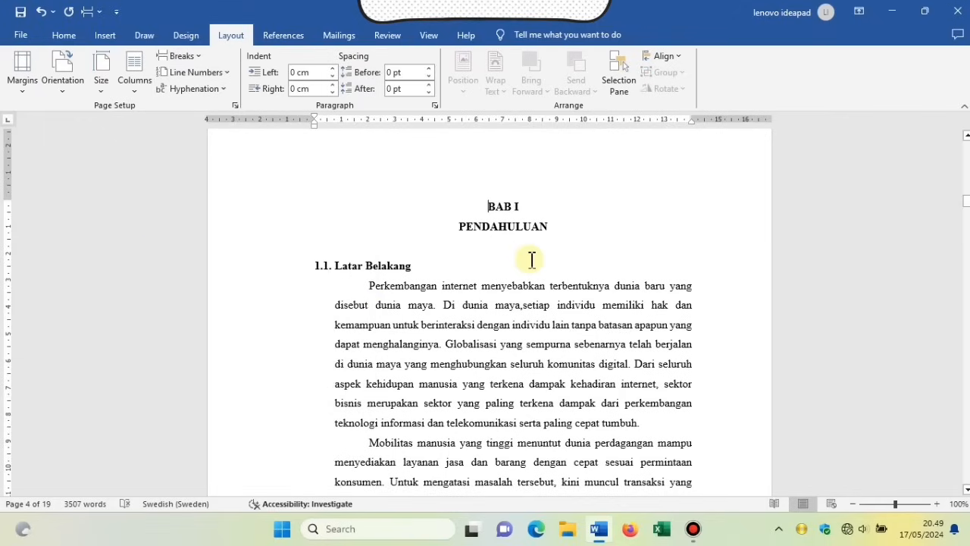
pyautogui.doubleClick(505, 159)
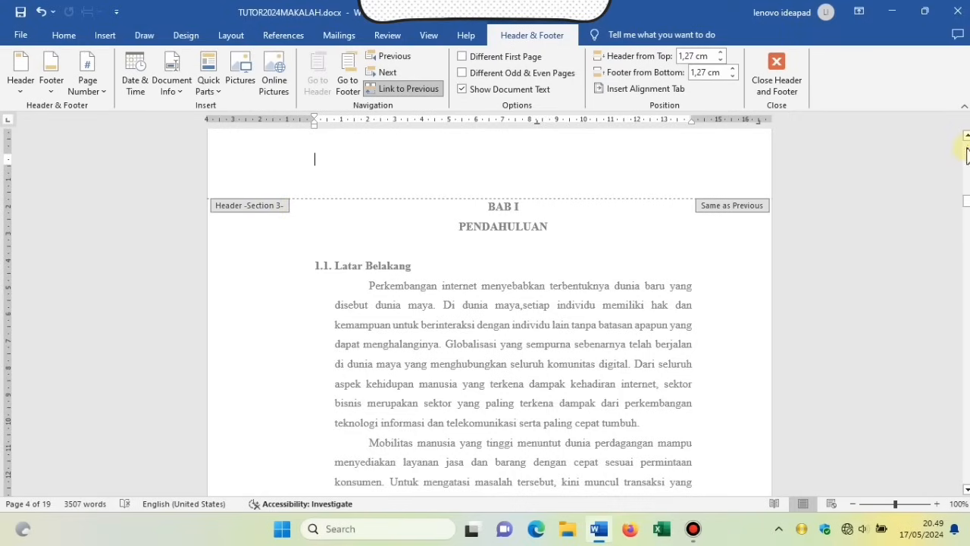
# Scroll up to the Daftar Isi page and open its Section 2 footer for editing.
pyautogui.moveTo(966, 200); pyautogui.dragTo(966, 165)
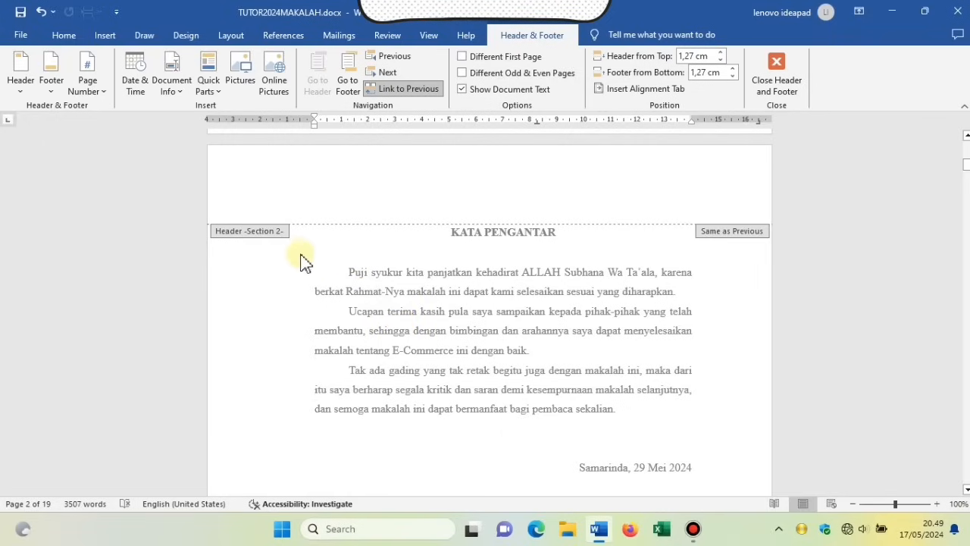
pyautogui.moveTo(967, 171); pyautogui.dragTo(966, 151)
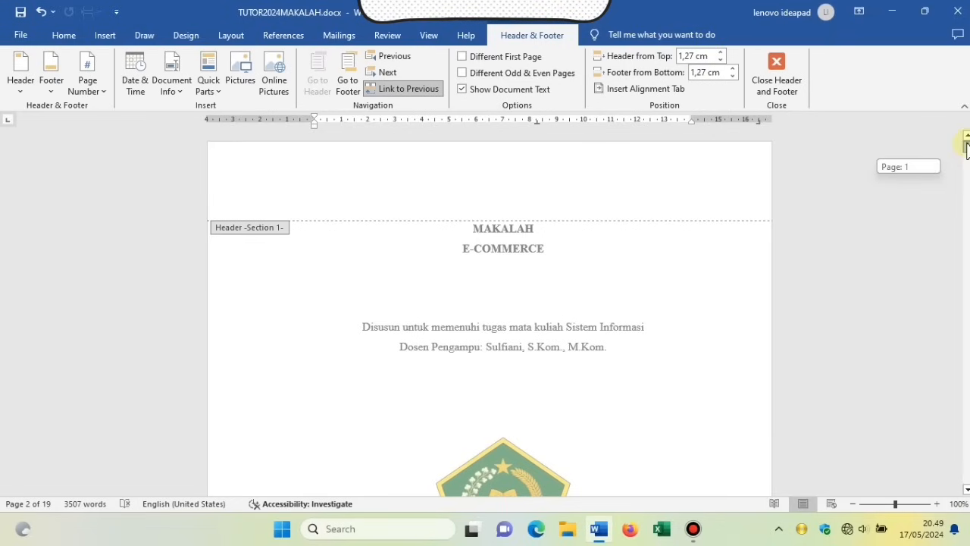
pyautogui.moveTo(967, 149); pyautogui.dragTo(966, 182)
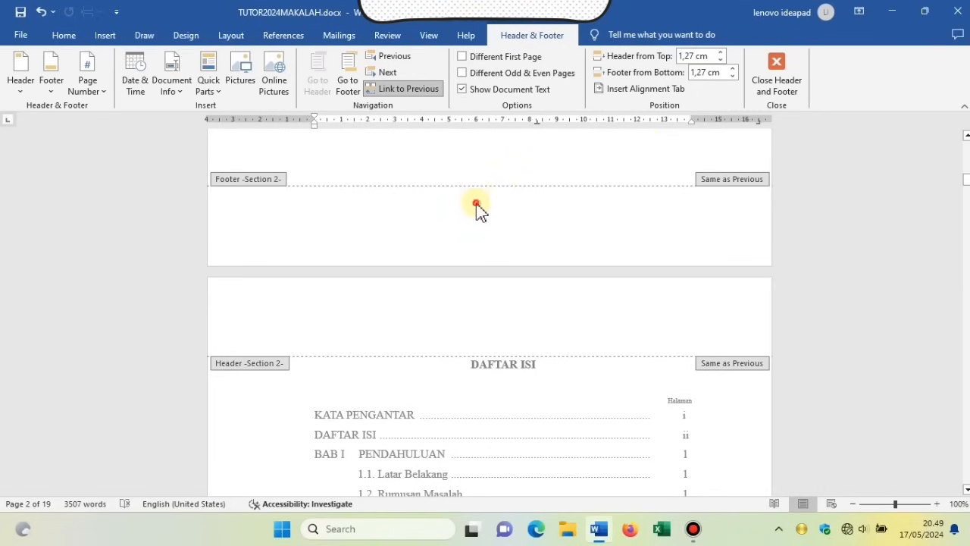
pyautogui.click(476, 206)
pyautogui.press('Escape')
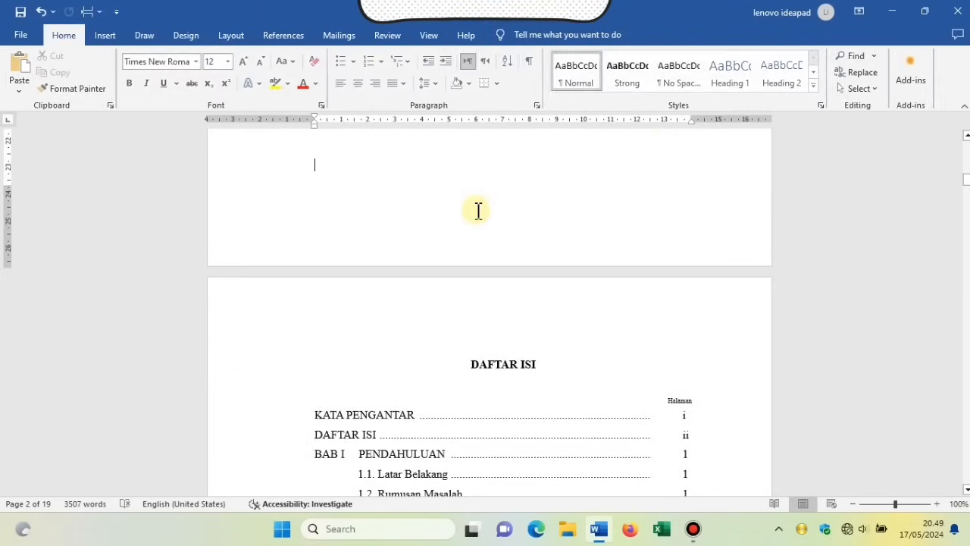
pyautogui.doubleClick(478, 210)
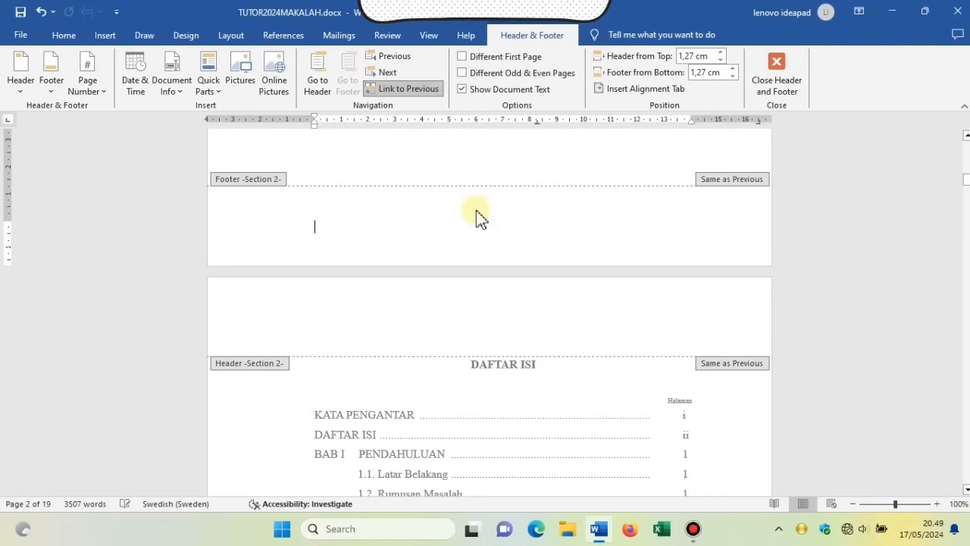
pyautogui.click(86, 91)
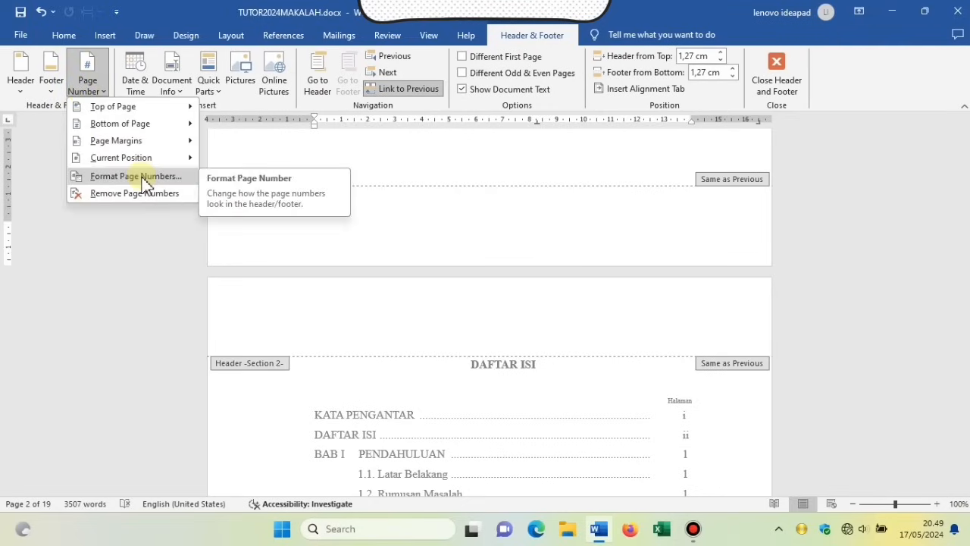
# Format Section 2 page numbers as lowercase roman numerals i, ii, iii starting at i.
pyautogui.click(141, 179)
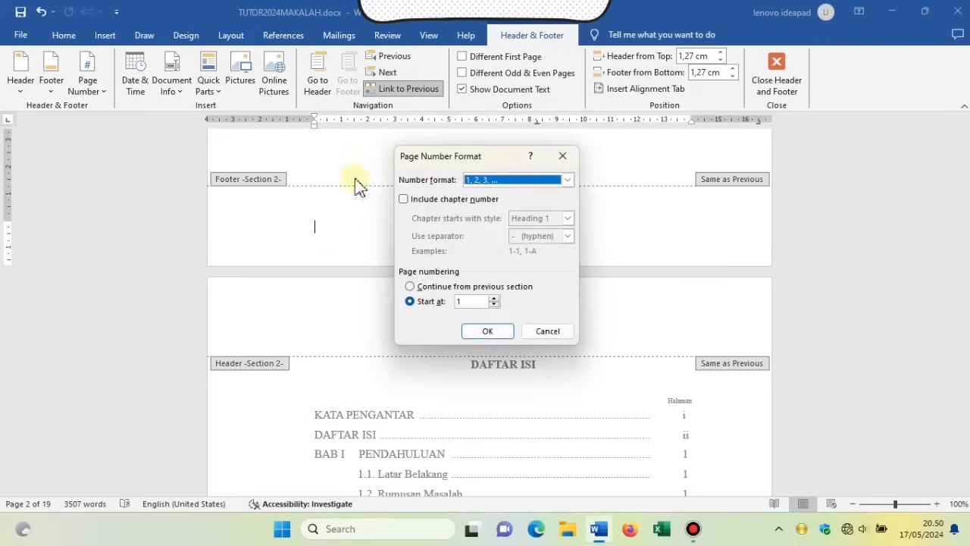
pyautogui.click(569, 182)
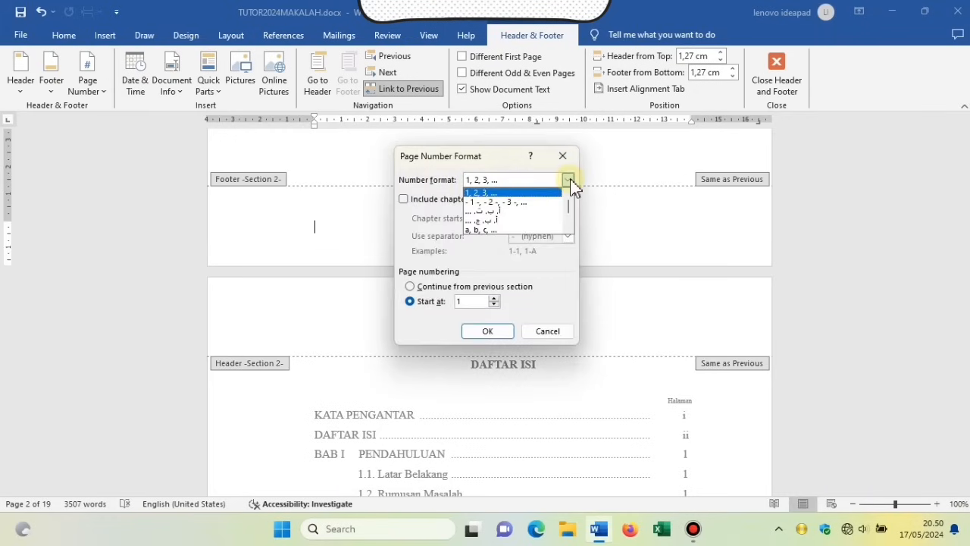
pyautogui.moveTo(568, 208); pyautogui.dragTo(570, 220)
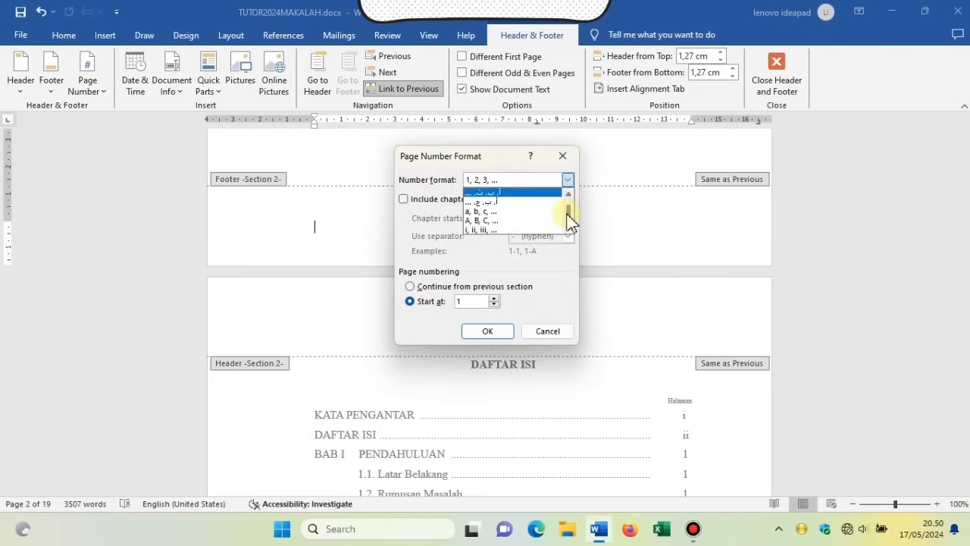
pyautogui.click(529, 230)
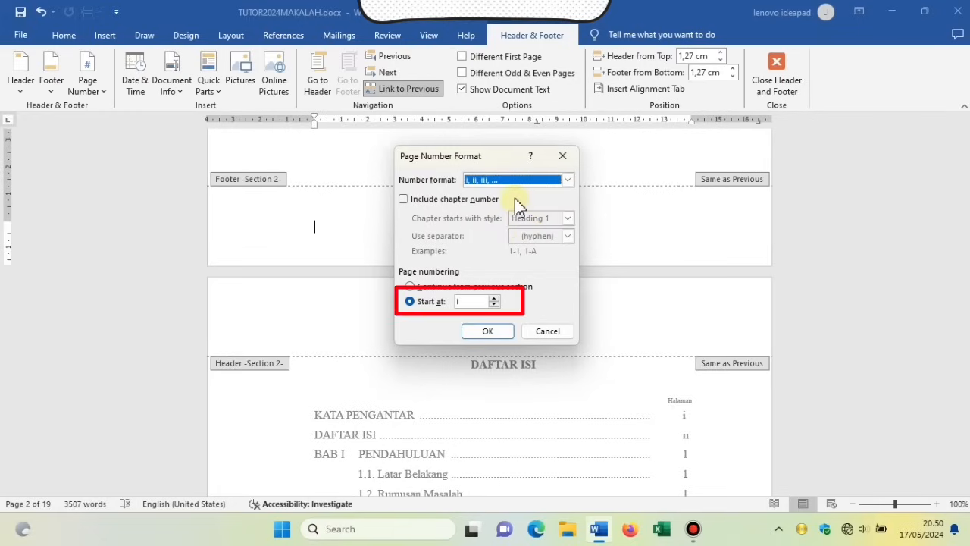
pyautogui.click(488, 332)
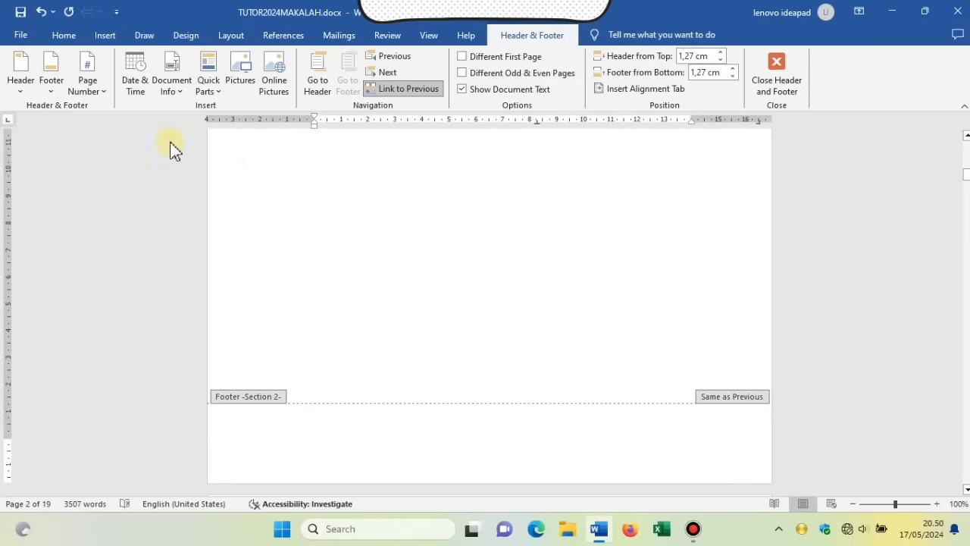
# Insert a centred Plain Number 2 page number at the bottom of the Section 2 footer.
pyautogui.click(94, 88)
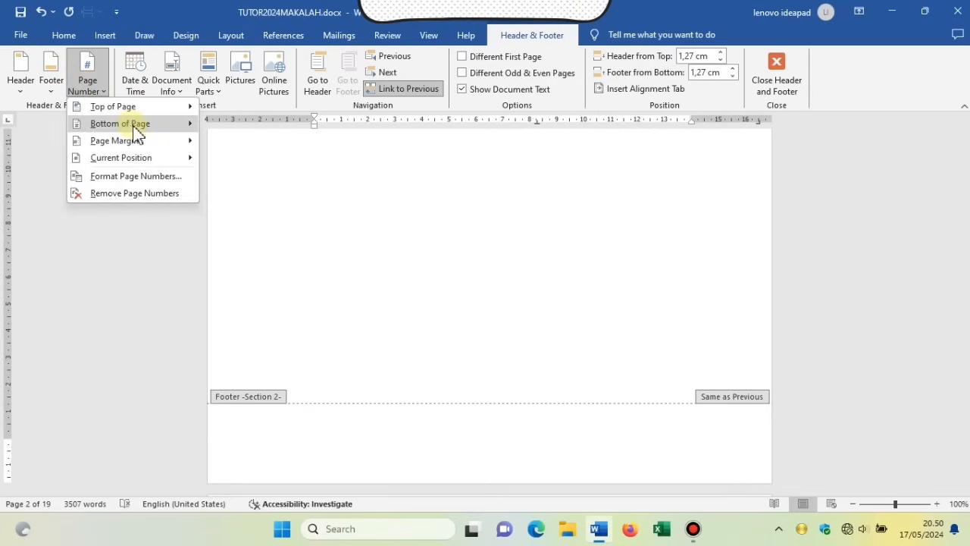
pyautogui.moveTo(137, 132)
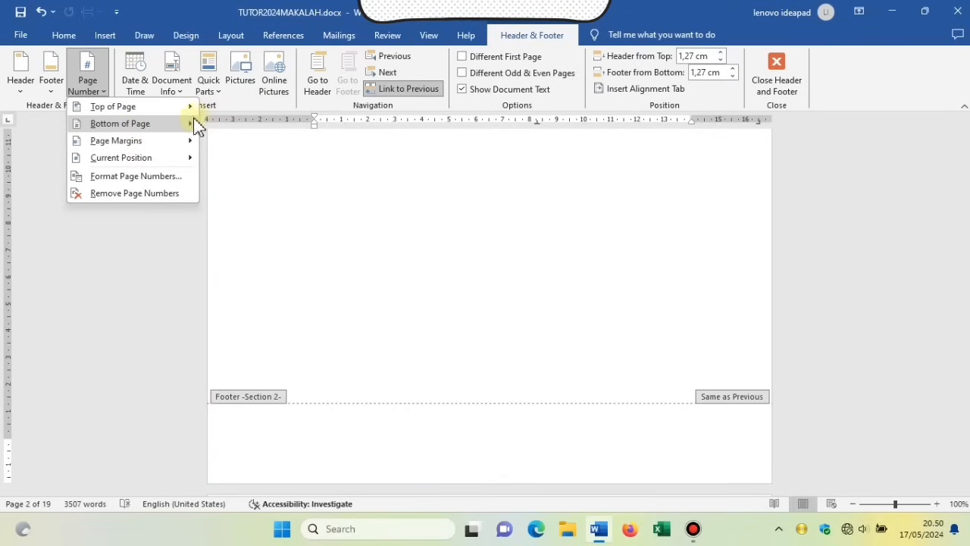
pyautogui.moveTo(187, 130)
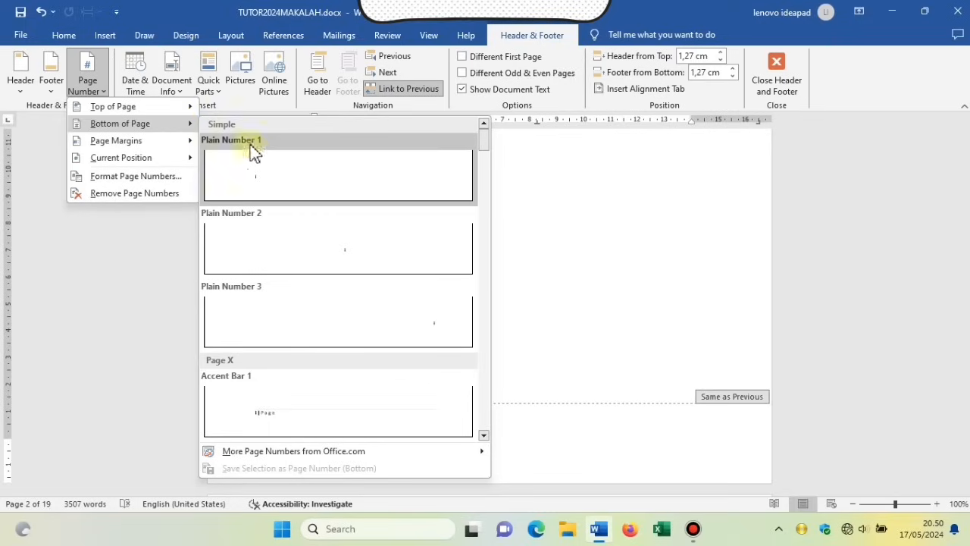
pyautogui.click(309, 244)
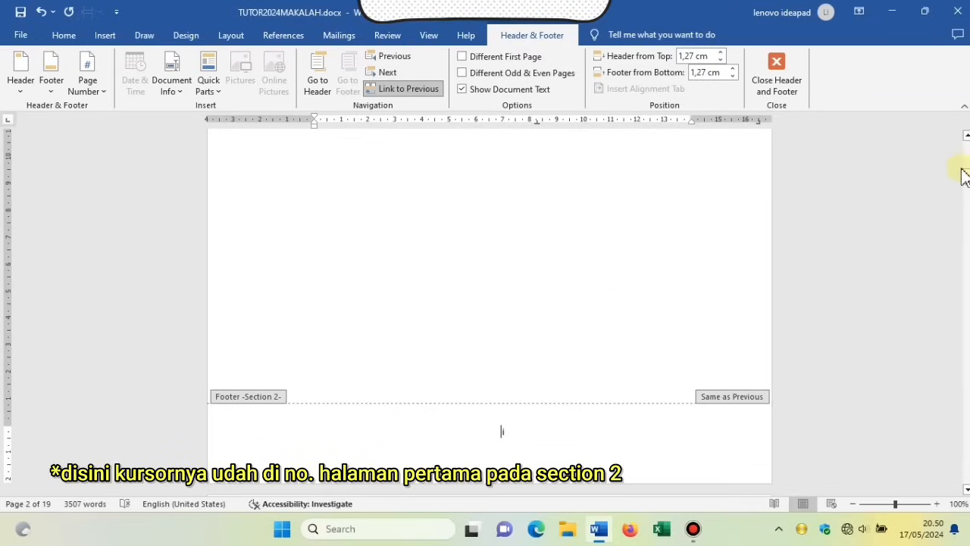
pyautogui.moveTo(967, 180)
pyautogui.mouseDown()
pyautogui.moveTo(967, 162)
pyautogui.moveTo(967, 213)
pyautogui.moveTo(968, 161)
pyautogui.mouseUp()
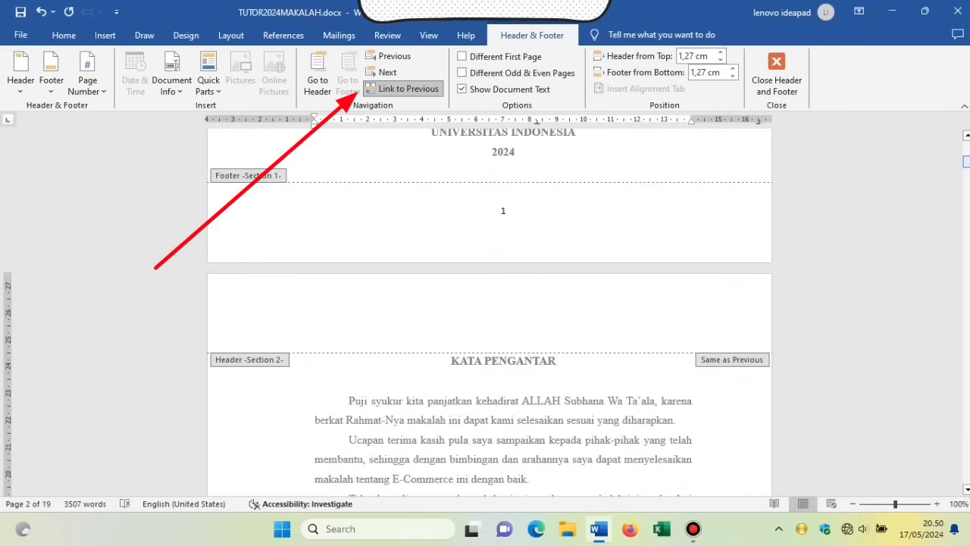
# Unlink the Section 2 footer from Section 1 and delete page number 1 from the cover.
pyautogui.click(426, 90)
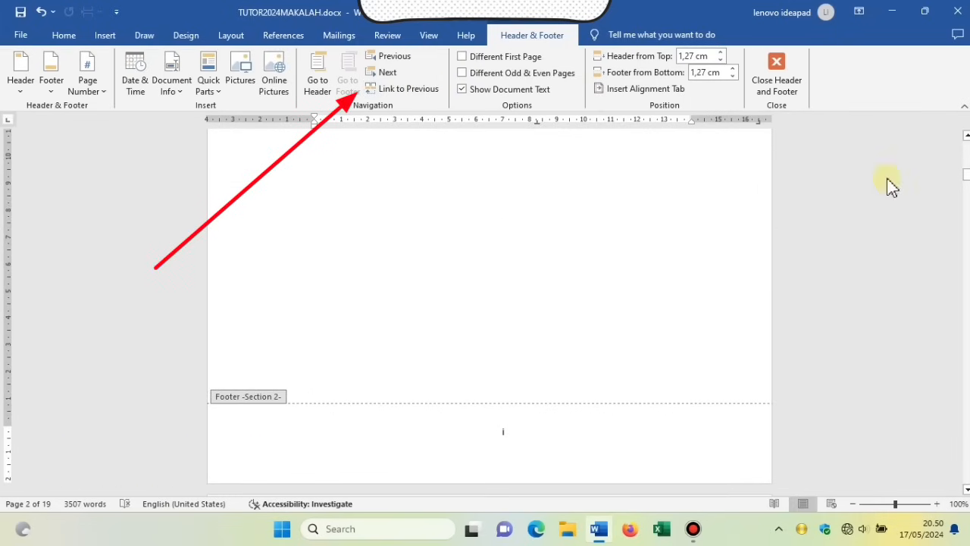
pyautogui.moveTo(967, 176); pyautogui.dragTo(967, 162)
pyautogui.click(511, 210)
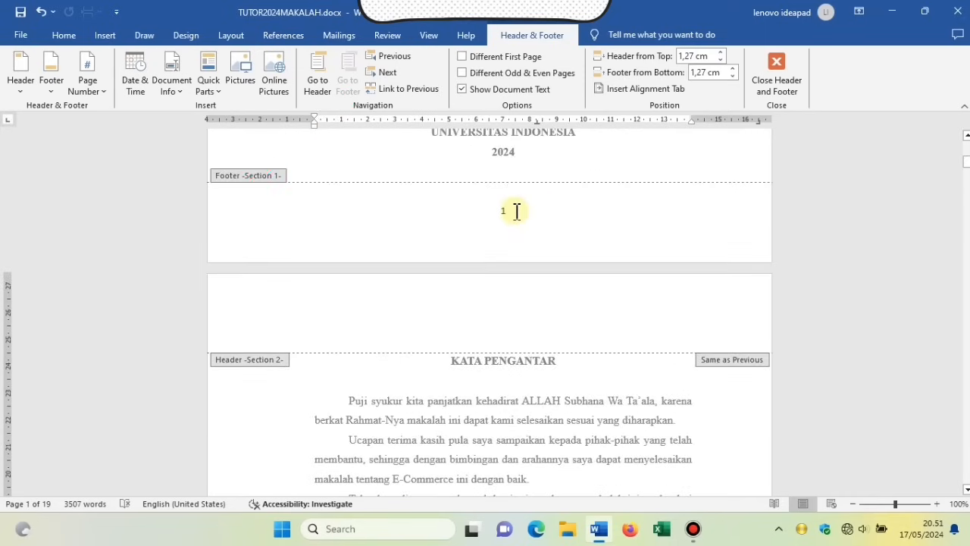
pyautogui.moveTo(516, 212); pyautogui.dragTo(498, 212)
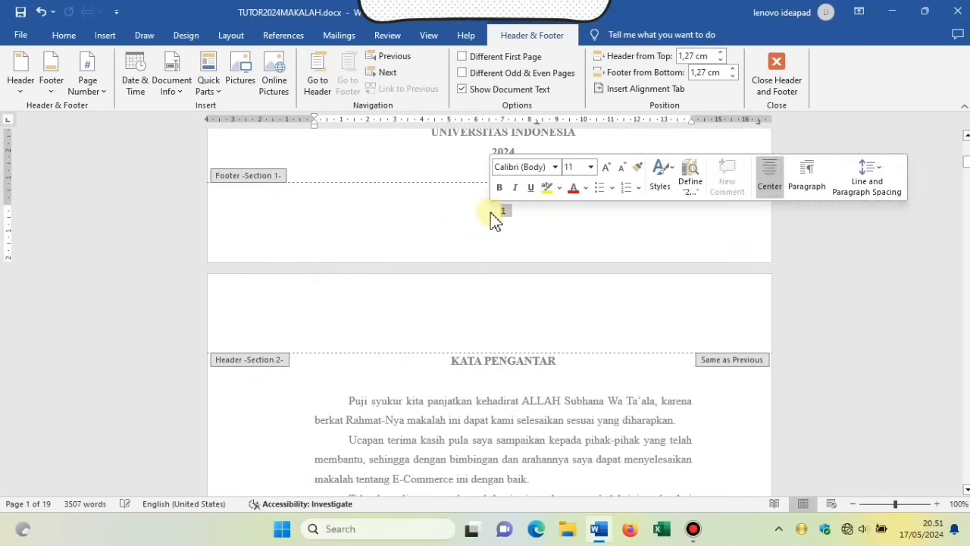
pyautogui.press('Delete')
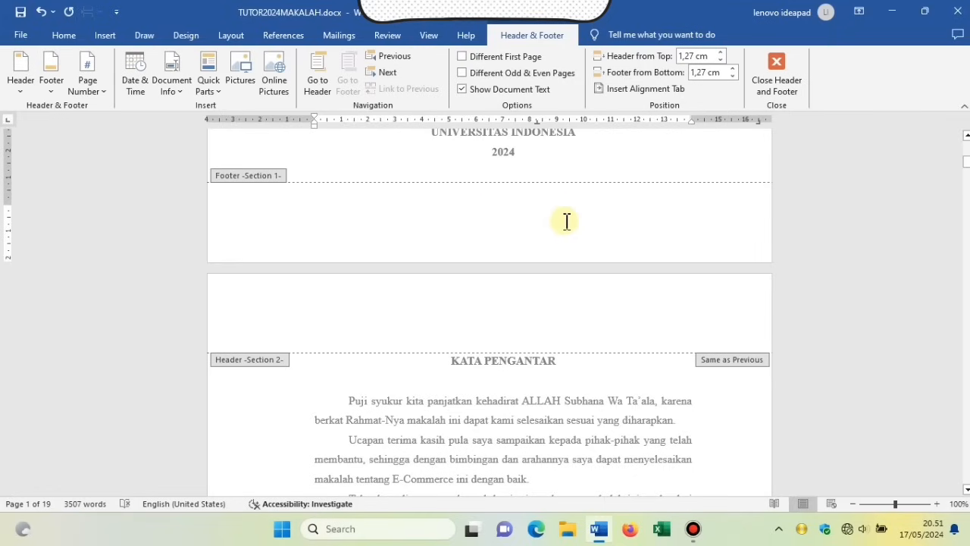
pyautogui.moveTo(968, 165); pyautogui.dragTo(967, 212)
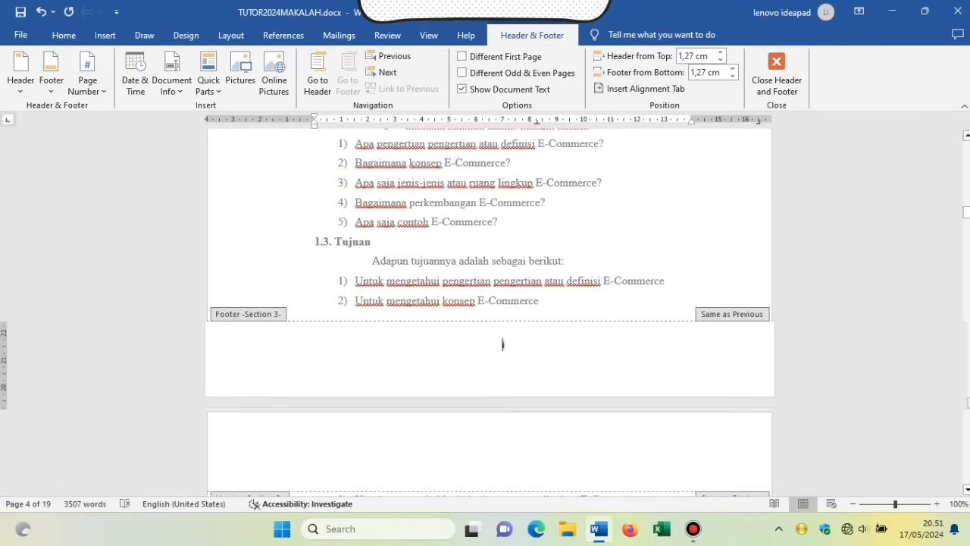
# Number Section 3 pages in Arabic numerals from 1 to 16 at the bottom, then close footer editing.
pyautogui.click(503, 344)
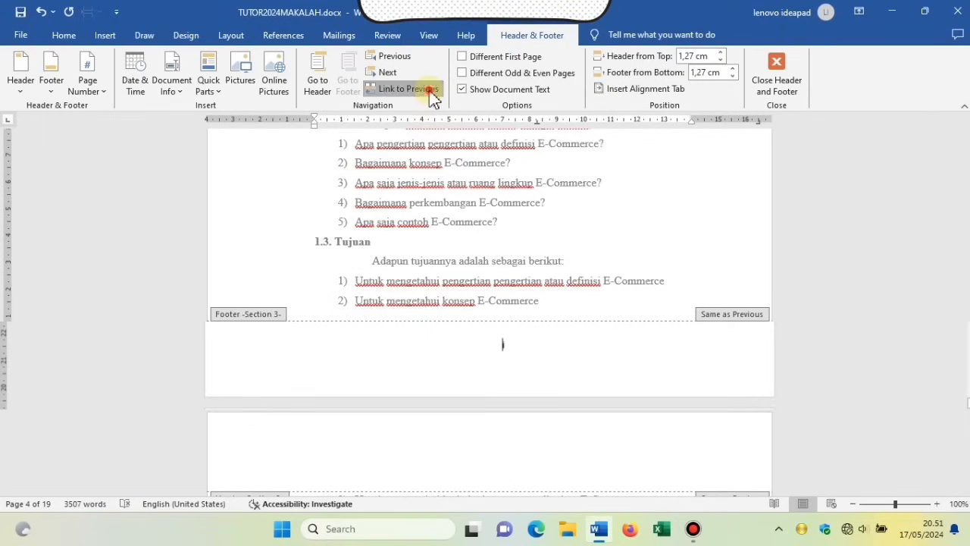
pyautogui.click(87, 84)
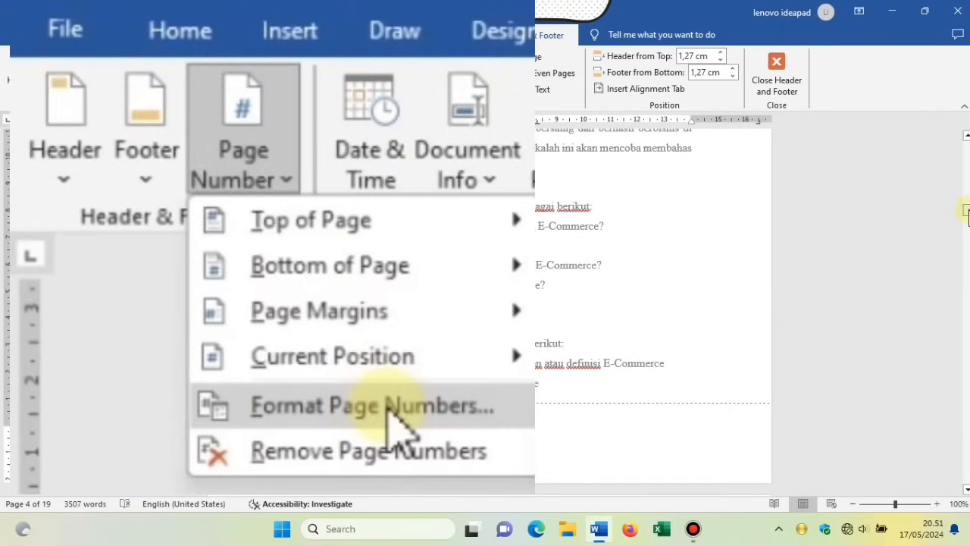
pyautogui.moveTo(969, 210); pyautogui.dragTo(969, 198)
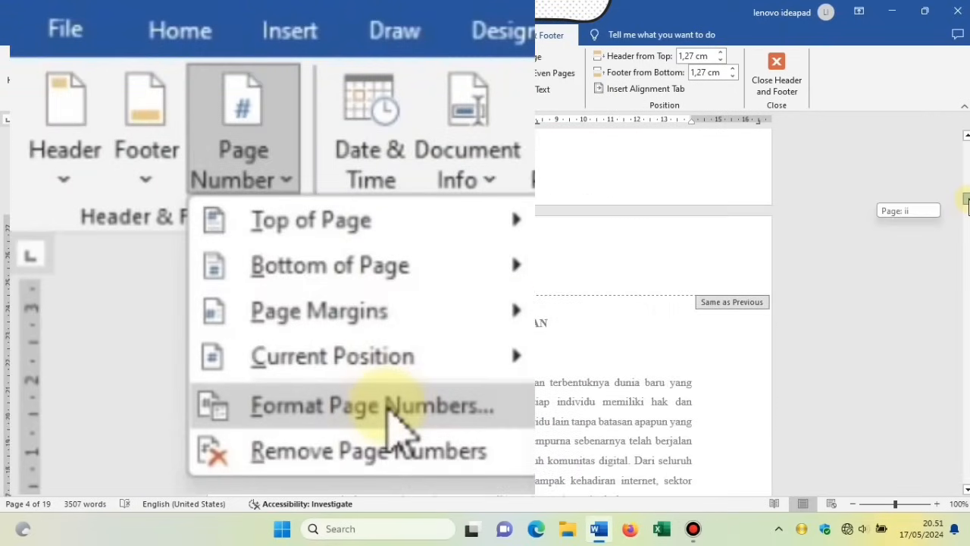
pyautogui.click(390, 409)
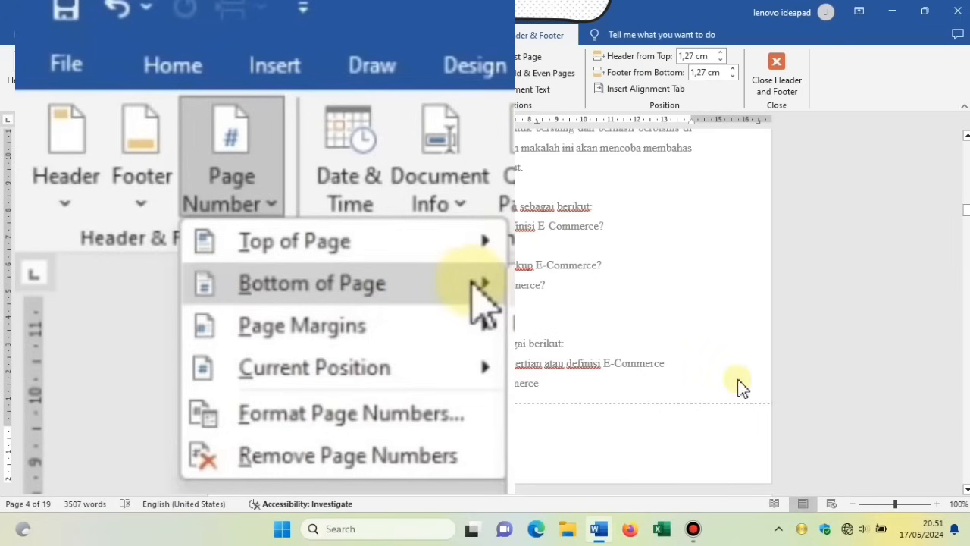
pyautogui.moveTo(969, 210); pyautogui.dragTo(968, 233)
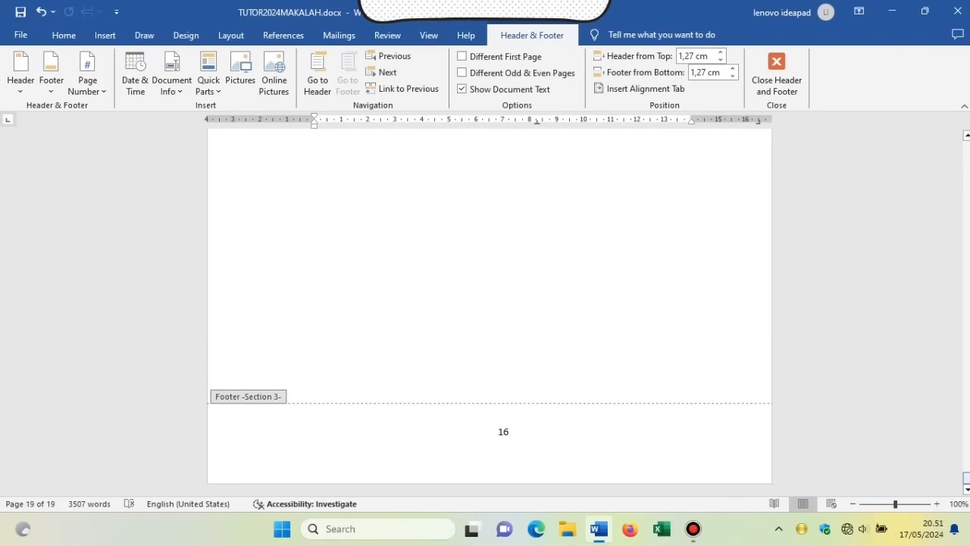
pyautogui.click(789, 87)
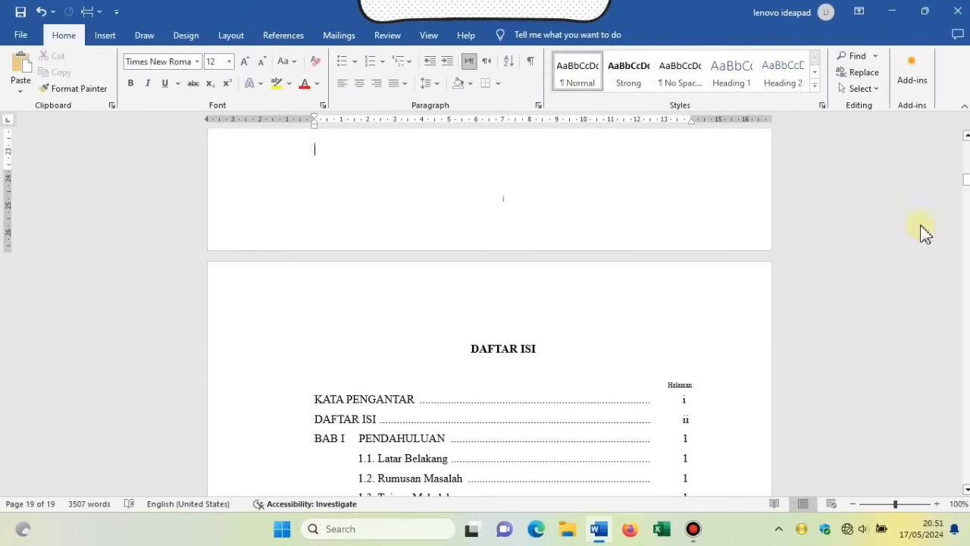
pyautogui.moveTo(967, 180)
pyautogui.mouseDown()
pyautogui.moveTo(967, 189)
pyautogui.moveTo(962, 180)
pyautogui.mouseUp()
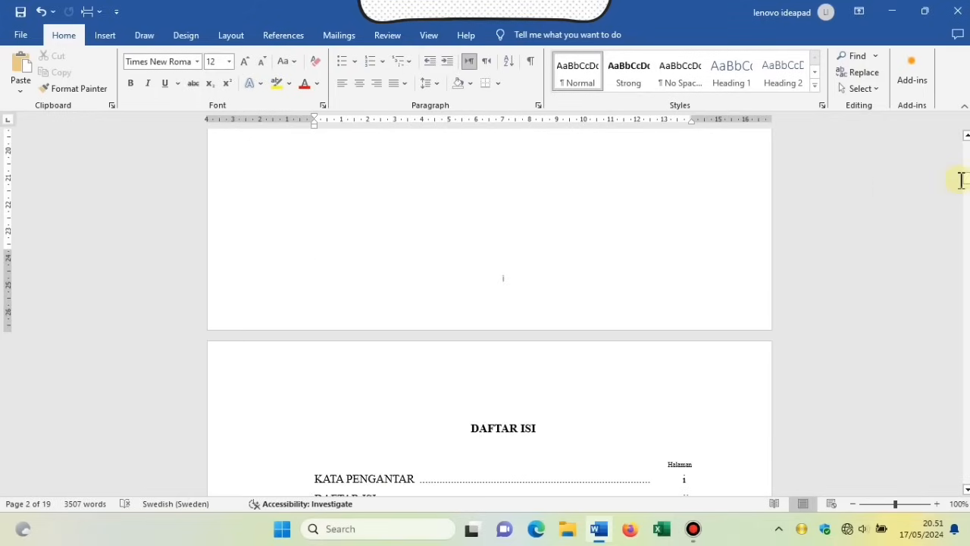
pyautogui.click(909, 504)
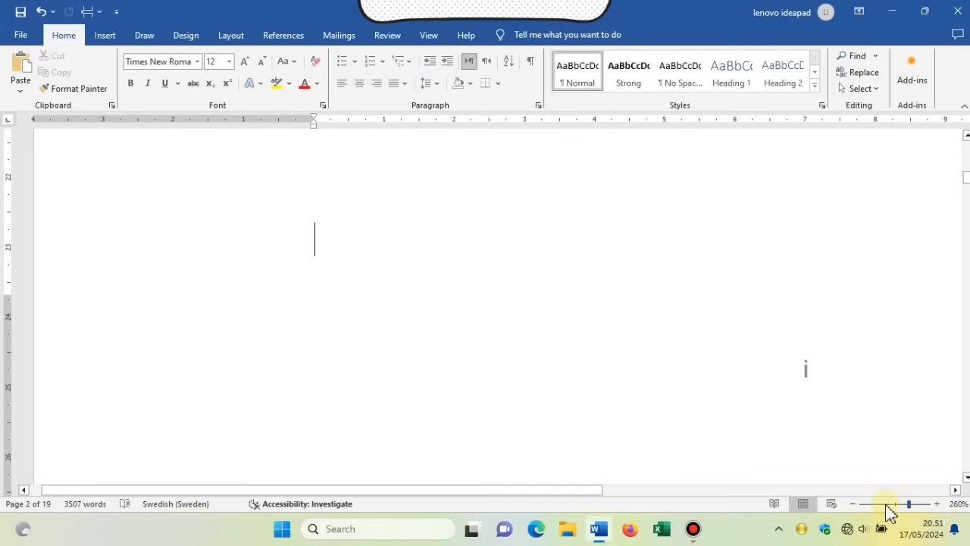
pyautogui.click(854, 504)
pyautogui.click(855, 504)
pyautogui.click(854, 504)
pyautogui.click(855, 504)
pyautogui.click(854, 504)
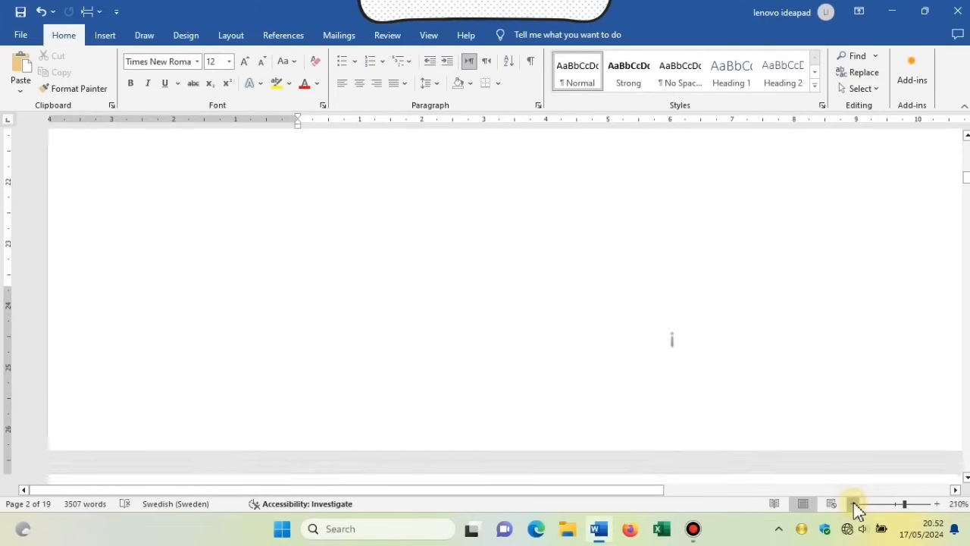
pyautogui.click(853, 504)
pyautogui.click(853, 504)
pyautogui.click(853, 504)
pyautogui.click(852, 505)
pyautogui.click(852, 504)
pyautogui.click(852, 504)
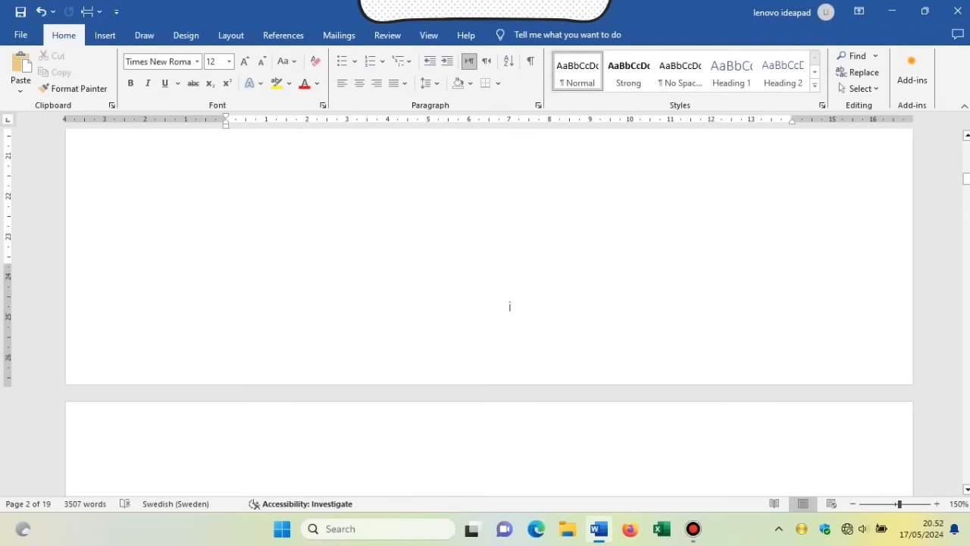
pyautogui.moveTo(966, 179); pyautogui.dragTo(966, 141)
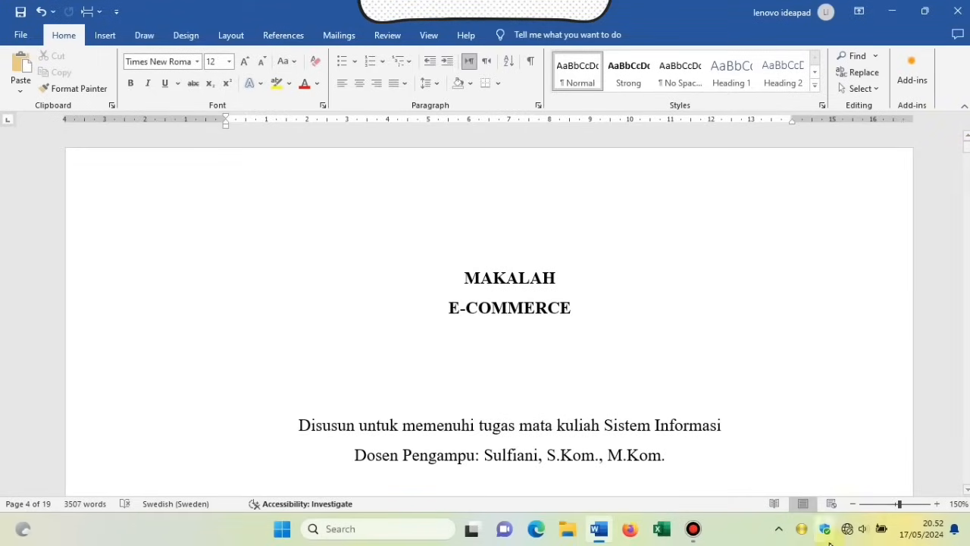
pyautogui.click(853, 504)
pyautogui.click(855, 504)
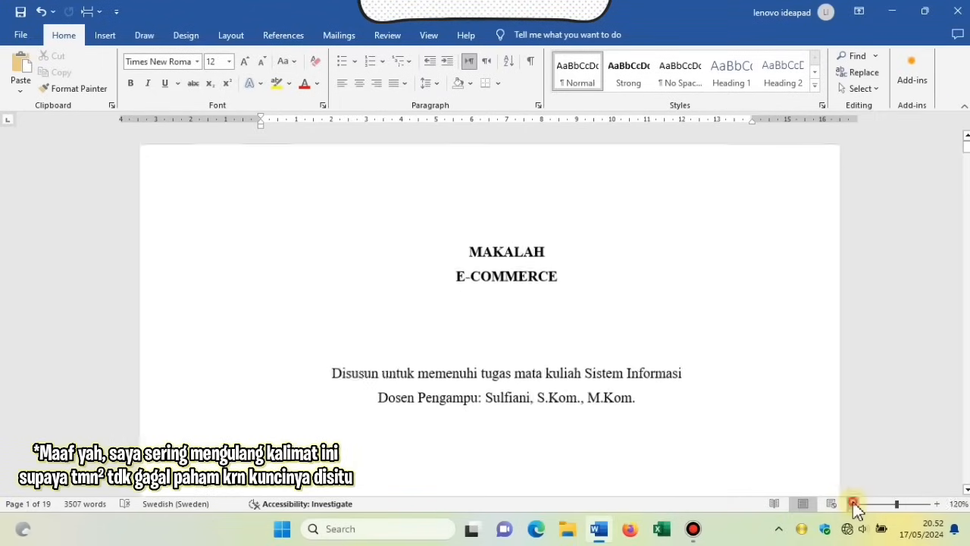
pyautogui.click(854, 504)
pyautogui.click(854, 504)
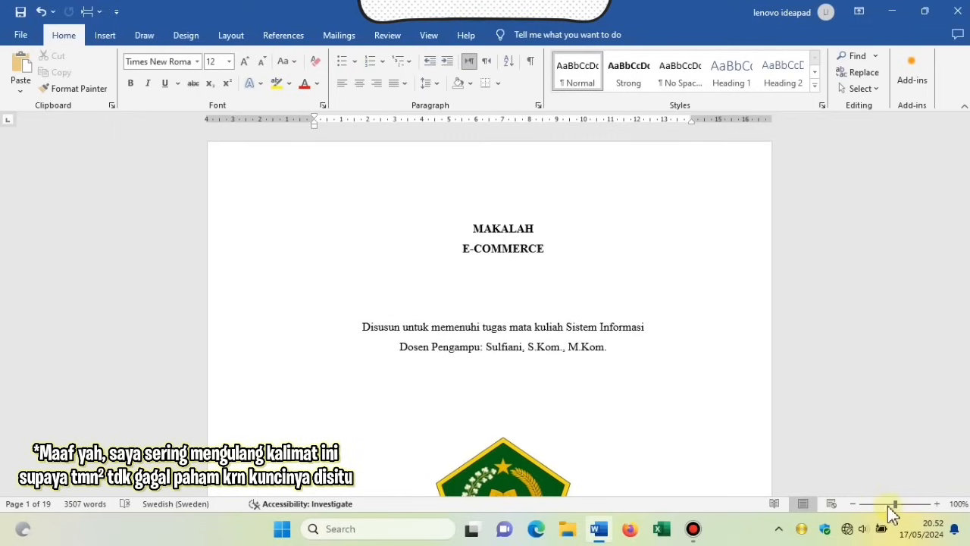
pyautogui.moveTo(895, 504); pyautogui.dragTo(877, 504)
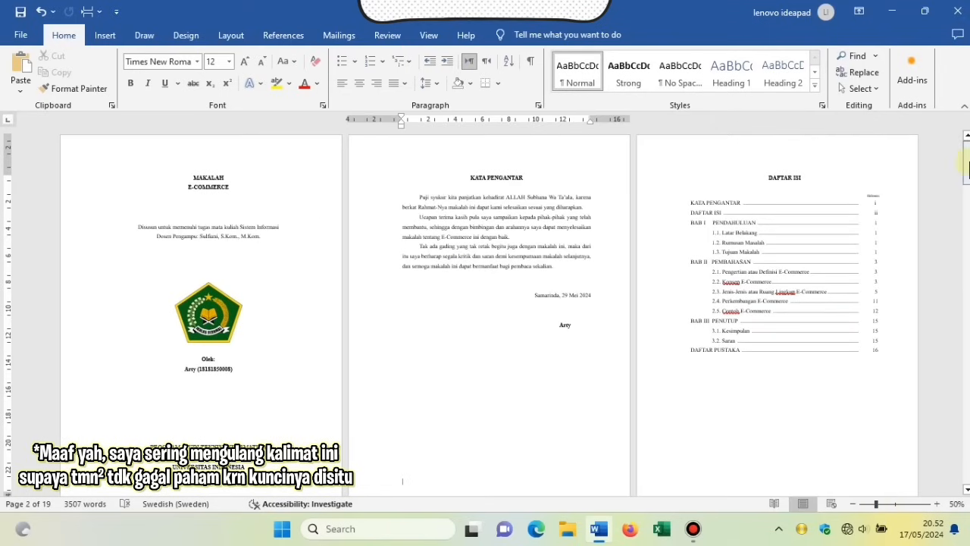
pyautogui.moveTo(968, 163); pyautogui.dragTo(967, 294)
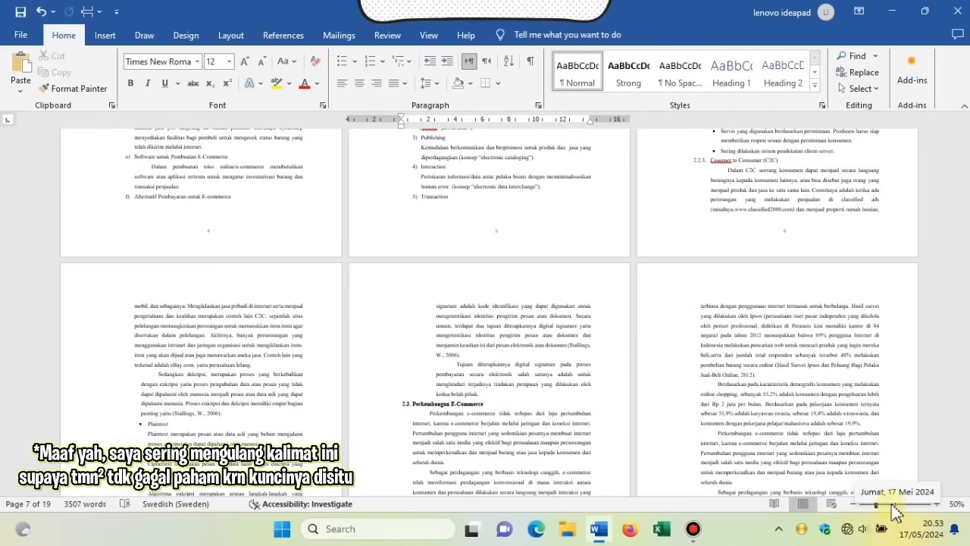
pyautogui.moveTo(966, 303); pyautogui.dragTo(966, 235)
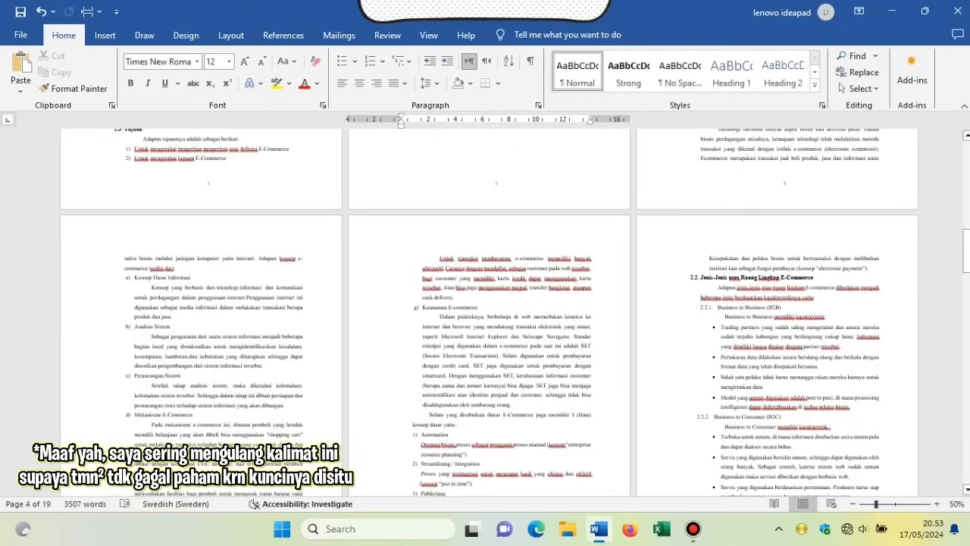
pyautogui.click(896, 504)
pyautogui.moveTo(967, 220); pyautogui.dragTo(960, 146)
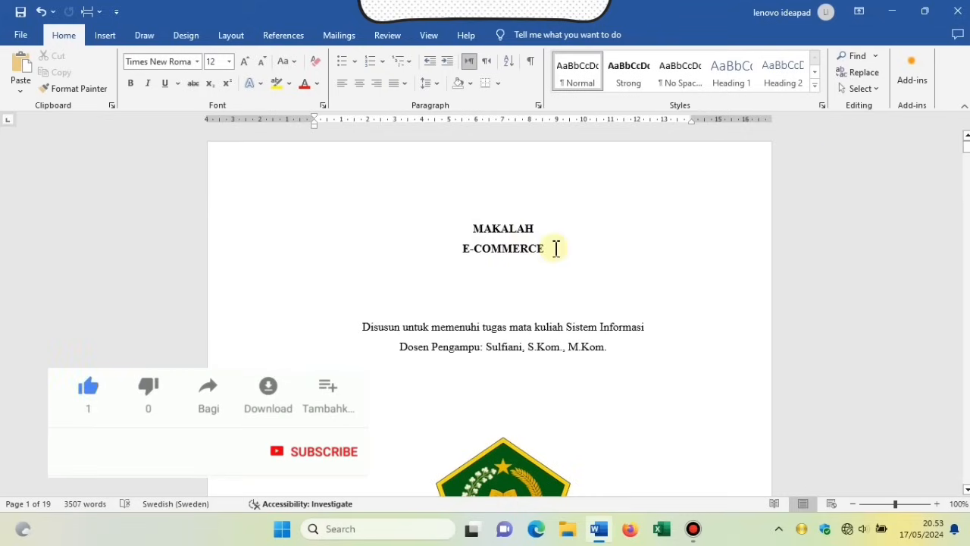
pyautogui.scroll(-10, 630, 214)
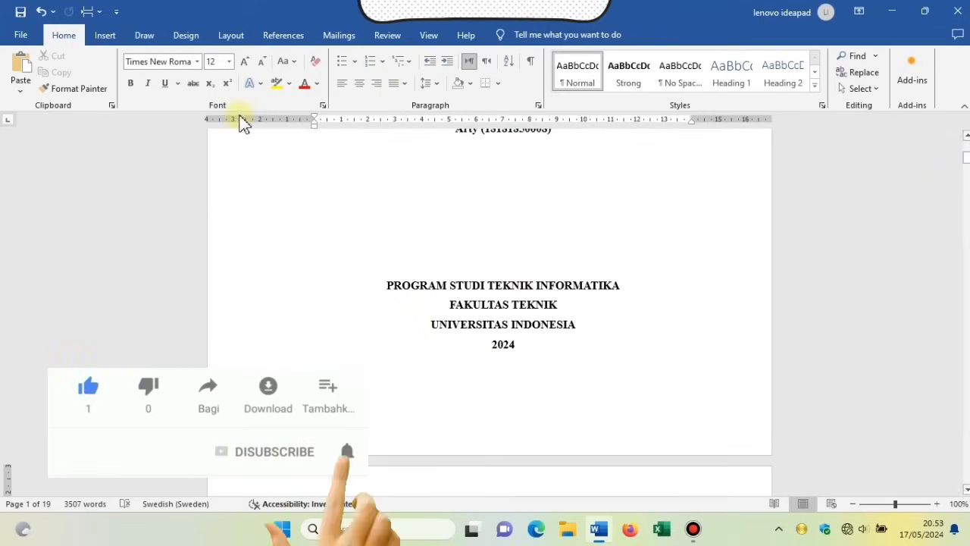
pyautogui.click(229, 62)
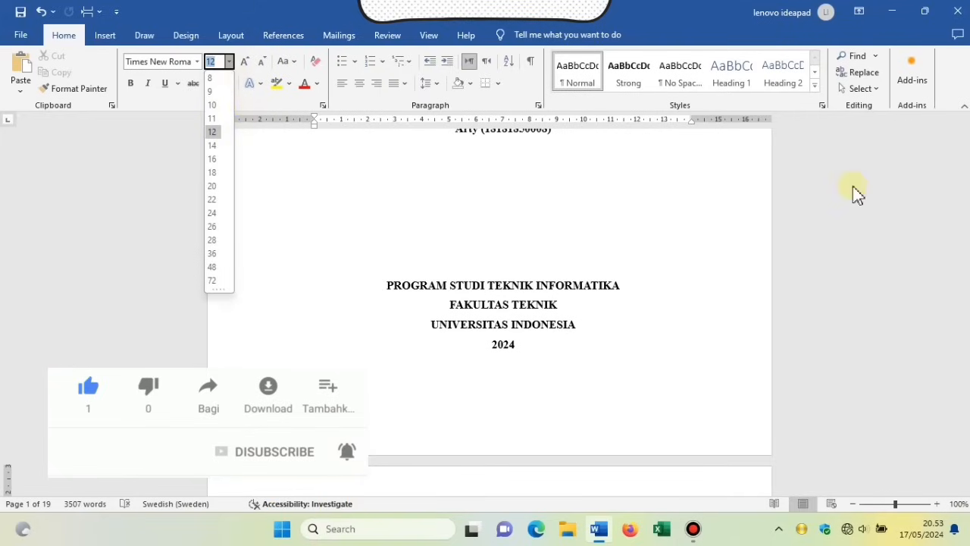
pyautogui.click(680, 242)
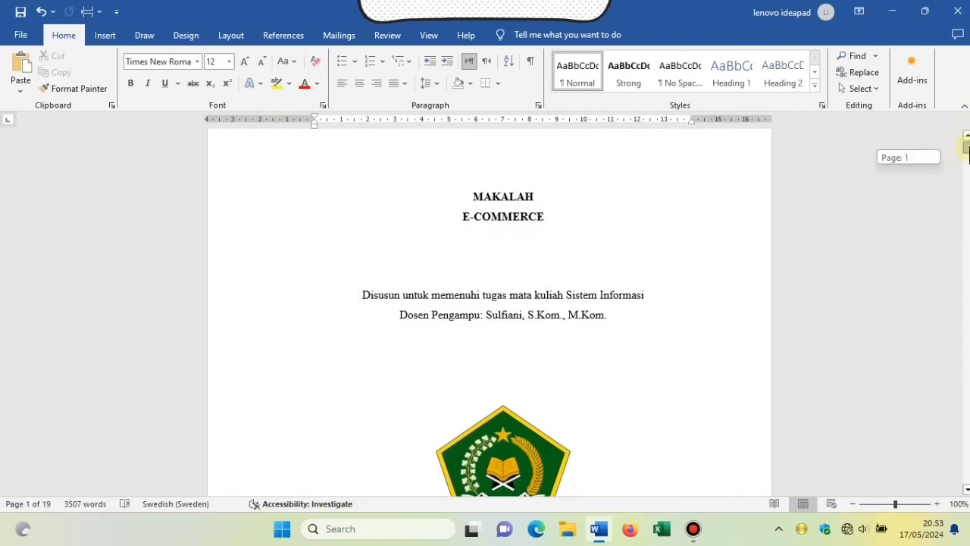